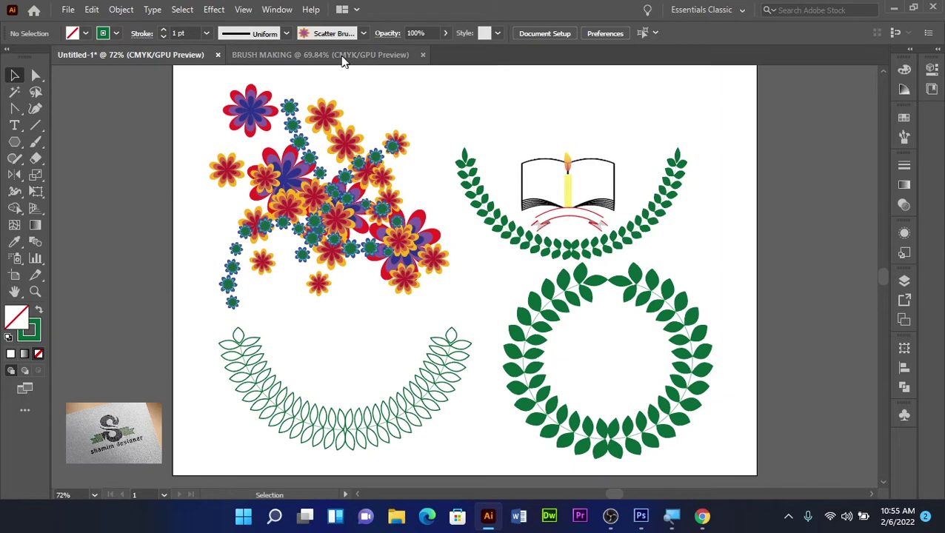
Bring the blank BRUSH MAKING document forward in place of the Untitled-1 artwork.
click(337, 55)
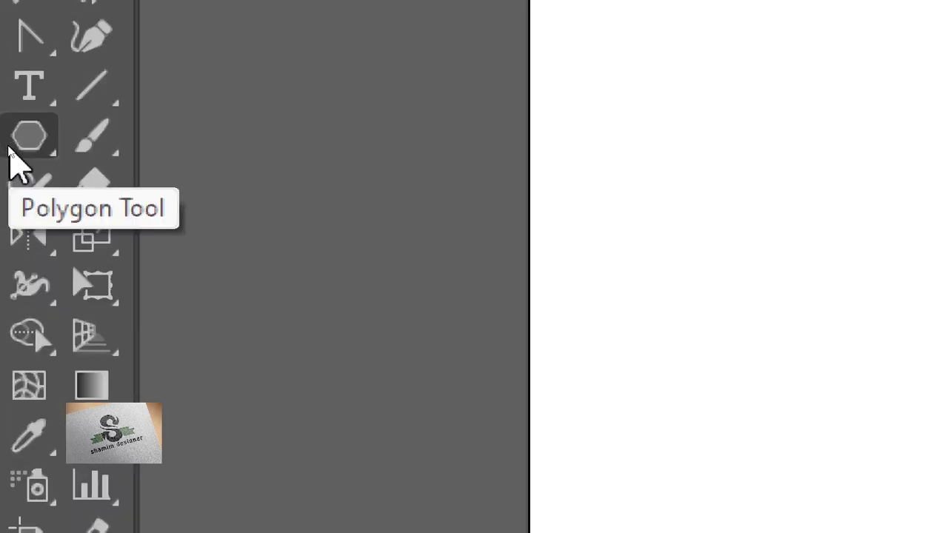
Draw an eight-sided polygon near the artboard's top-left.
click(24, 148)
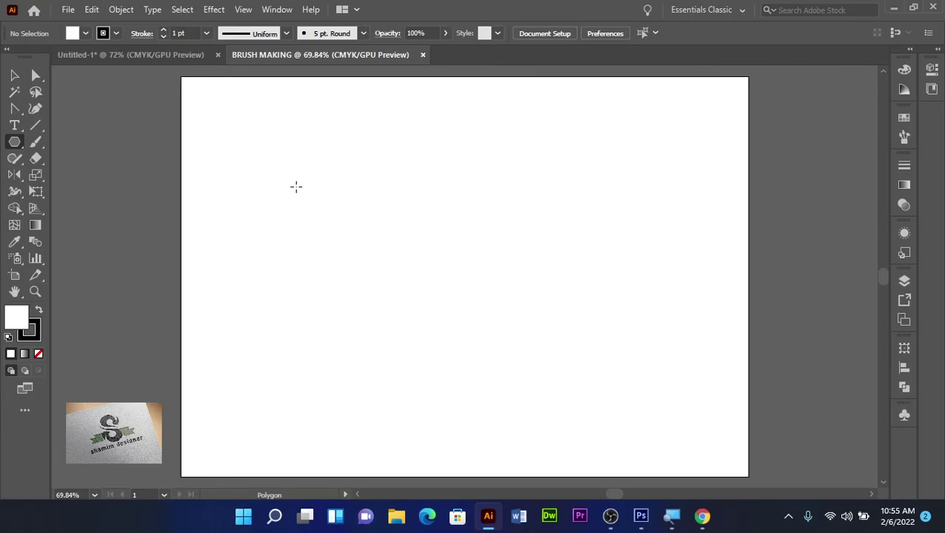
click(316, 171)
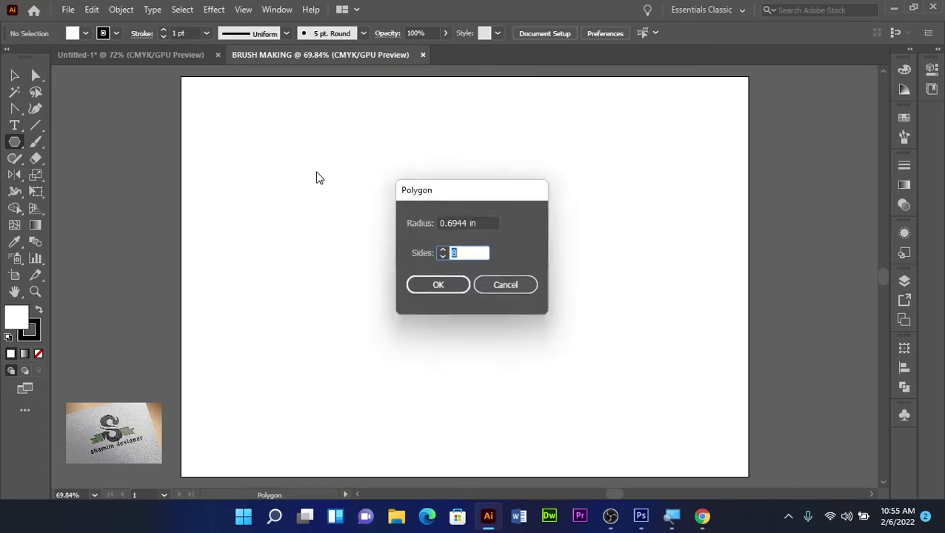
drag(466, 193, 434, 150)
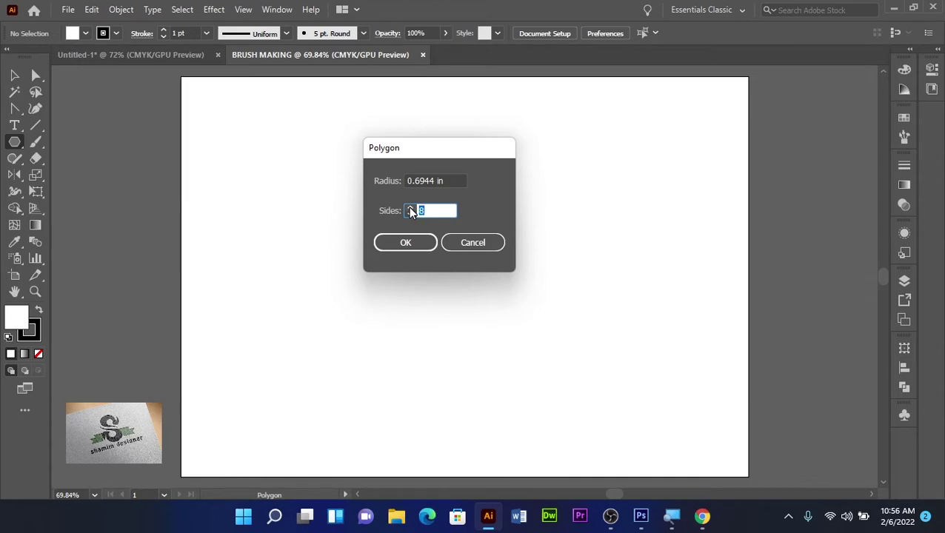
click(405, 242)
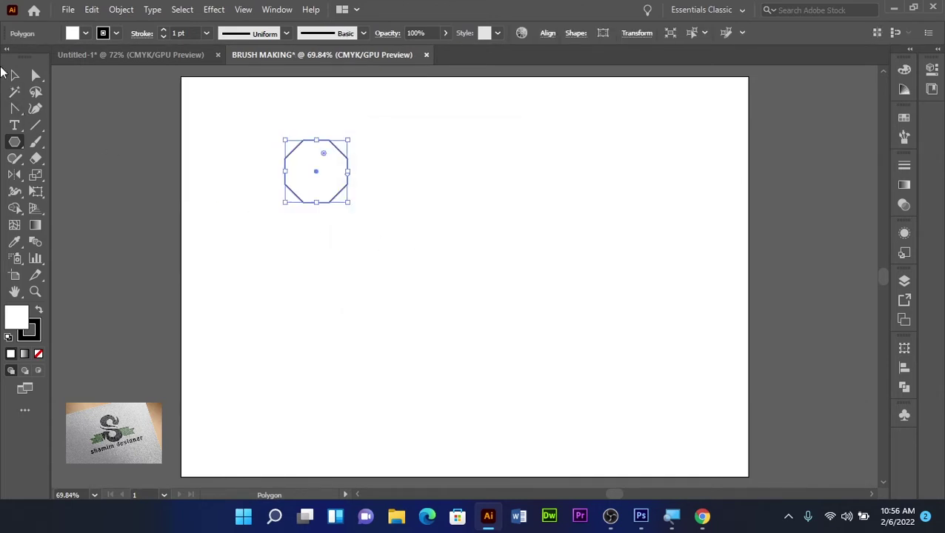
Fill the octagon with a dark blue swatch.
click(14, 75)
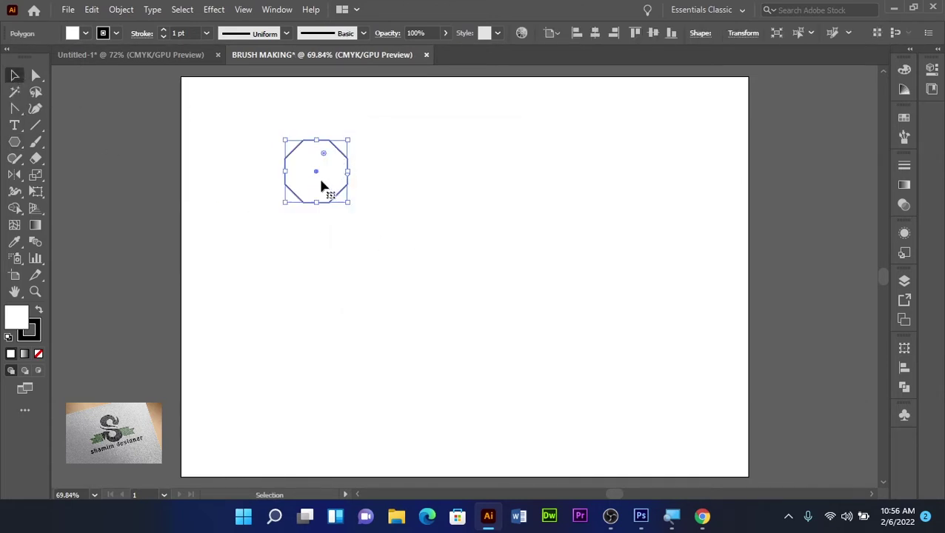
click(86, 33)
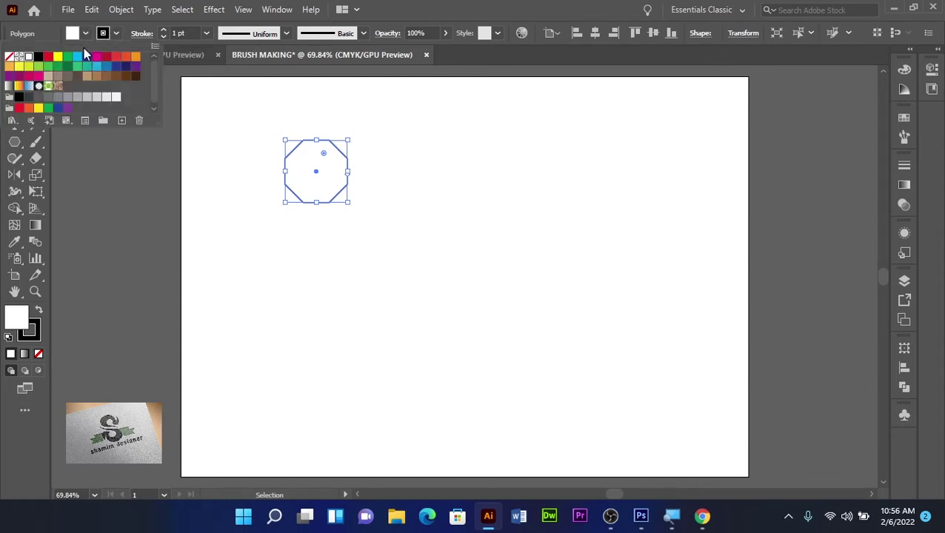
click(87, 56)
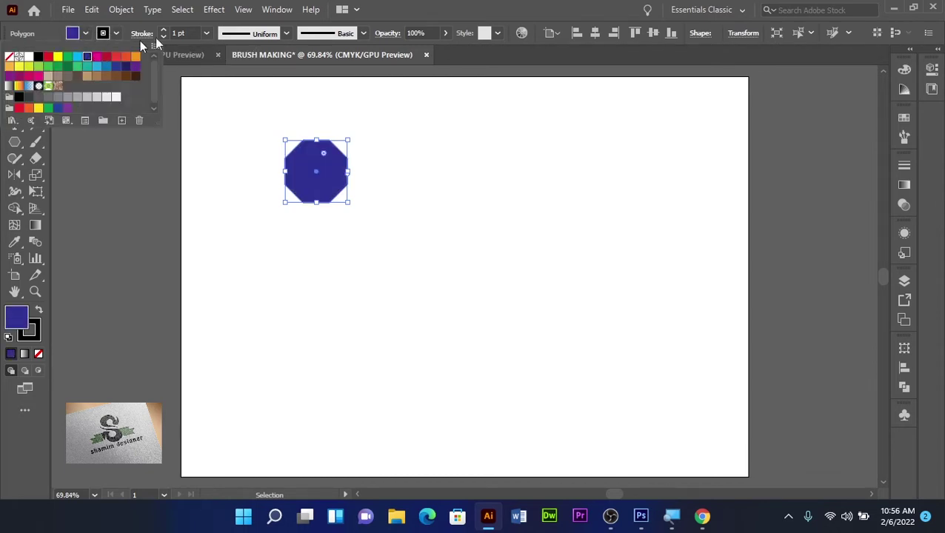
click(214, 9)
click(214, 10)
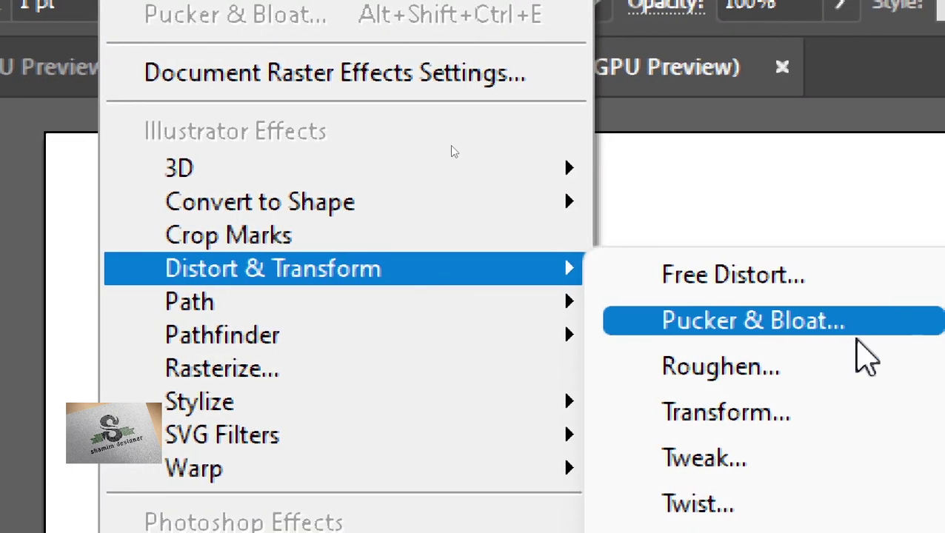
mouse_move(288, 276)
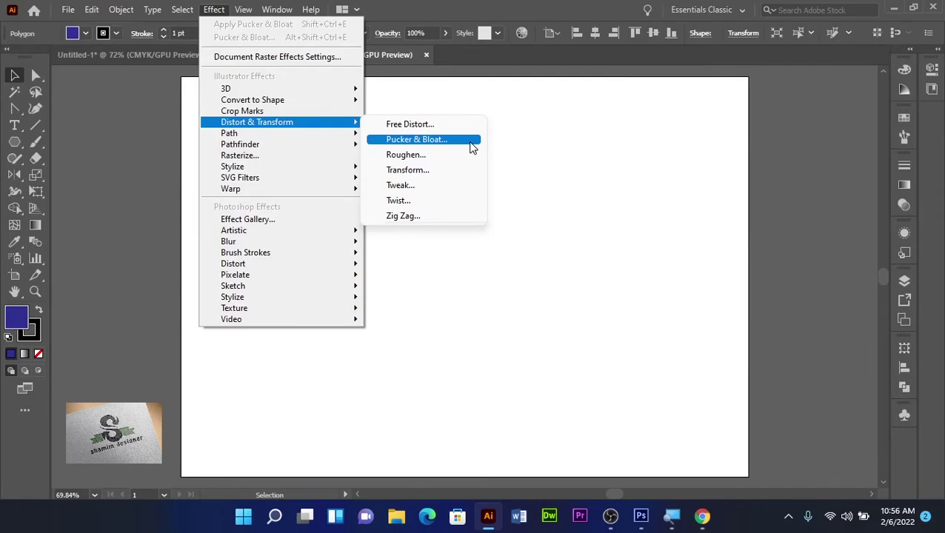
Apply a 65% Pucker & Bloat to the octagon to make an eight-petal flower.
click(471, 147)
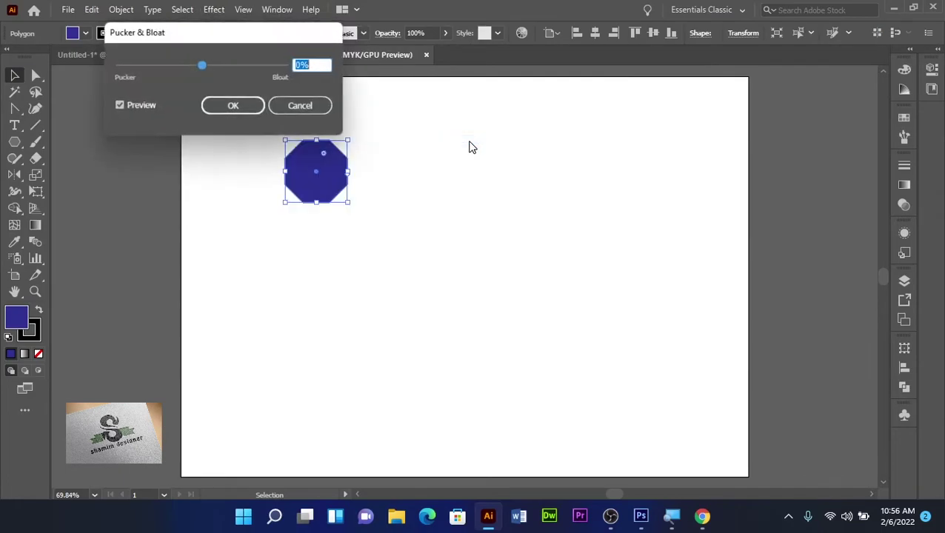
drag(166, 35, 491, 123)
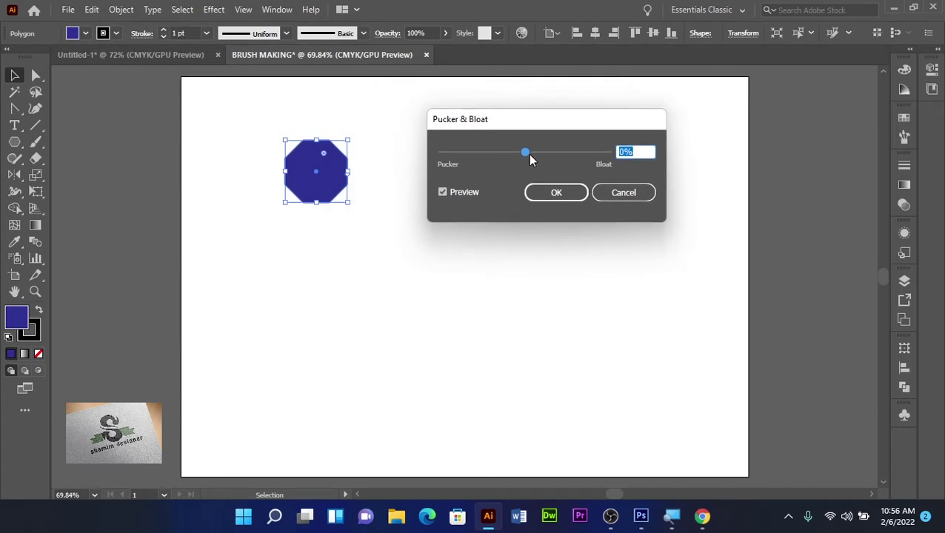
mouse_move(529, 155)
mouse_down()
mouse_move(503, 150)
mouse_move(552, 153)
mouse_up()
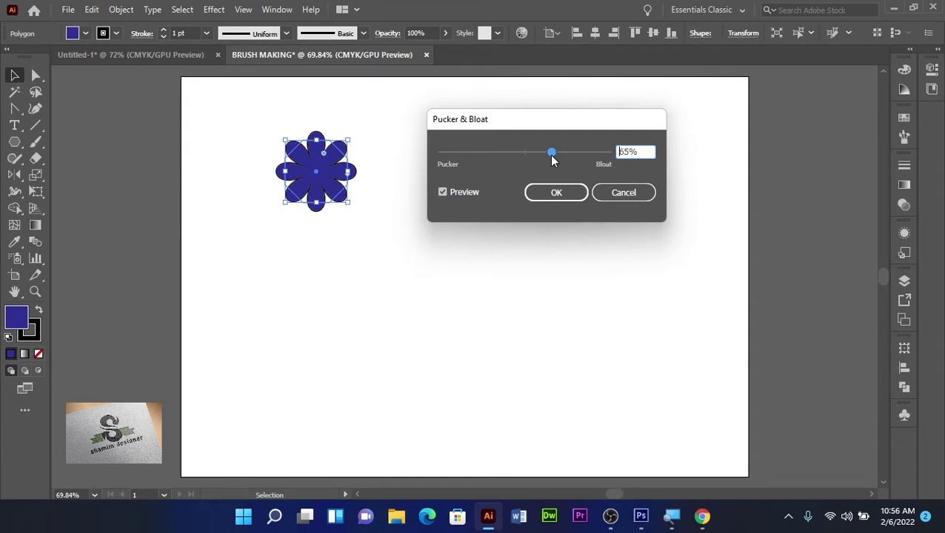
click(560, 197)
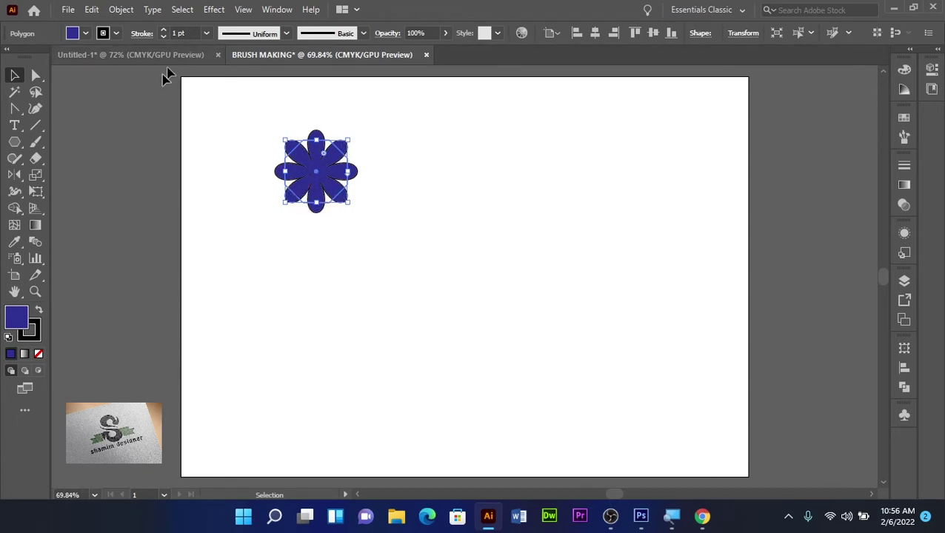
click(119, 10)
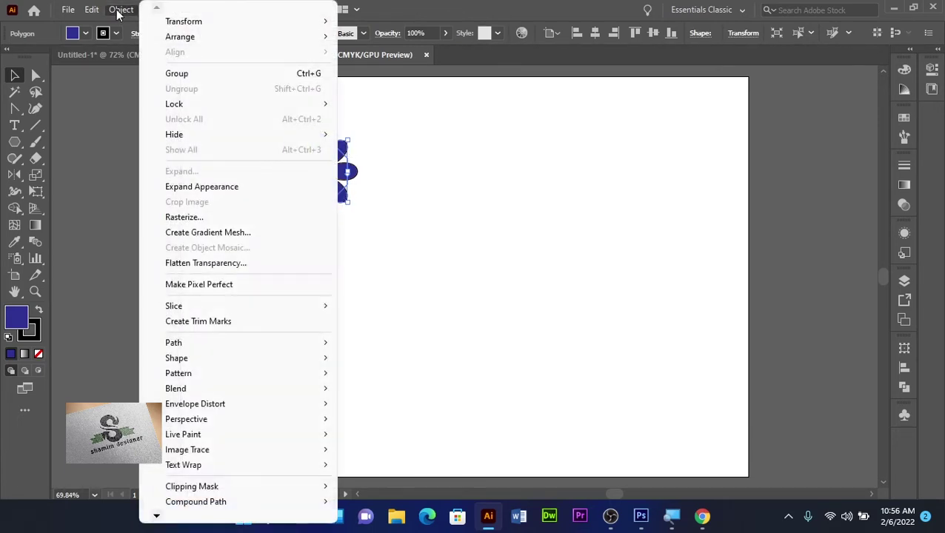
Expand the flower's bloat appearance into an editable group.
click(245, 190)
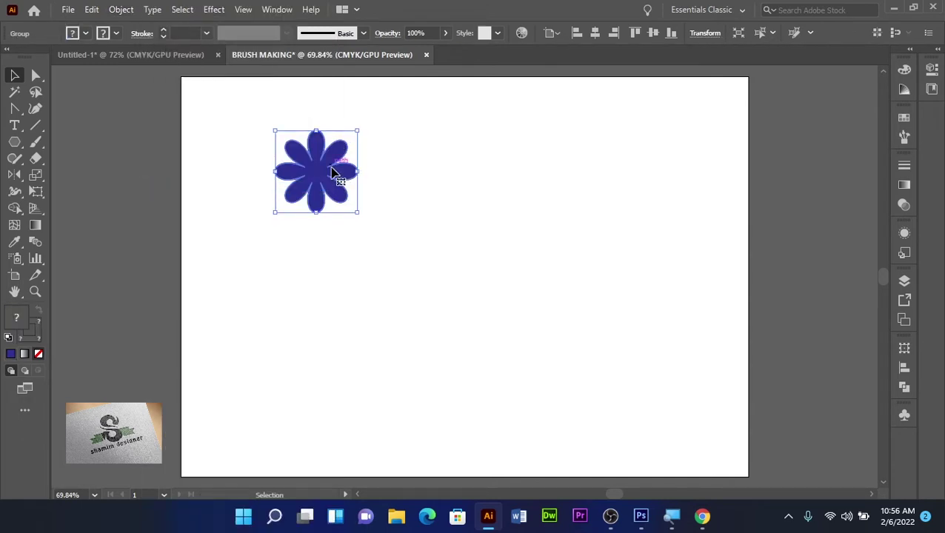
click(186, 249)
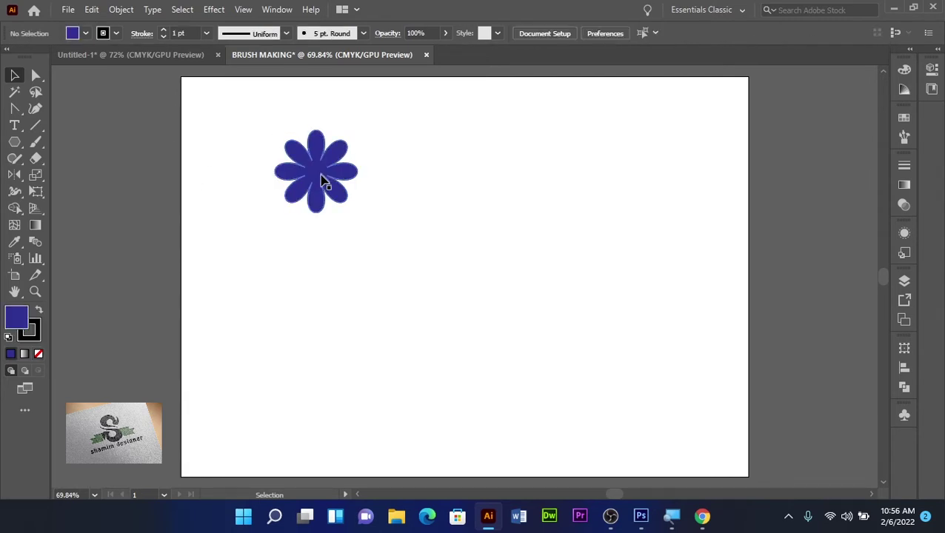
click(323, 179)
Set the flower group's stroke to None.
click(31, 341)
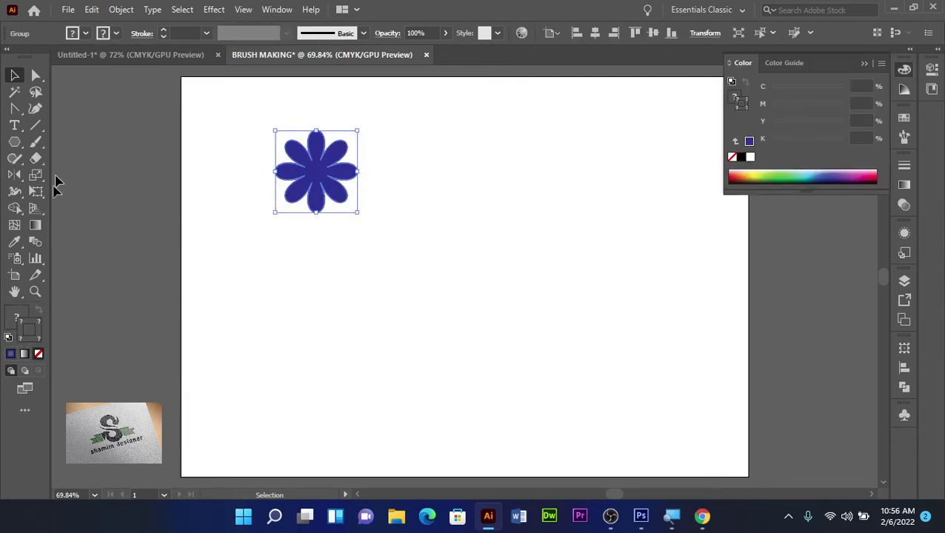
click(115, 34)
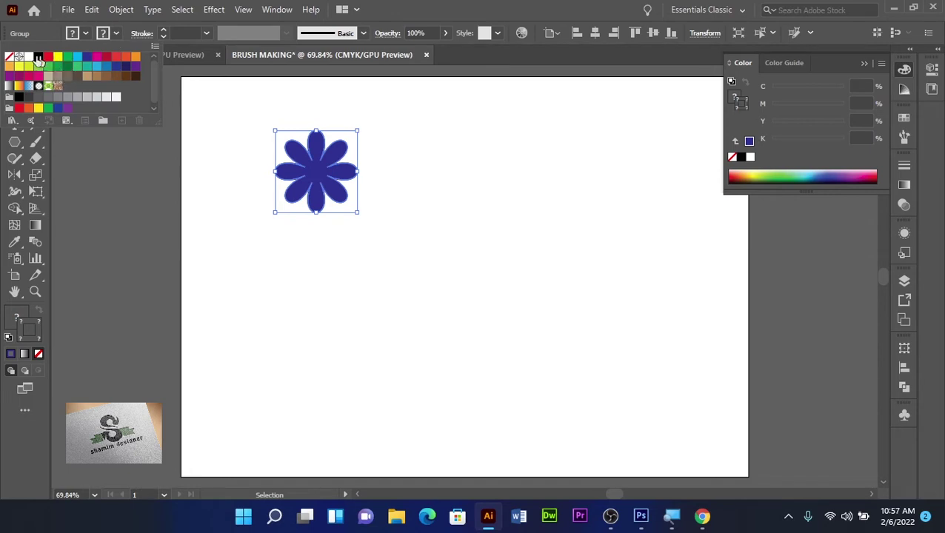
click(9, 64)
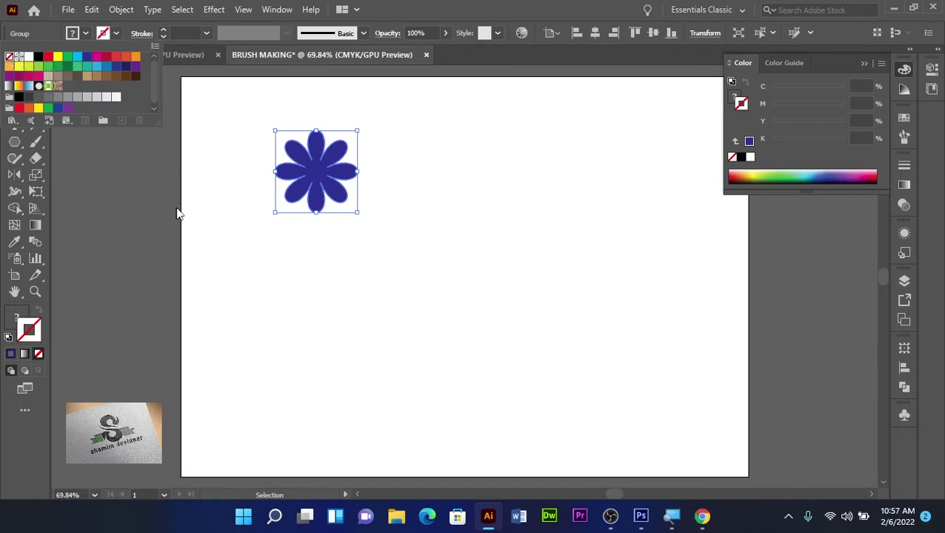
click(183, 212)
click(439, 216)
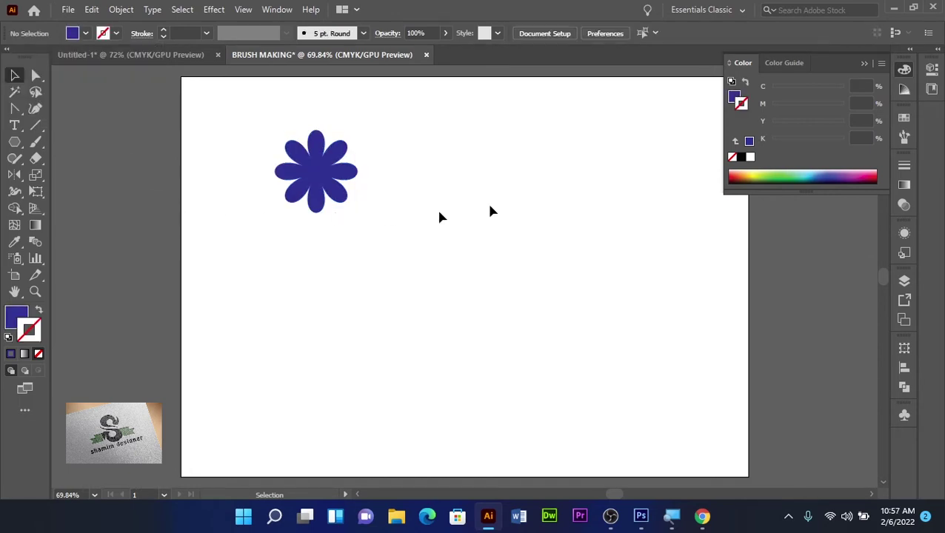
click(862, 65)
click(340, 178)
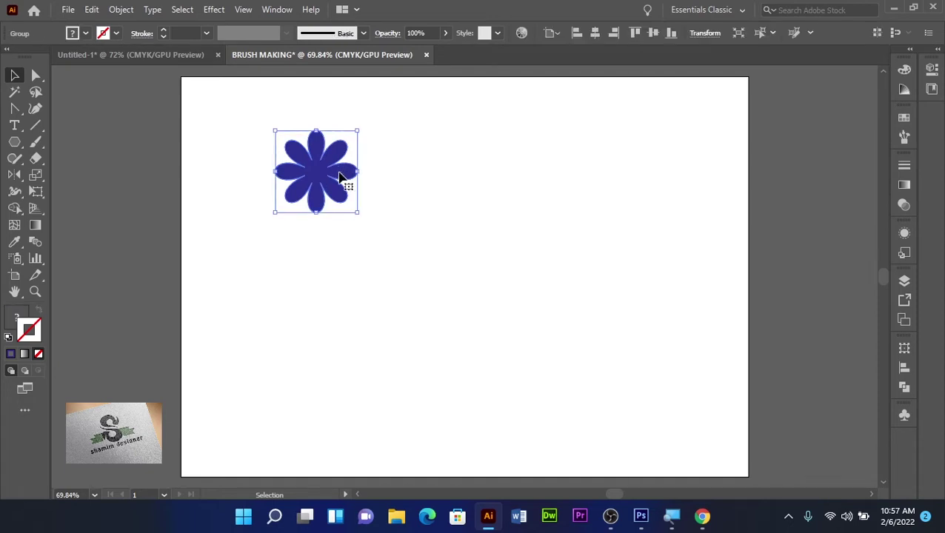
Add a smaller centred copy inside the flower and fill it cyan.
key(ctrl)
key(shift)
drag(357, 131, 337, 140)
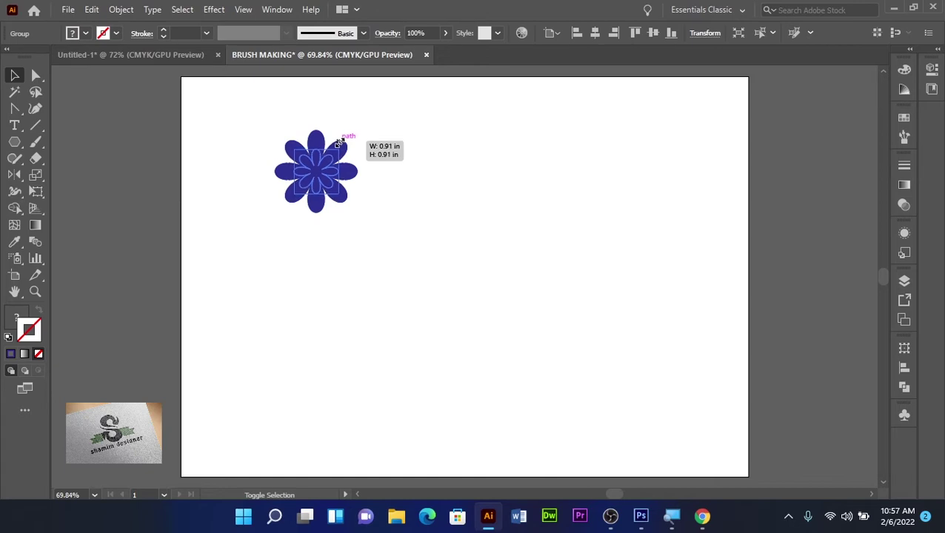
click(85, 35)
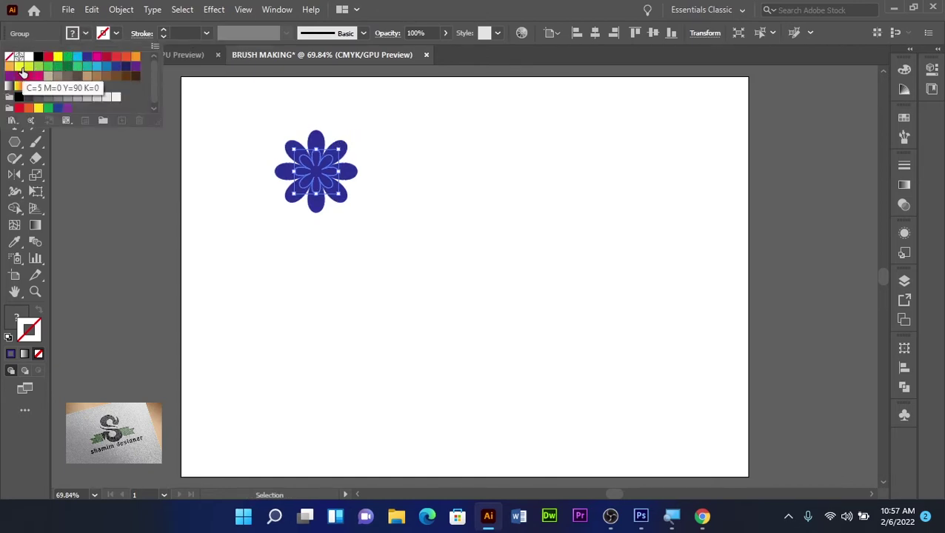
click(9, 68)
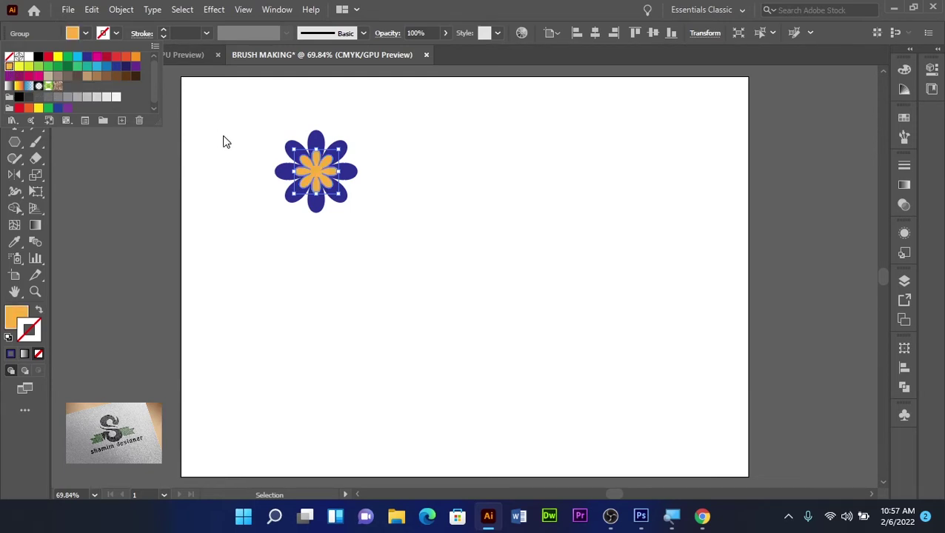
click(77, 57)
click(250, 182)
Blend the cyan inner flower with the dark blue outer flower.
drag(259, 117, 410, 251)
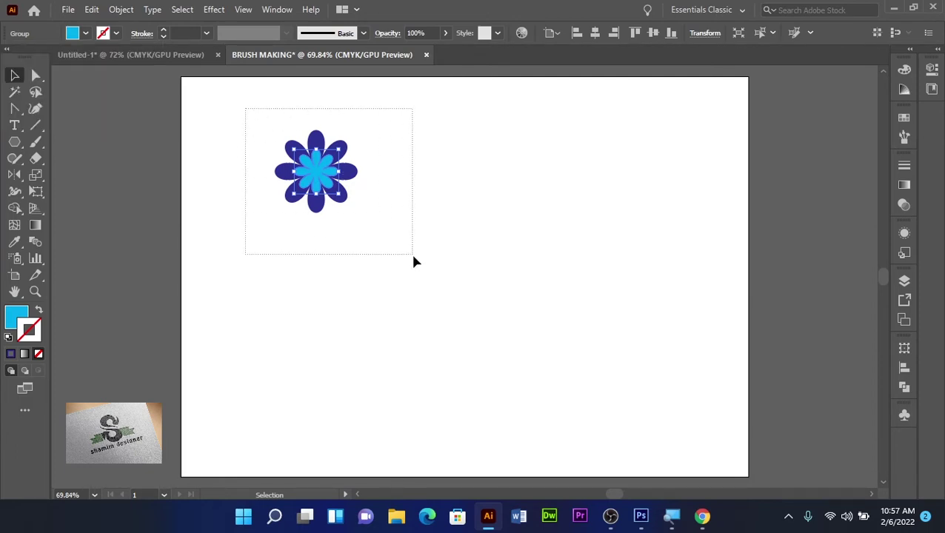
key(a)
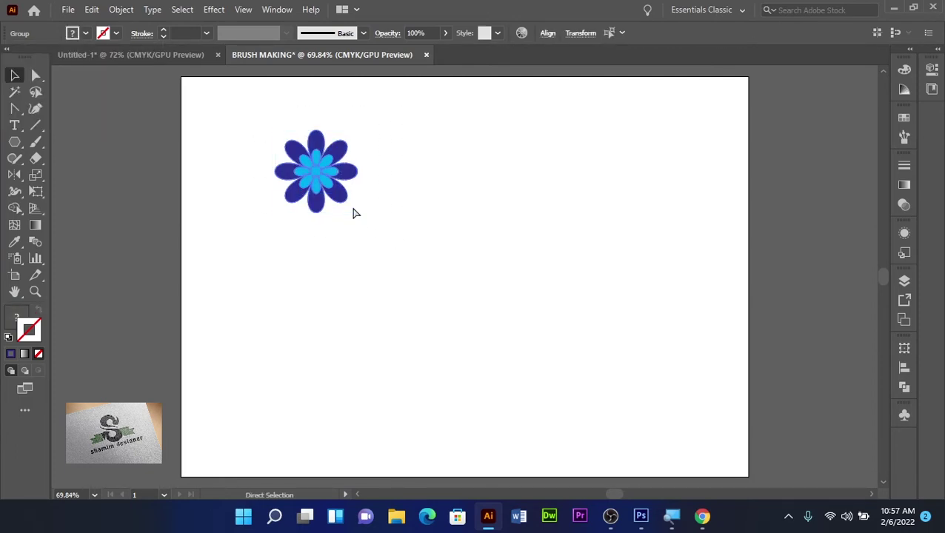
key(alt)
key(ctrl+alt+b)
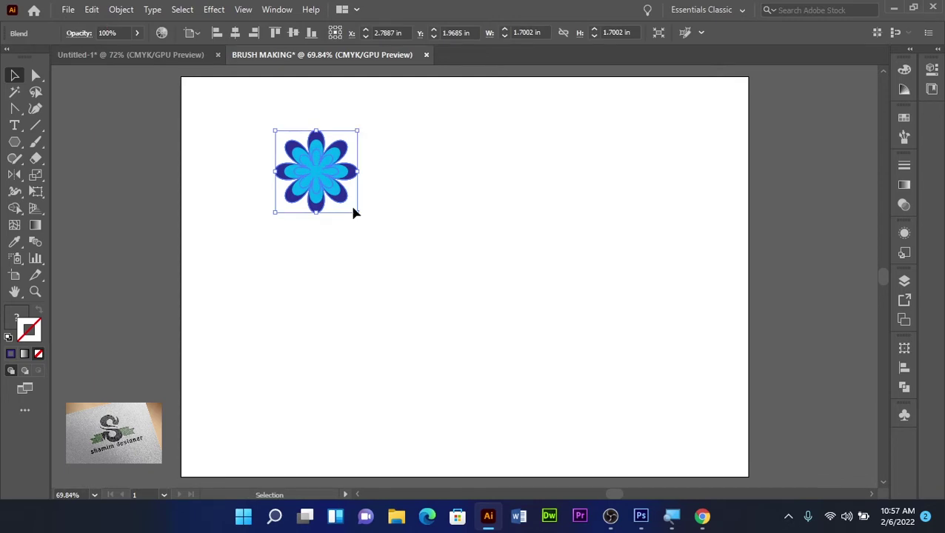
Fill the inner petals light orange, then reselect the whole flower blend.
click(613, 159)
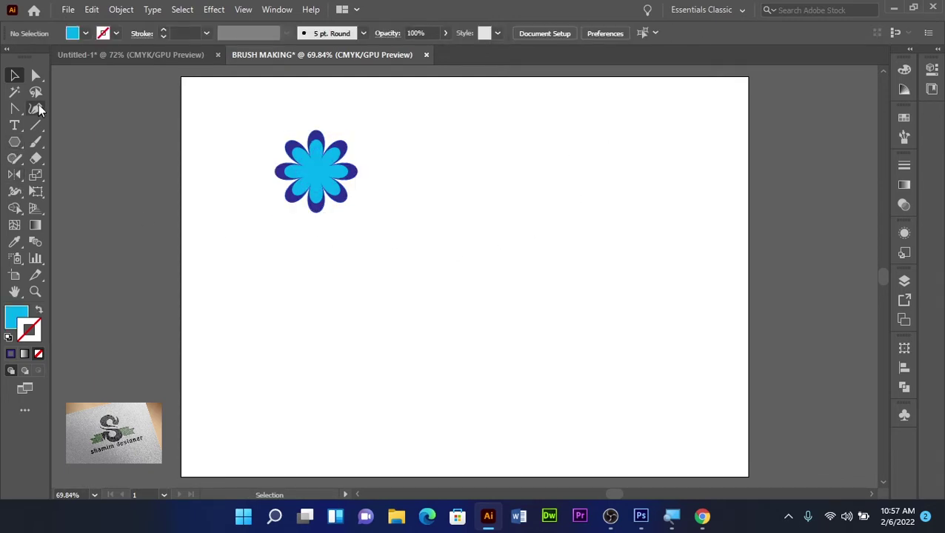
click(35, 75)
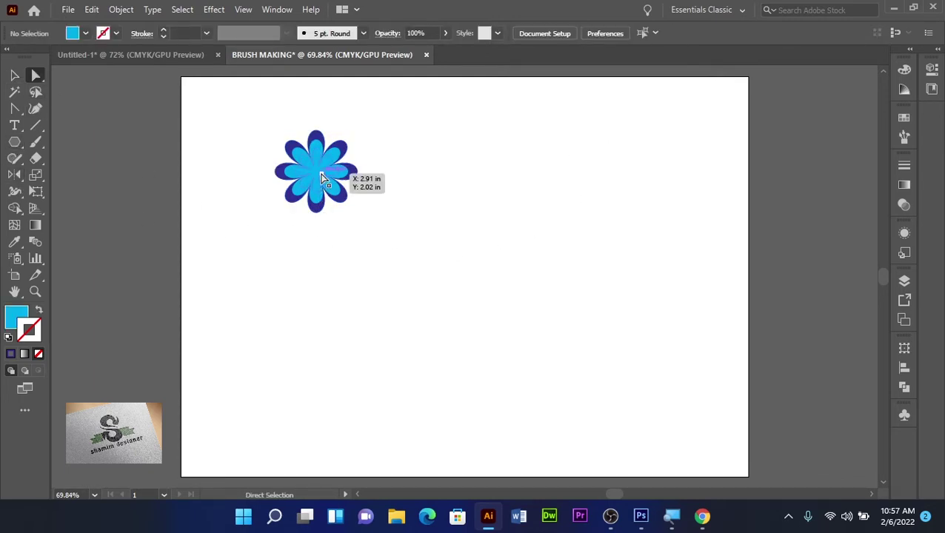
click(321, 177)
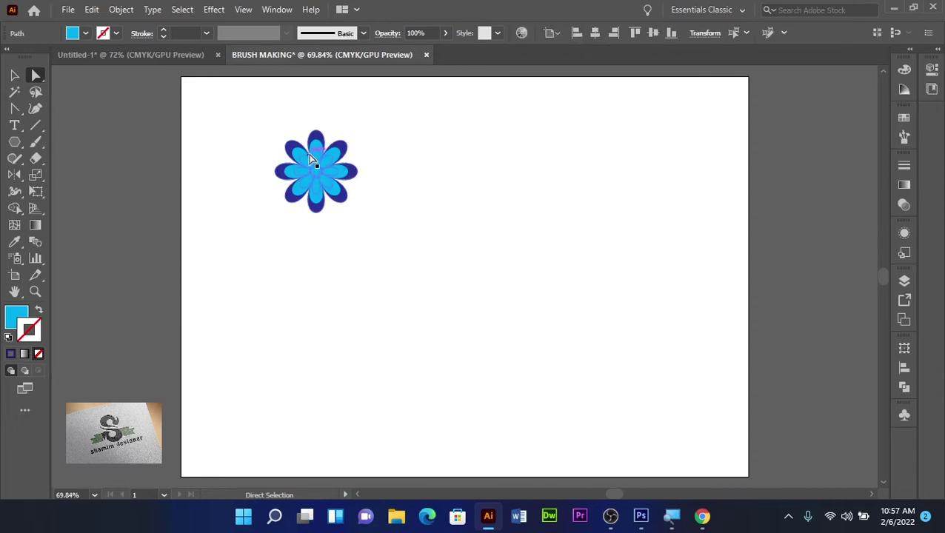
click(312, 159)
click(15, 75)
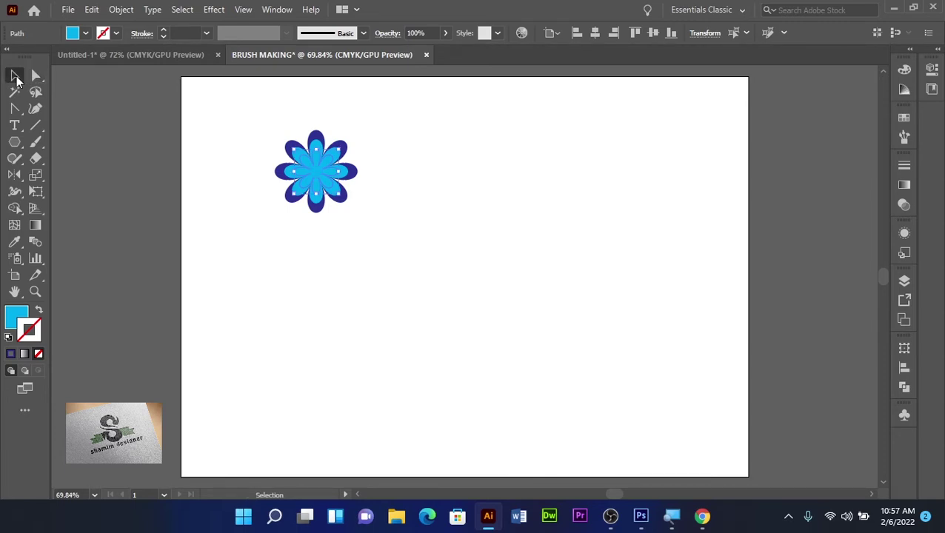
click(86, 34)
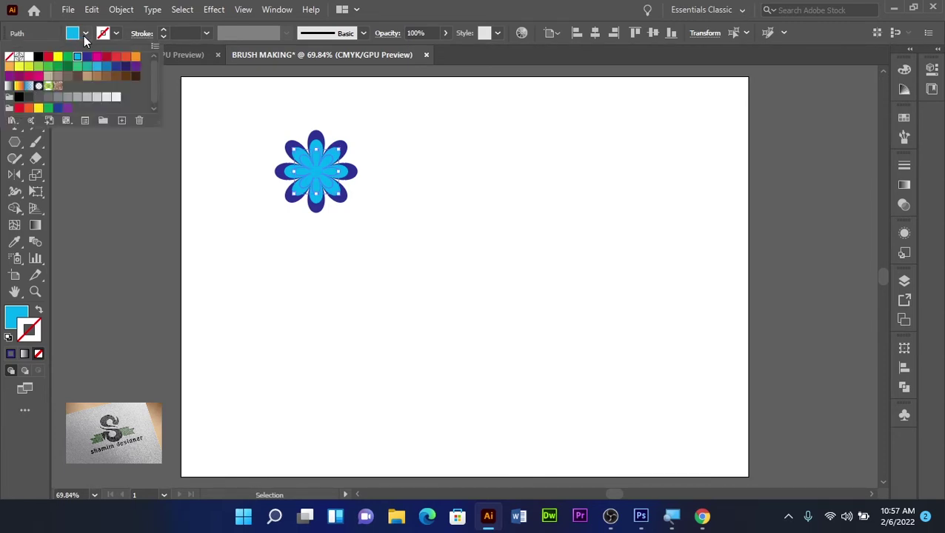
click(8, 67)
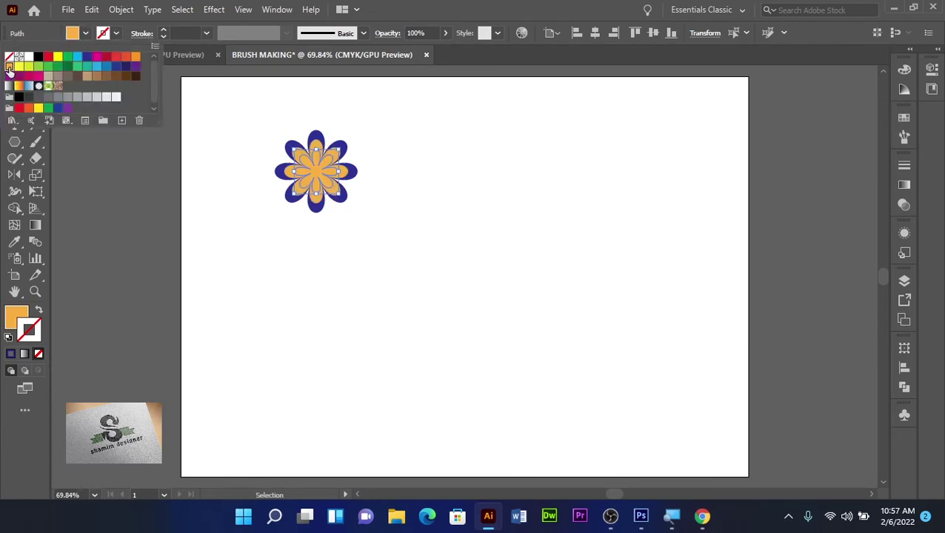
click(243, 244)
click(247, 242)
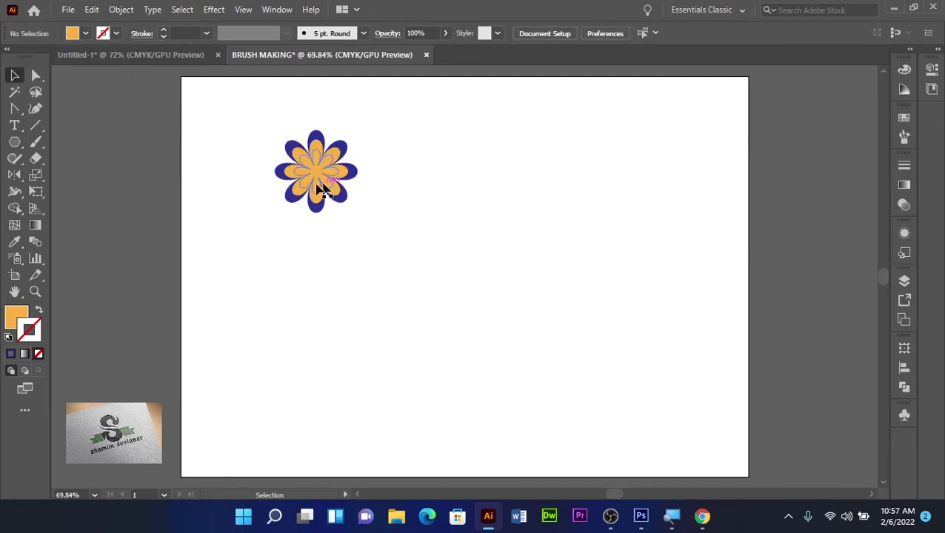
drag(260, 121, 419, 252)
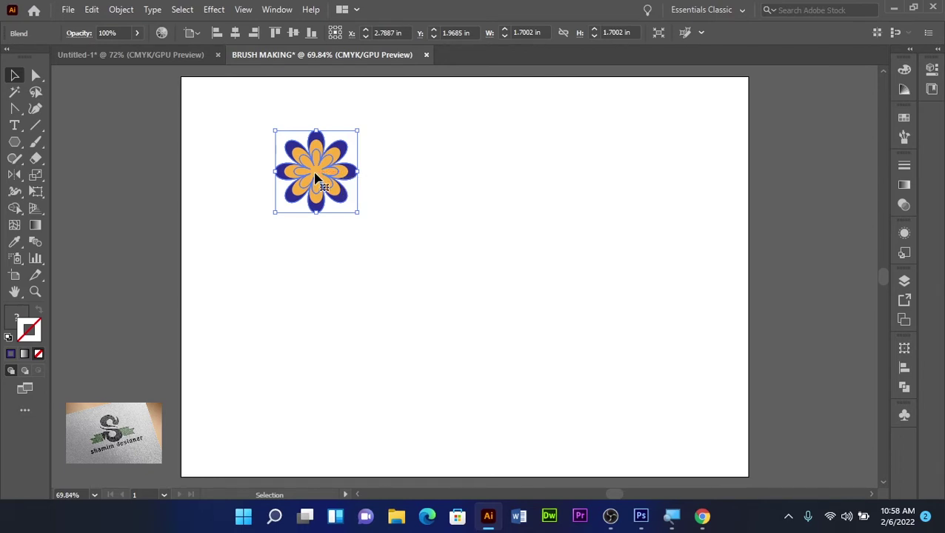
Show the Brushes panel and drag the flower blend into it as a new brush.
click(903, 138)
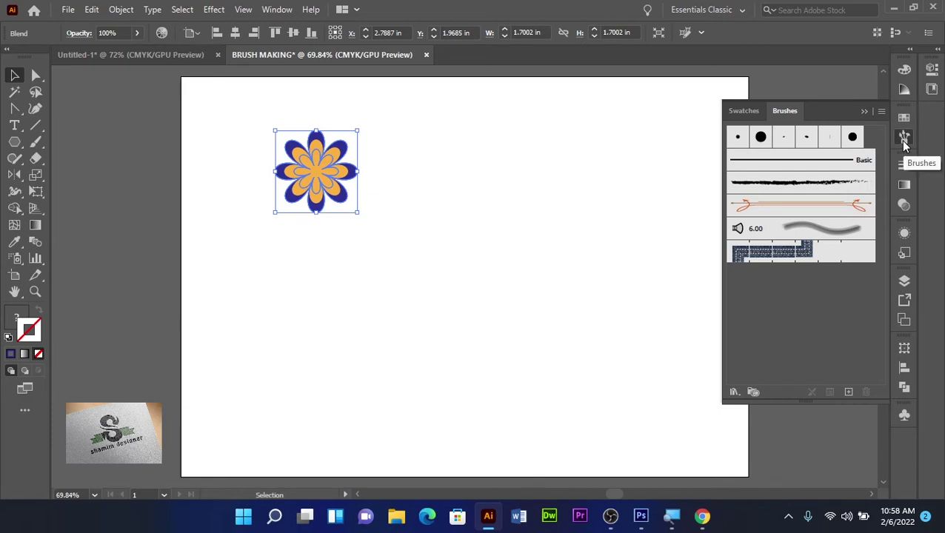
click(903, 138)
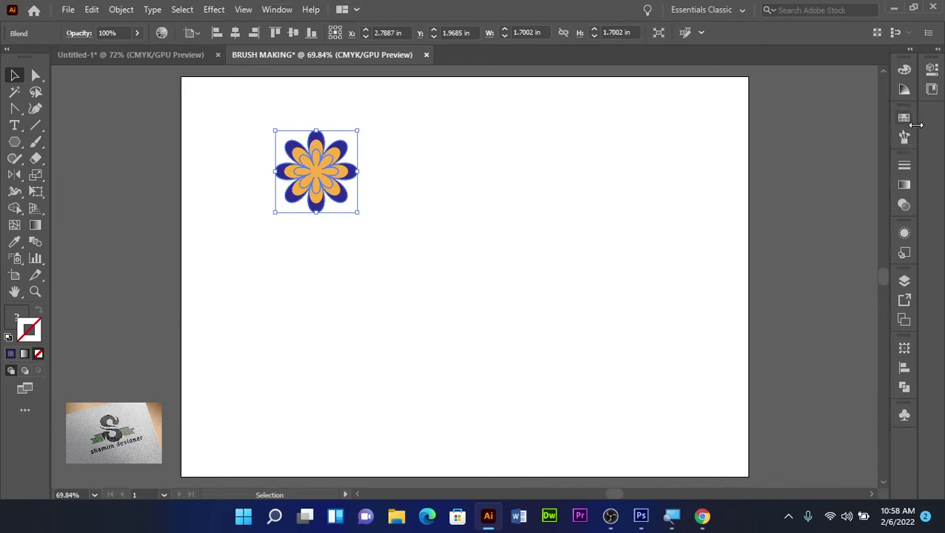
click(288, 18)
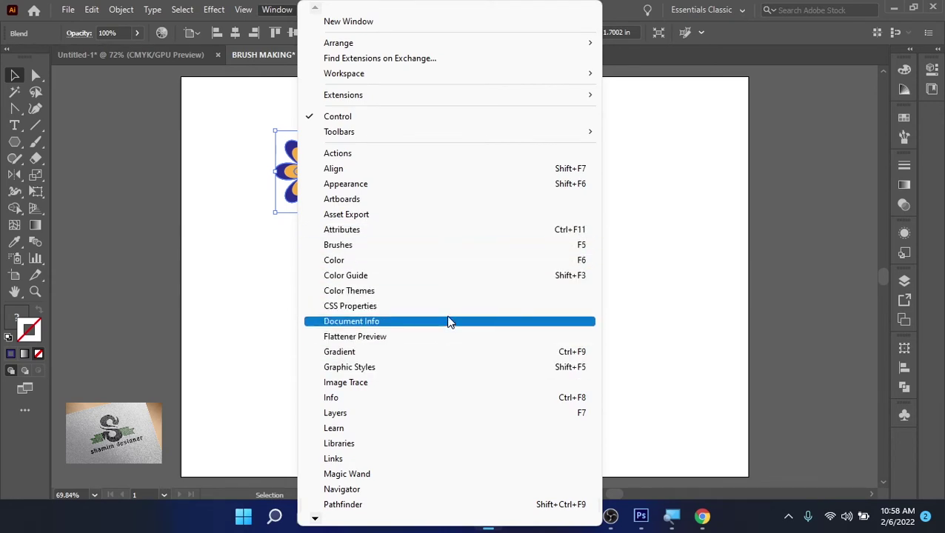
click(445, 249)
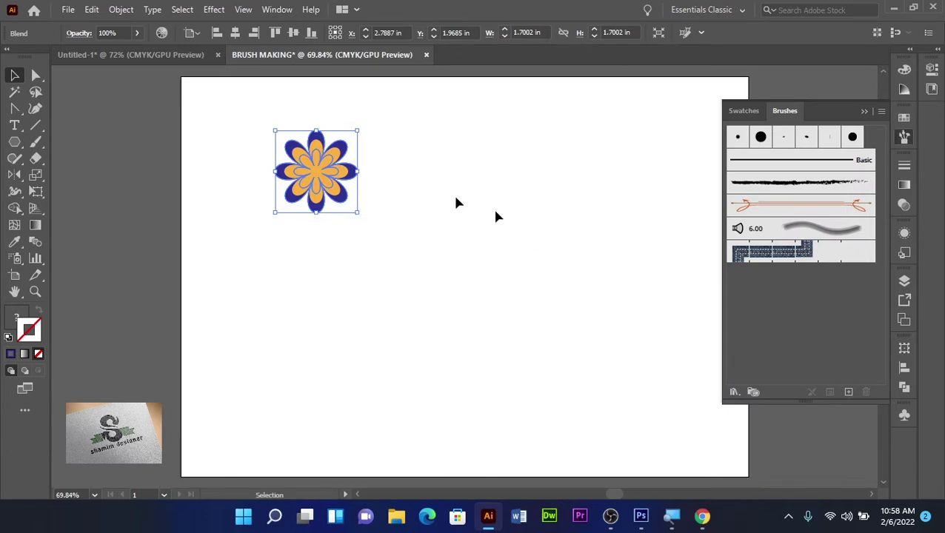
drag(324, 183, 805, 317)
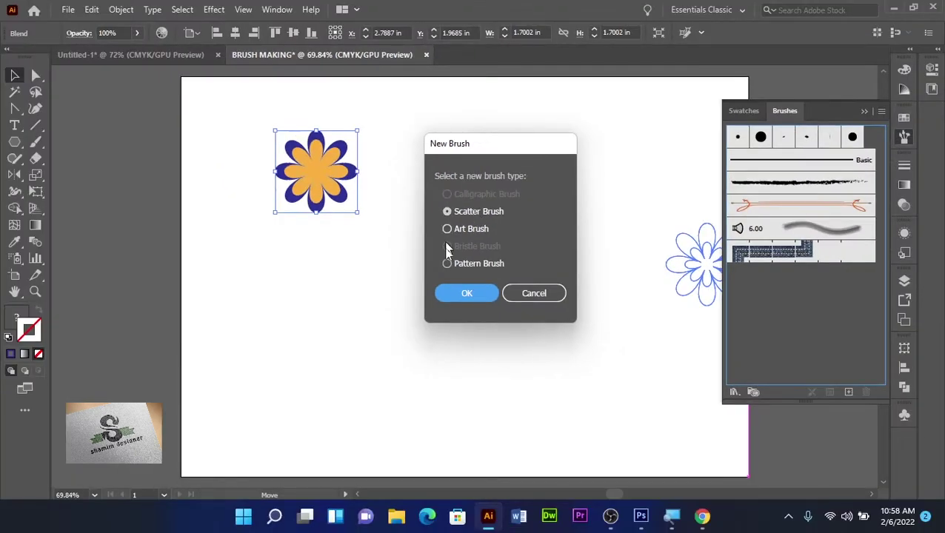
Make a Scatter Brush with Random size, spacing, scatter and rotation.
click(463, 293)
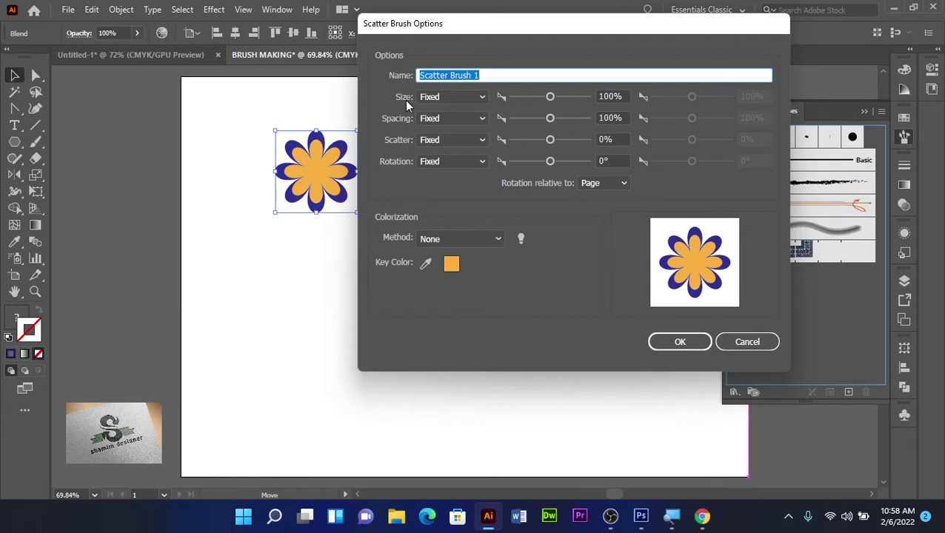
click(483, 98)
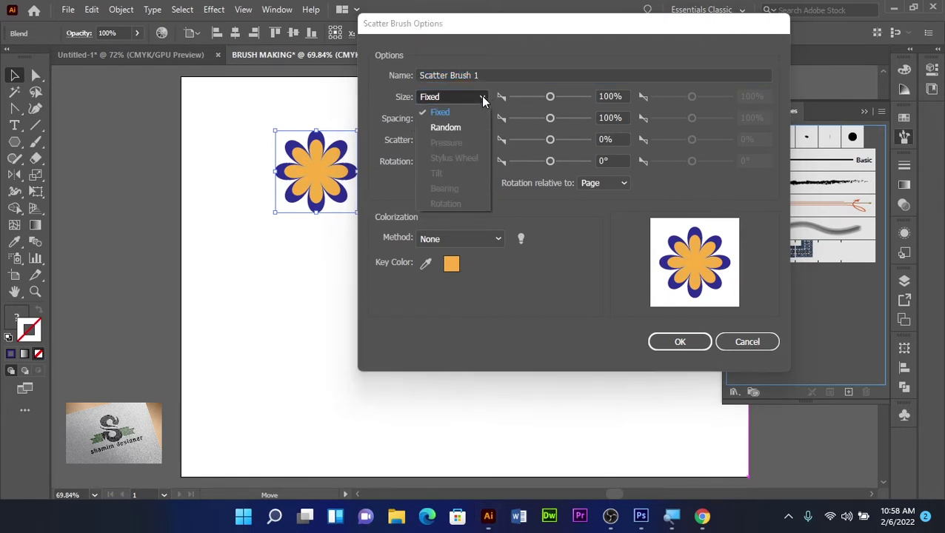
click(464, 127)
click(482, 118)
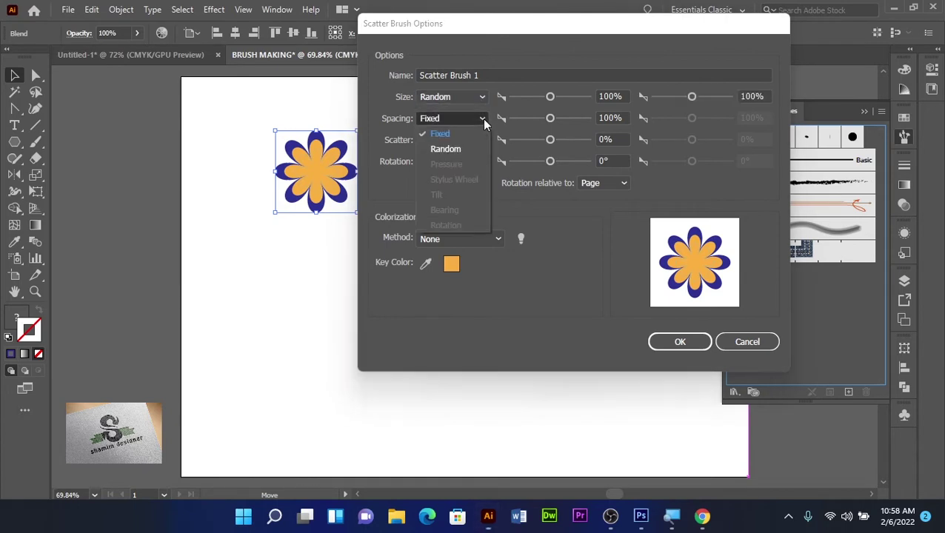
click(471, 147)
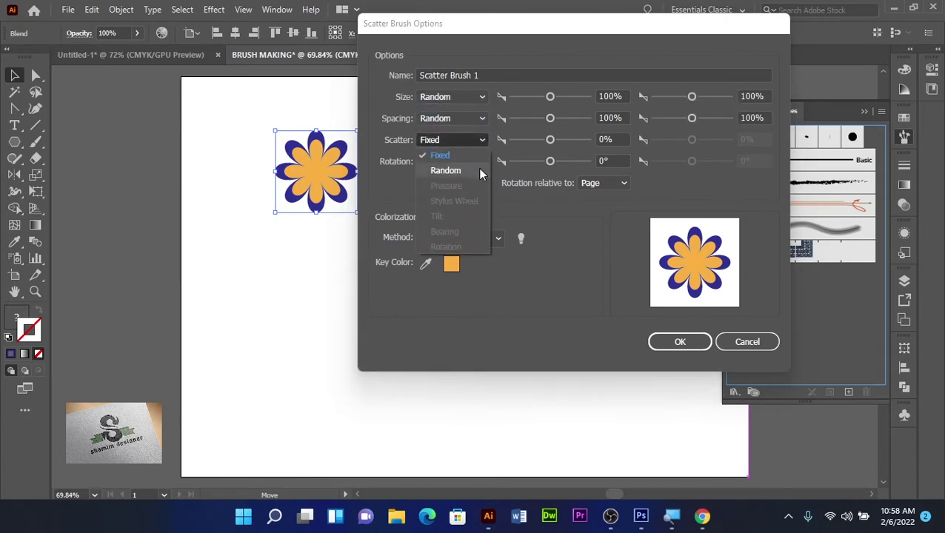
click(478, 169)
click(479, 161)
click(477, 187)
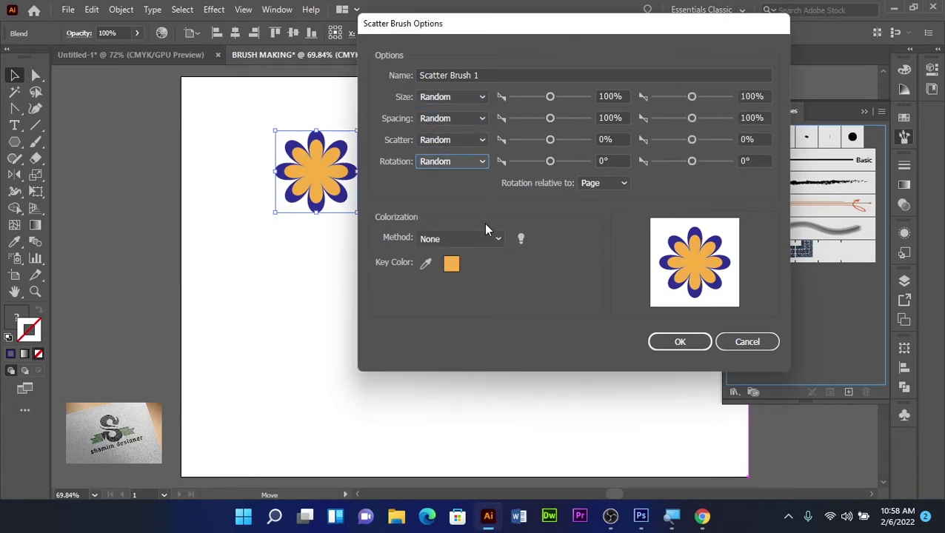
Set the brush colorization to Hue Shift and save it as Scatter Brush 1.
click(501, 237)
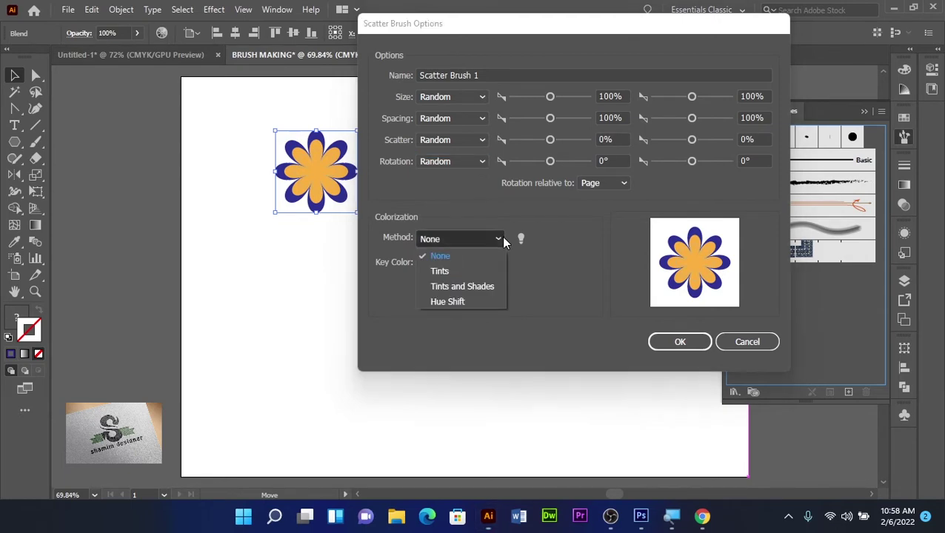
click(469, 306)
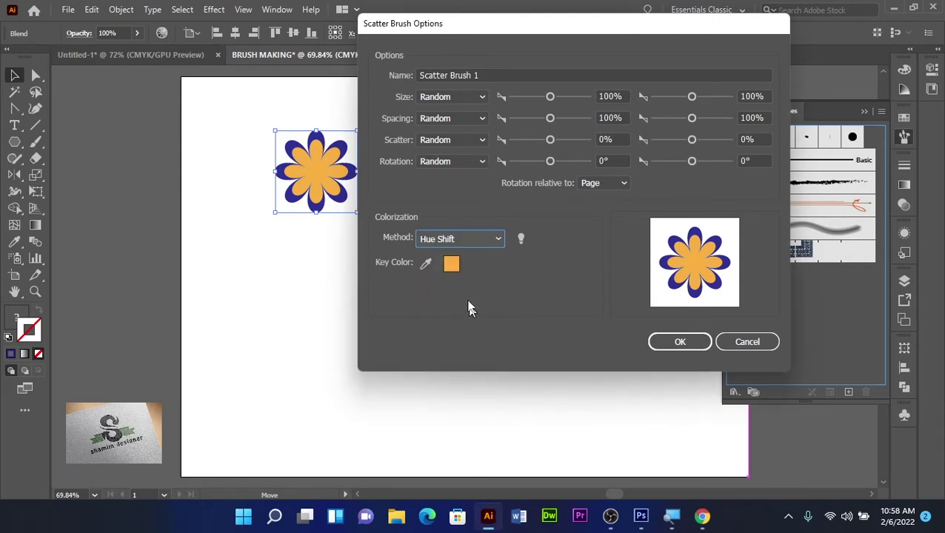
click(522, 238)
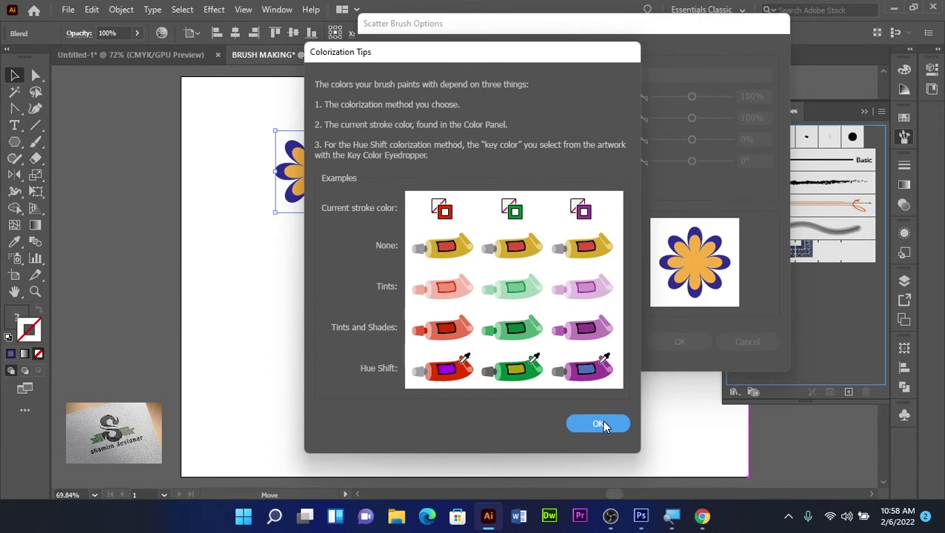
click(602, 420)
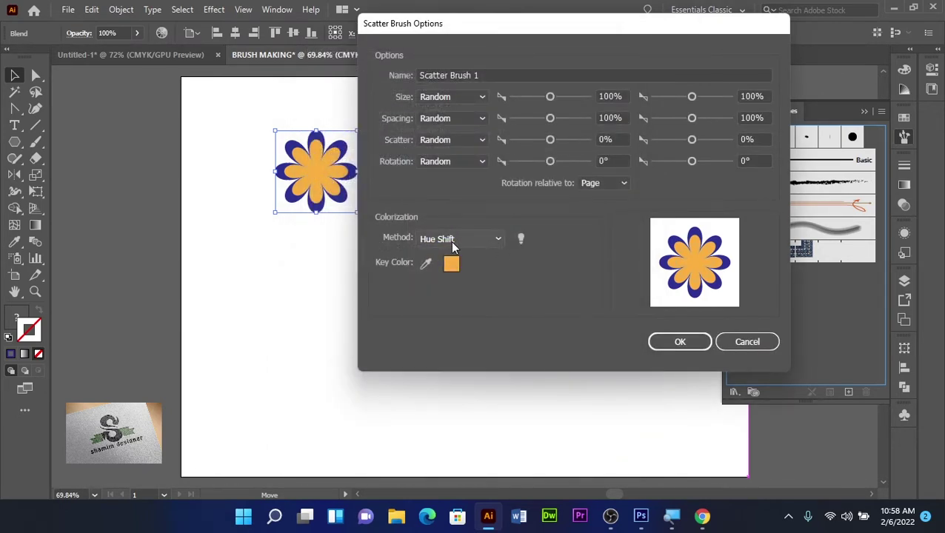
click(668, 342)
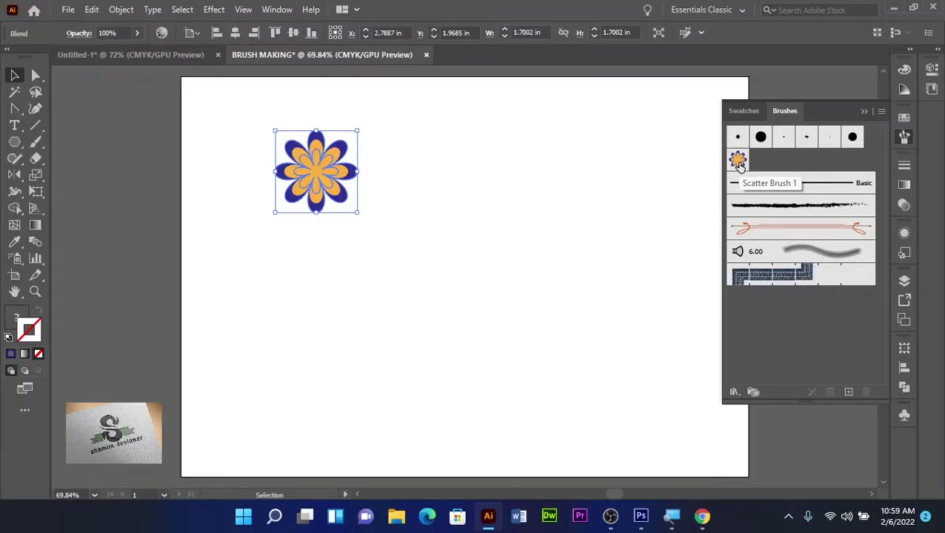
Delete the flower and paint a diagonal stroke with Scatter Brush 1.
drag(738, 165, 330, 199)
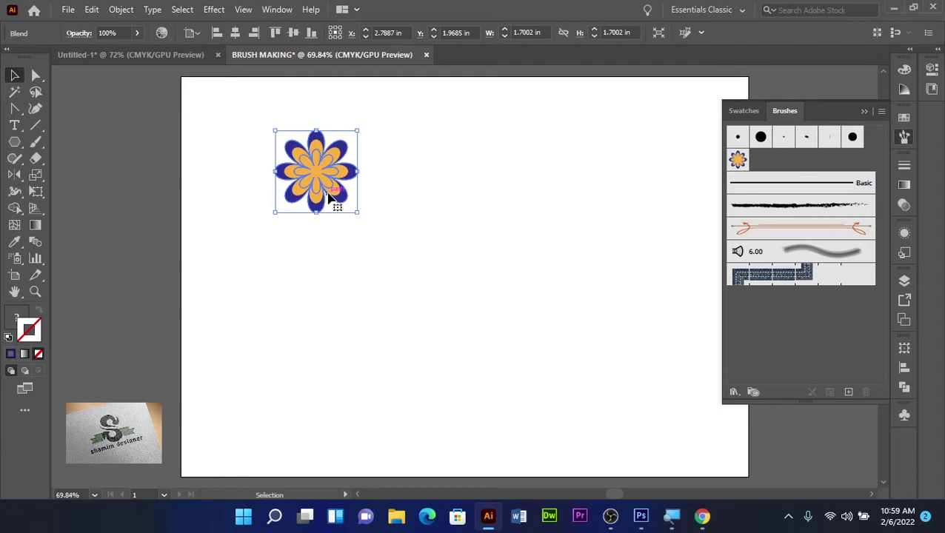
key(Delete)
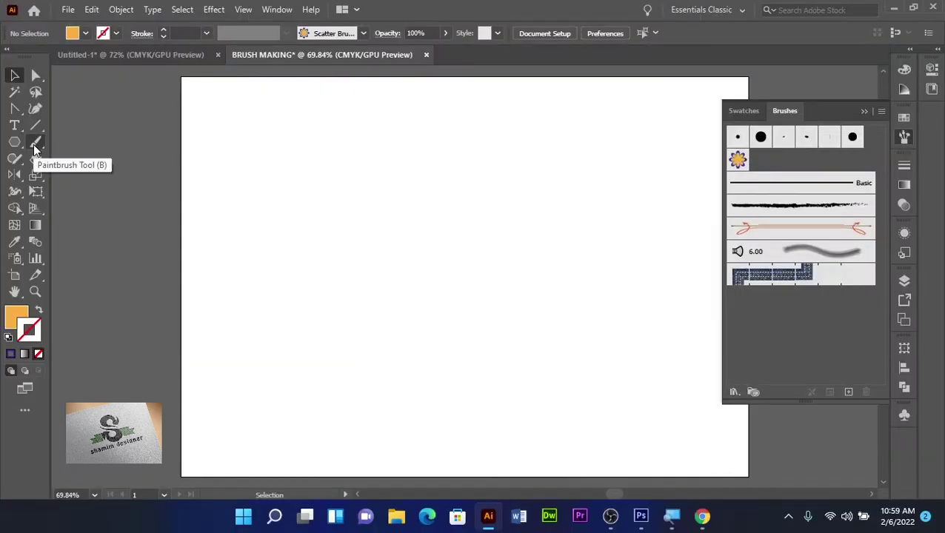
click(34, 144)
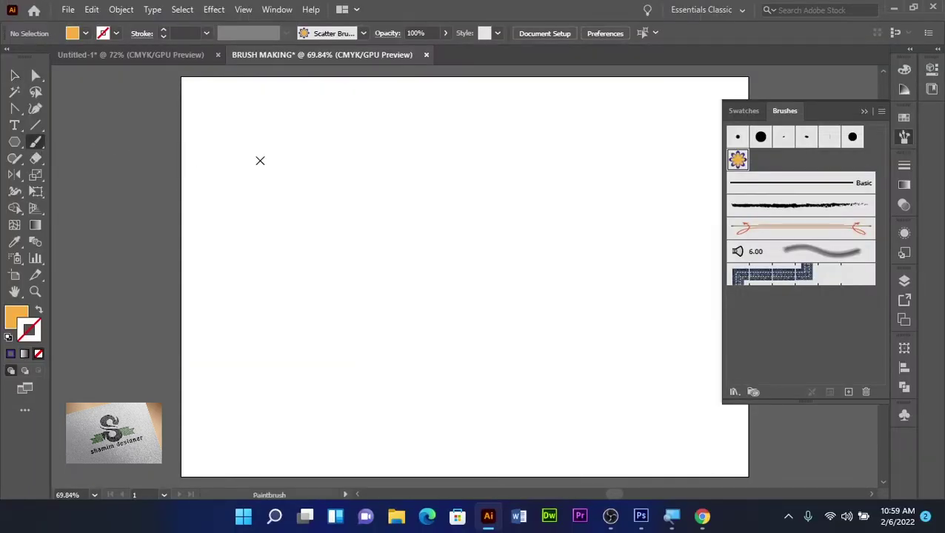
mouse_move(254, 154)
mouse_down()
mouse_move(627, 369)
mouse_move(679, 376)
mouse_up()
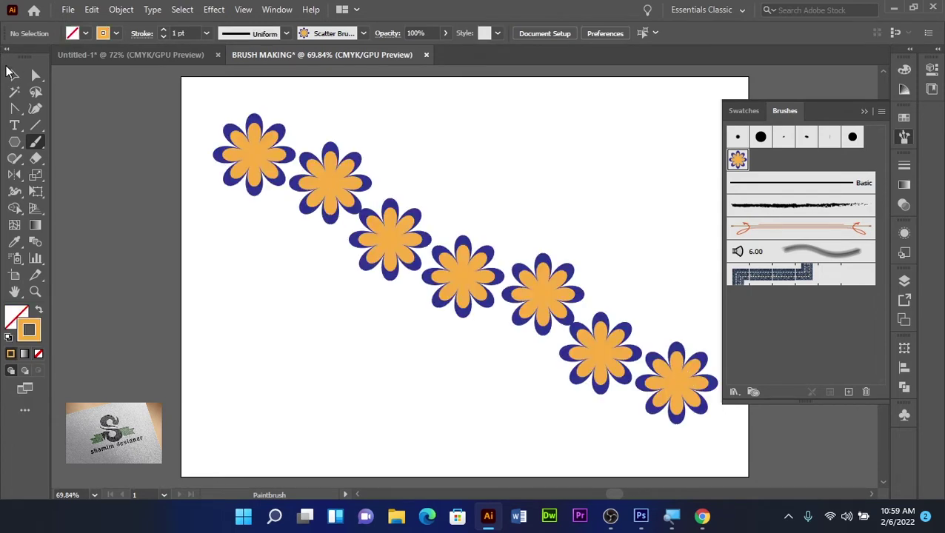
click(14, 75)
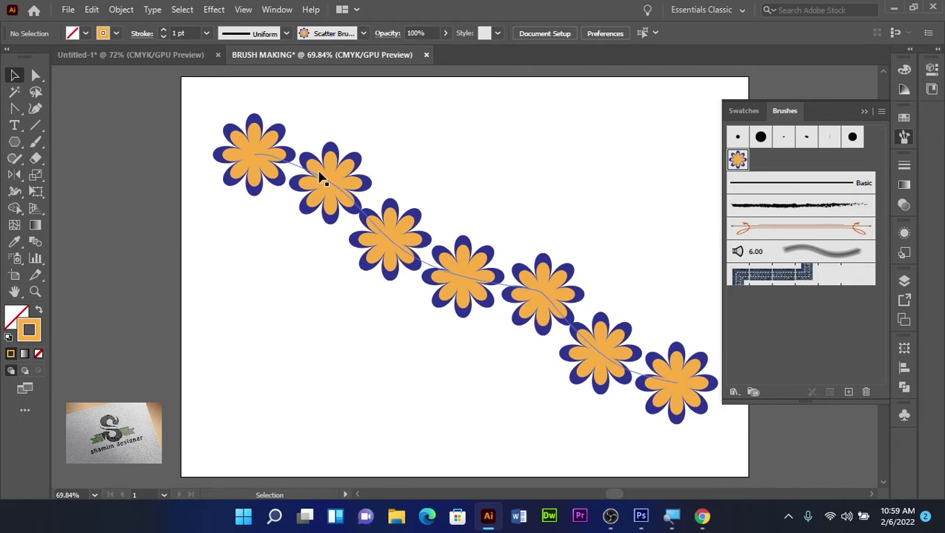
click(323, 180)
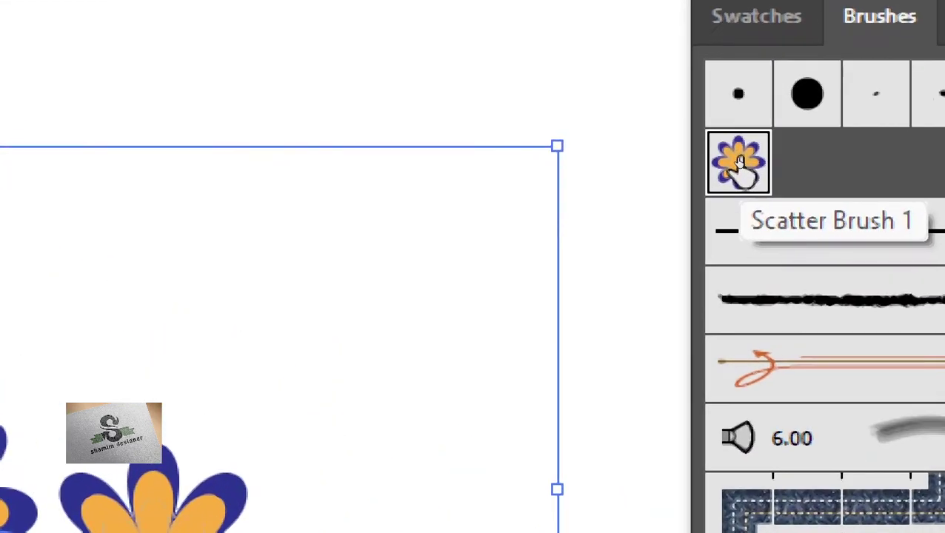
click(738, 163)
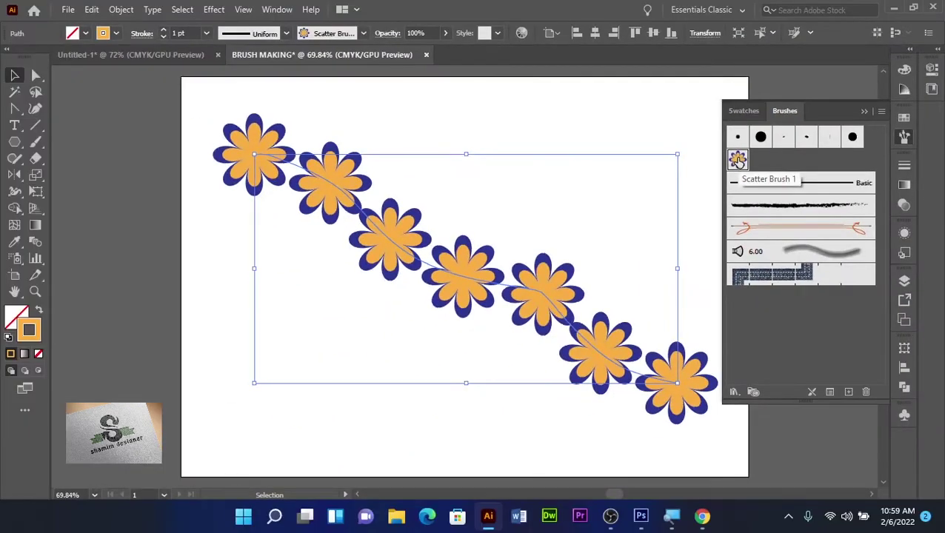
Set Scatter Brush 1's colorization to Tints and Shades after comparing it with Tints.
double_click(738, 162)
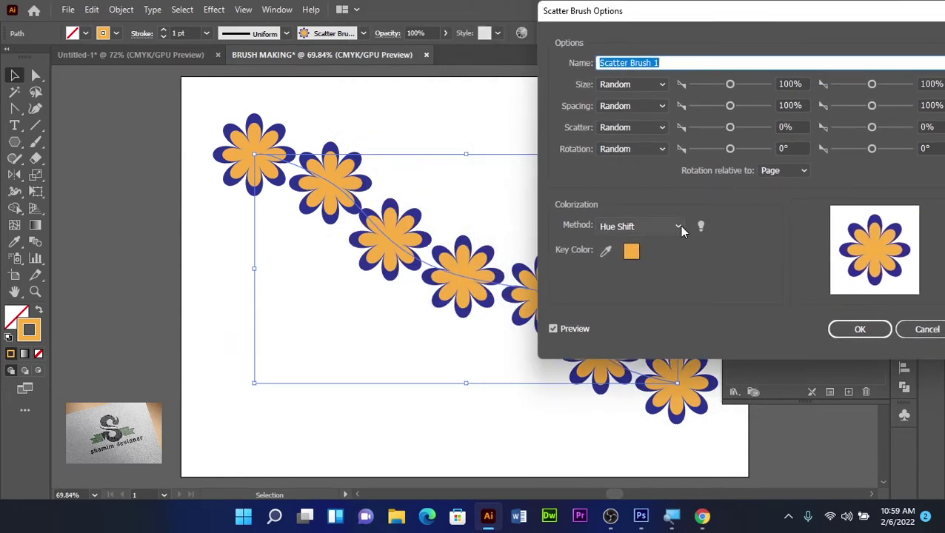
click(678, 225)
click(642, 274)
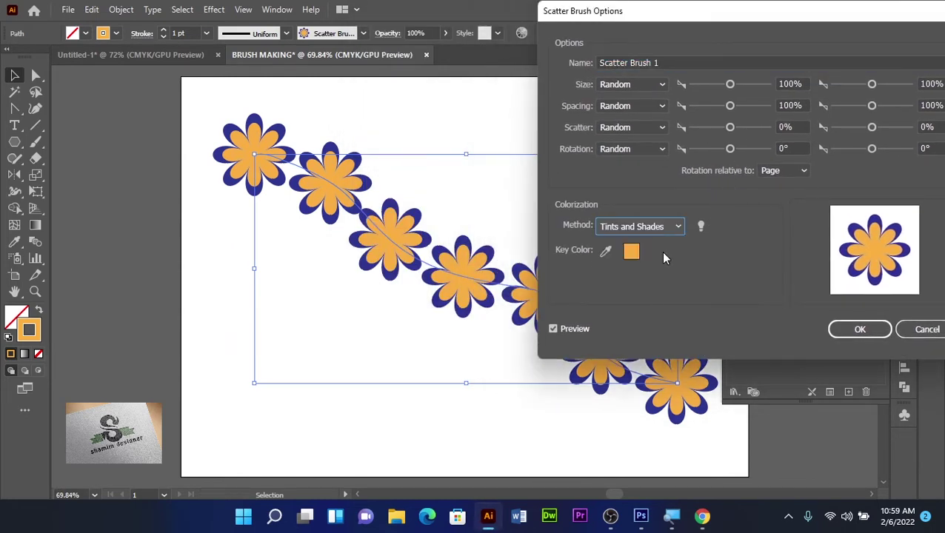
click(553, 328)
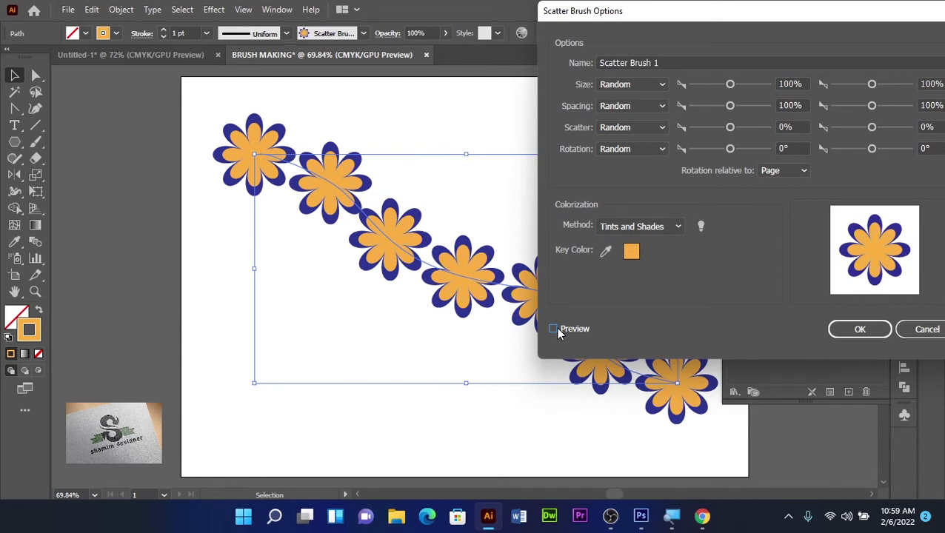
click(553, 328)
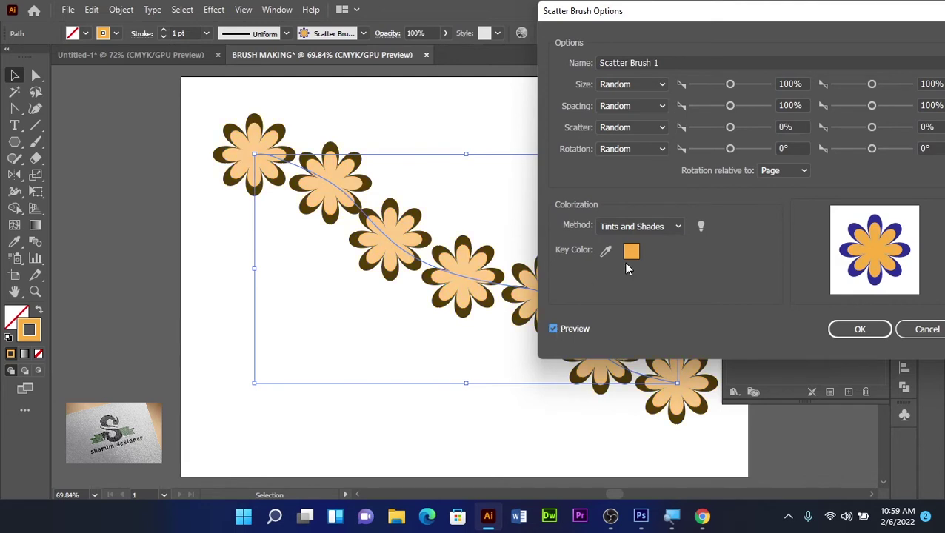
click(676, 226)
click(664, 255)
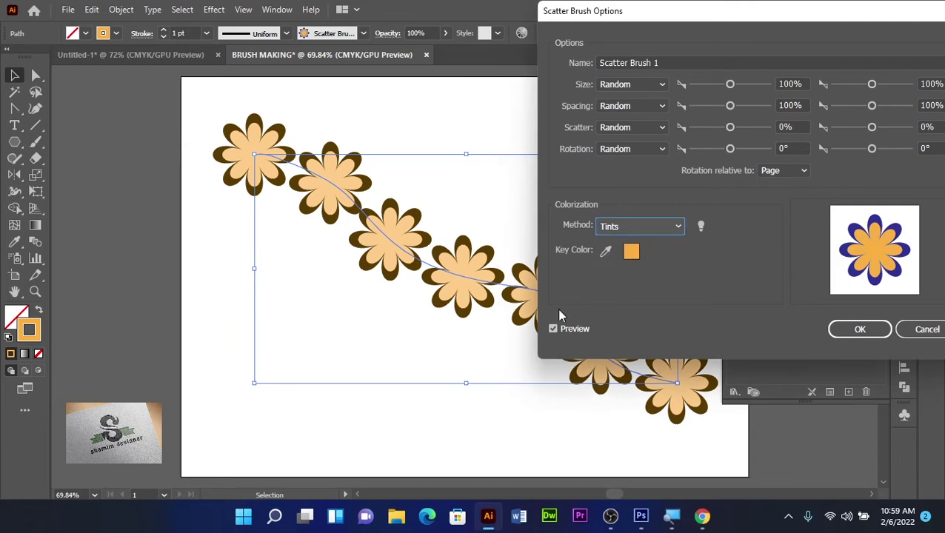
click(553, 328)
click(553, 328)
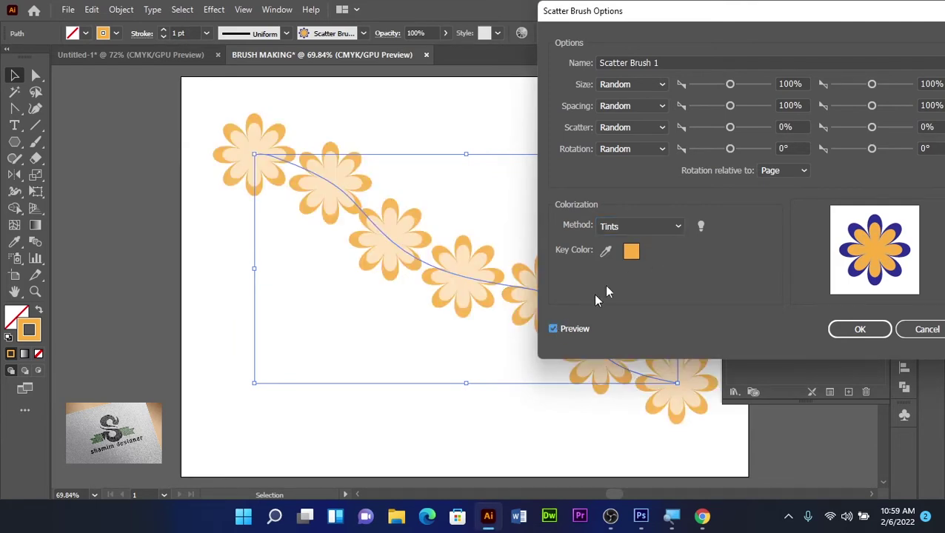
click(677, 226)
click(651, 271)
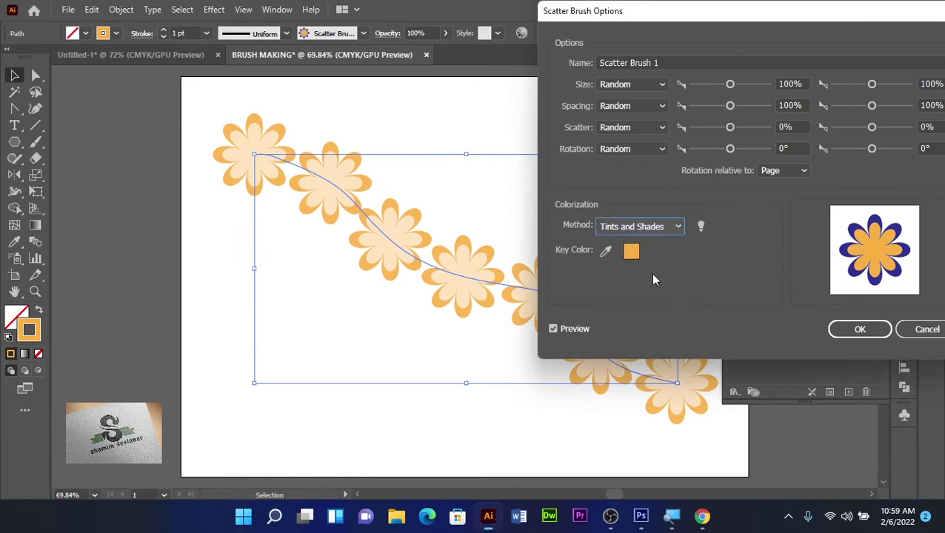
click(553, 328)
click(553, 328)
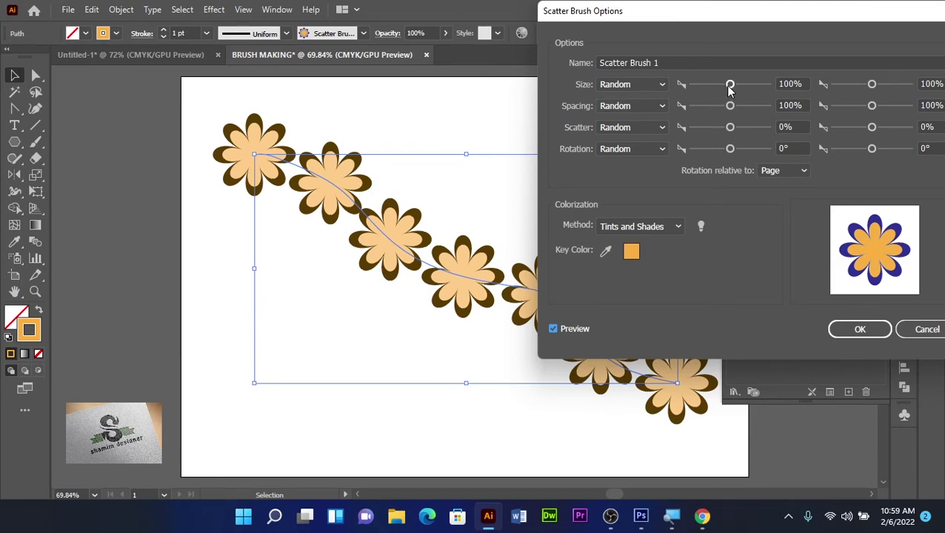
Set size 72%, spacing 88%, scatter -18% and rotation -6°, and confirm.
mouse_move(729, 86)
mouse_down()
mouse_move(709, 86)
mouse_move(737, 86)
mouse_move(718, 86)
mouse_up()
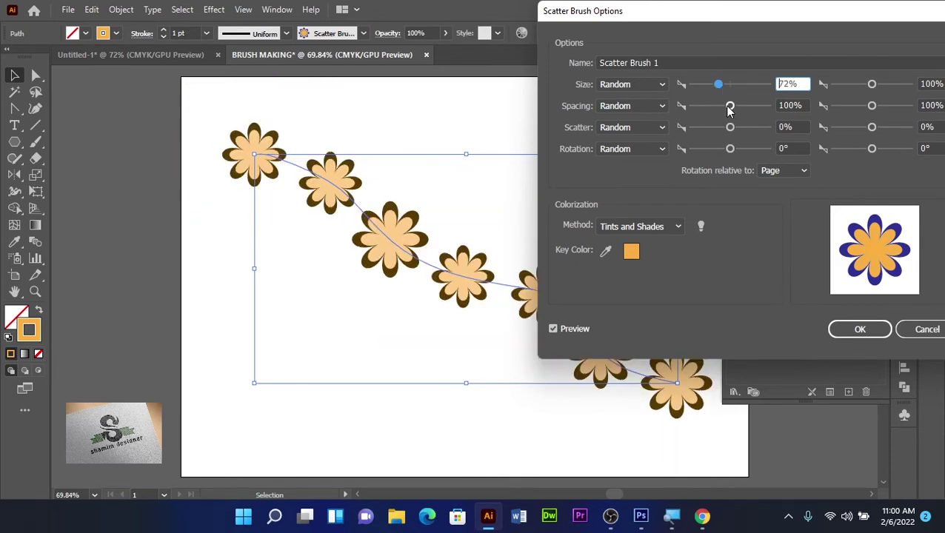
mouse_move(730, 107)
mouse_down()
mouse_move(718, 107)
mouse_move(724, 129)
mouse_move(714, 130)
mouse_move(733, 131)
mouse_move(729, 149)
mouse_up()
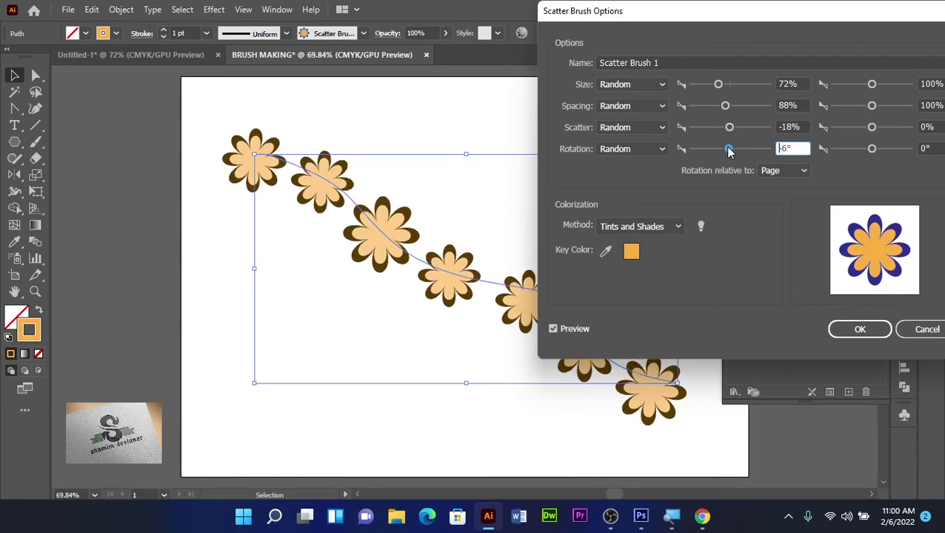
click(855, 330)
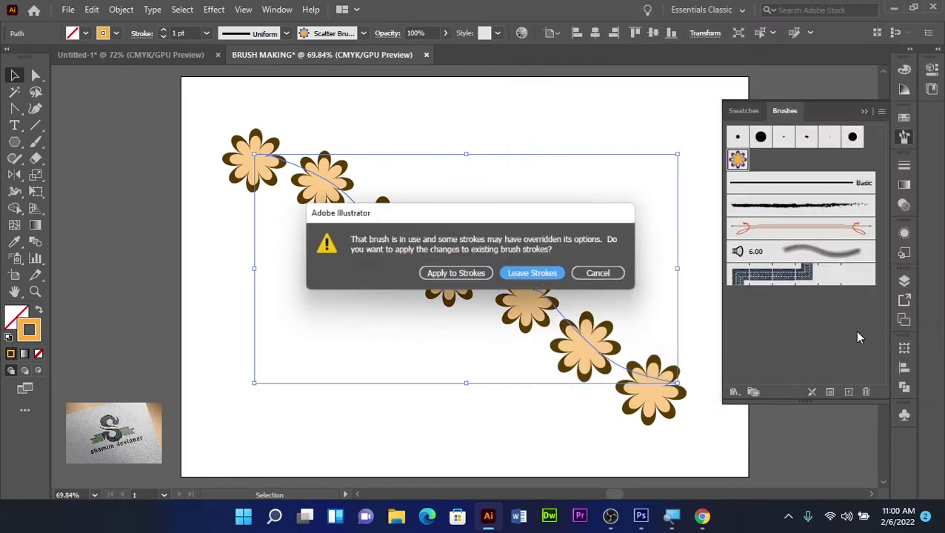
Apply the revised scatter brush to the existing flower path and deselect it.
click(473, 276)
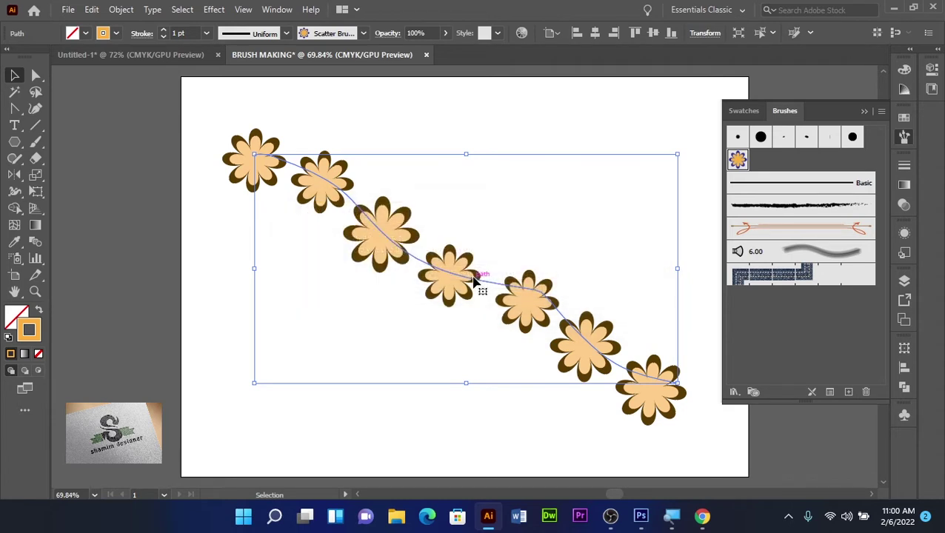
click(446, 135)
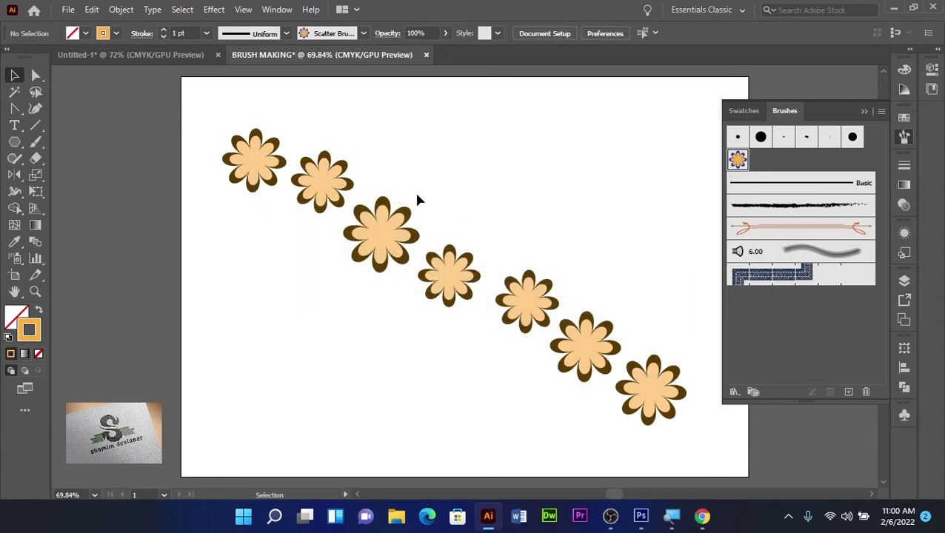
click(408, 235)
click(152, 154)
Paint two 0.5 pt Scatter Brush 1 flower trails, one across the lower left and one downward from the top.
click(34, 144)
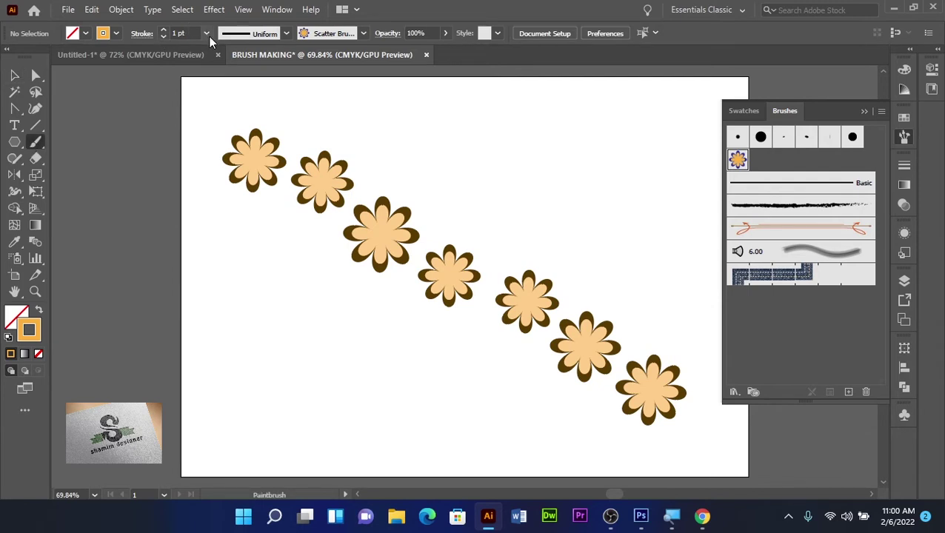
click(207, 32)
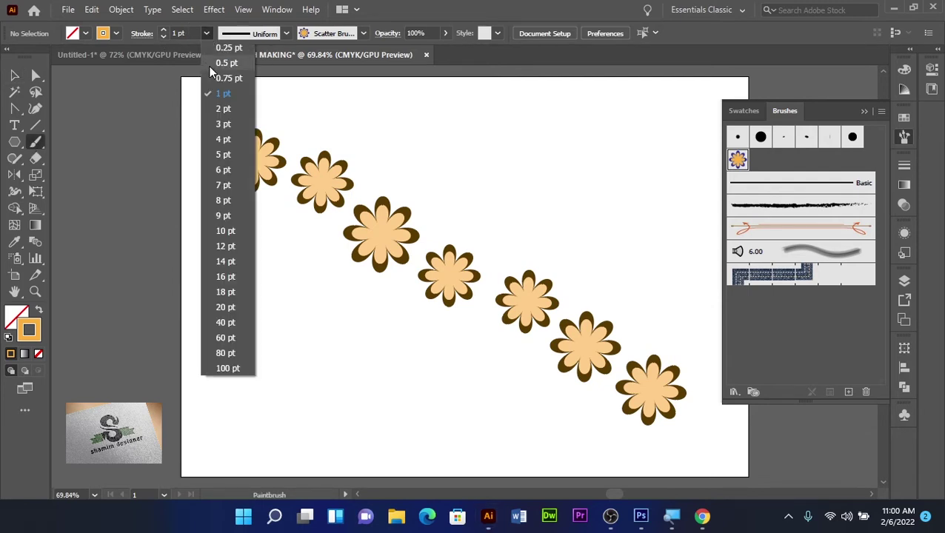
click(213, 63)
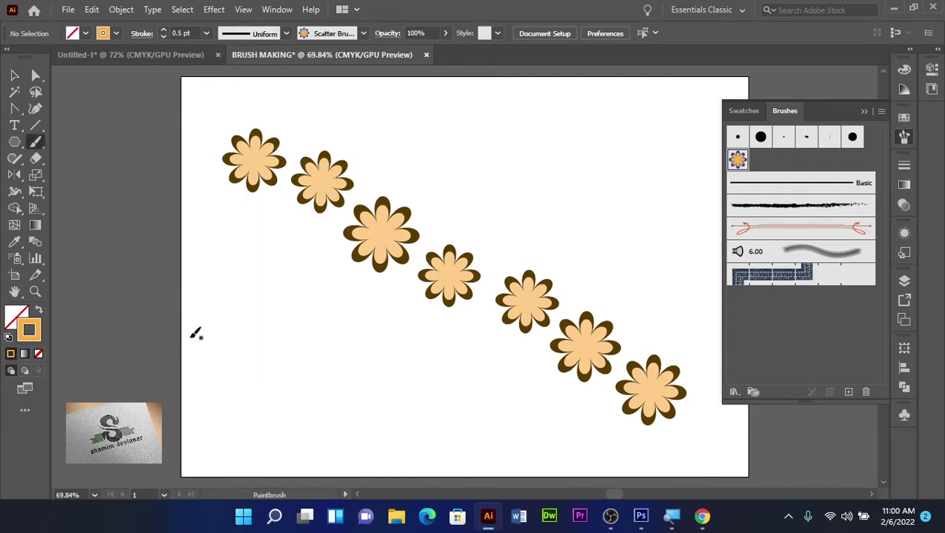
drag(208, 311, 546, 367)
drag(459, 111, 548, 302)
click(14, 75)
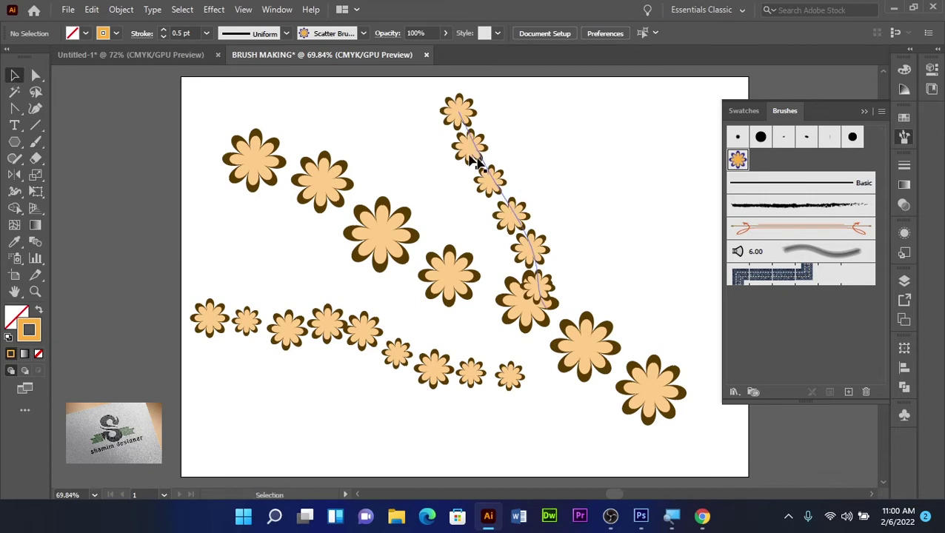
click(481, 156)
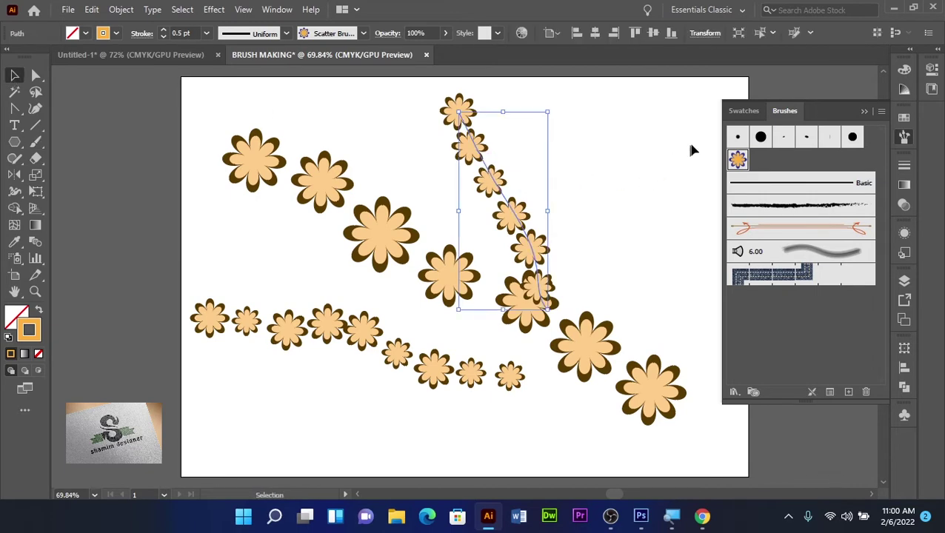
Set Scatter Brush 1's colourization to Hue Shift and apply it to all existing flower strokes.
double_click(737, 160)
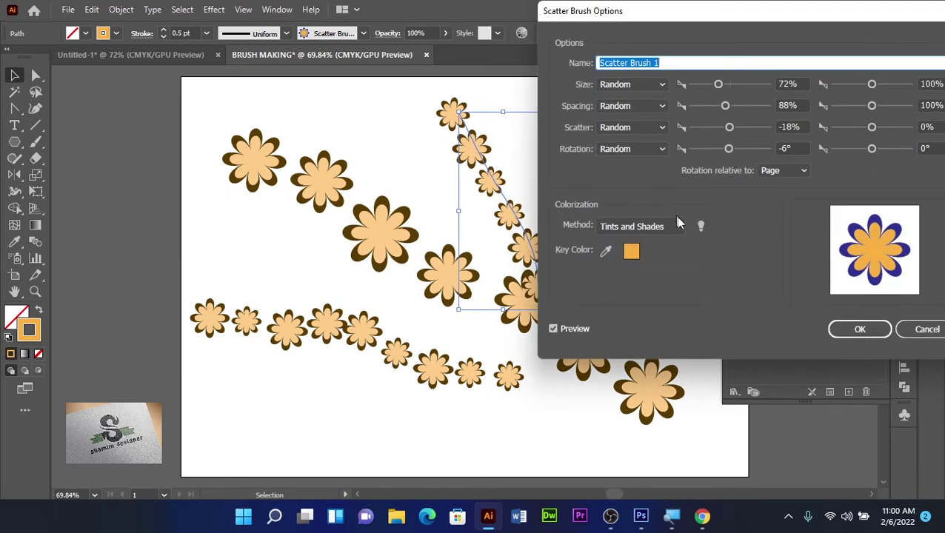
click(678, 226)
click(652, 287)
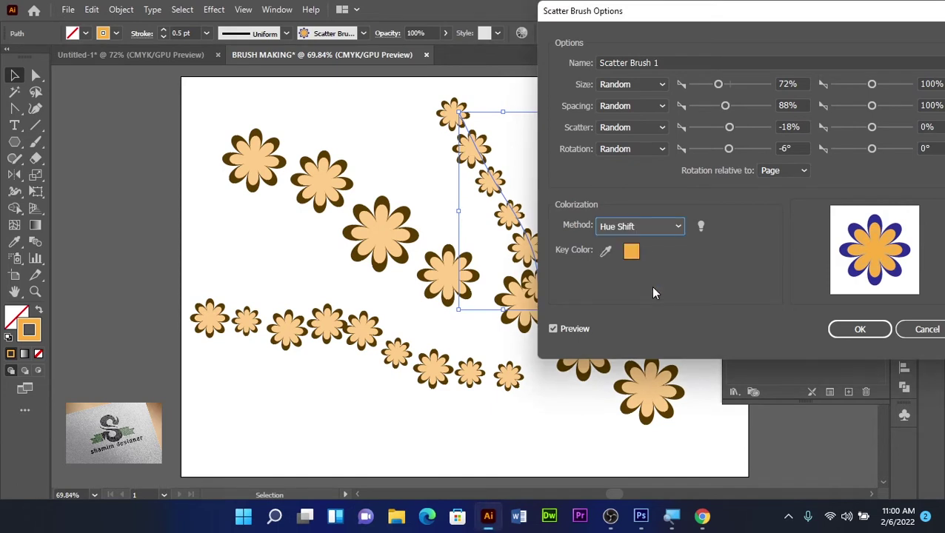
click(552, 329)
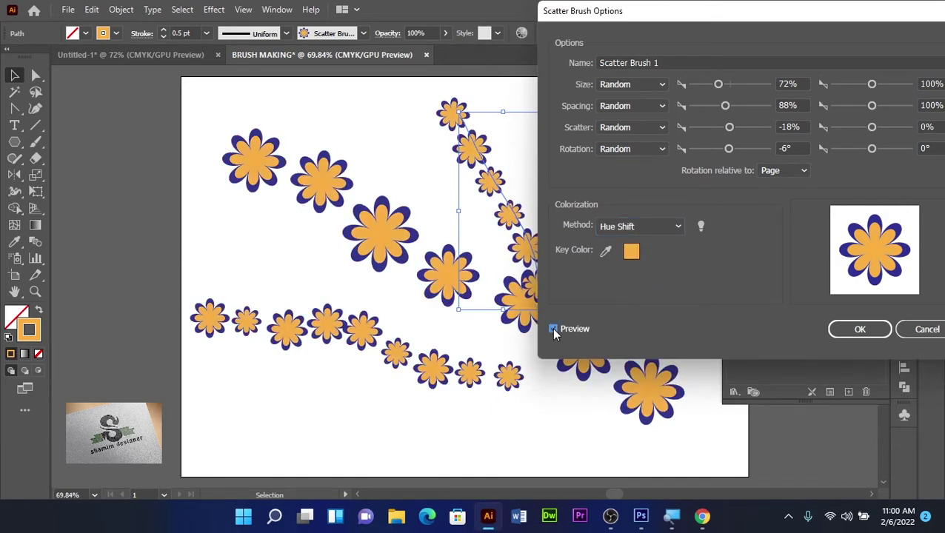
click(853, 330)
click(470, 278)
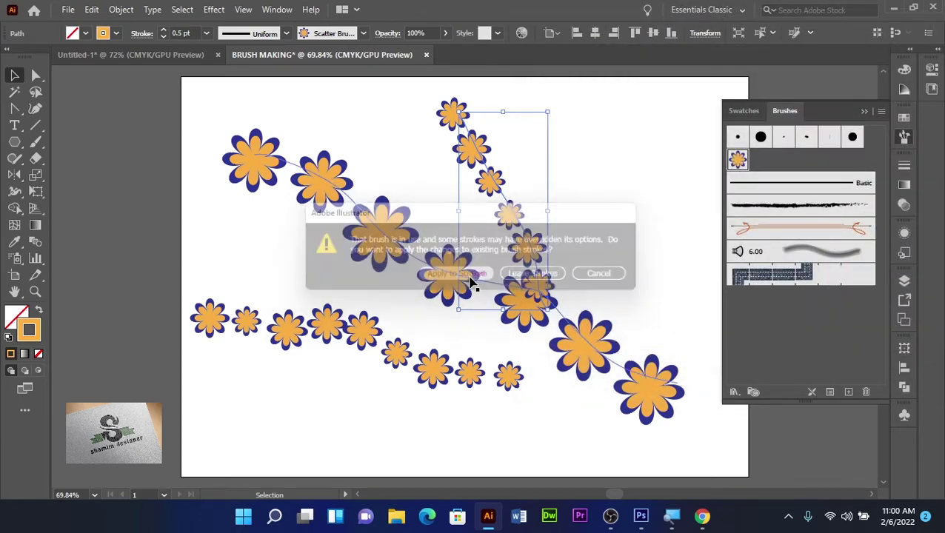
click(185, 158)
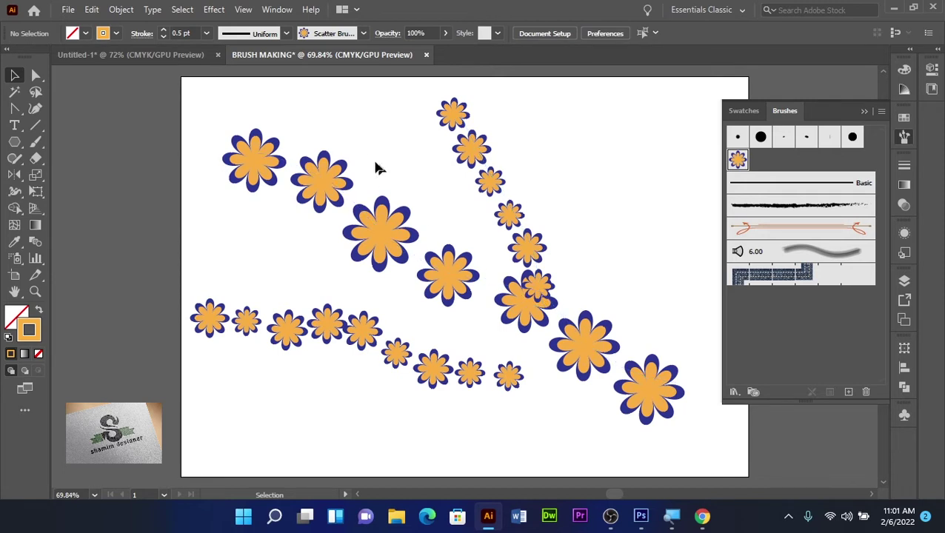
Select the three flower trails, scale them down and move the cluster to the lower-left edge.
drag(368, 147, 570, 394)
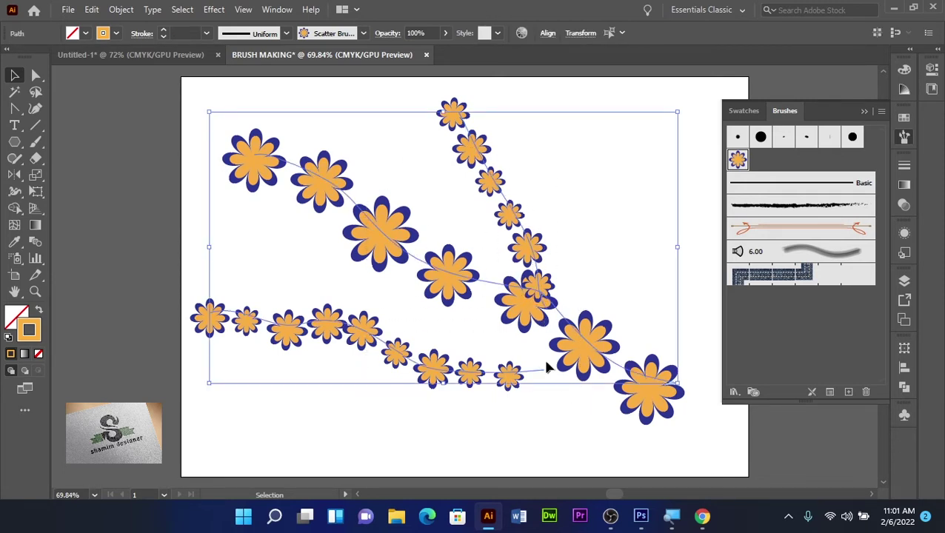
drag(679, 111, 413, 252)
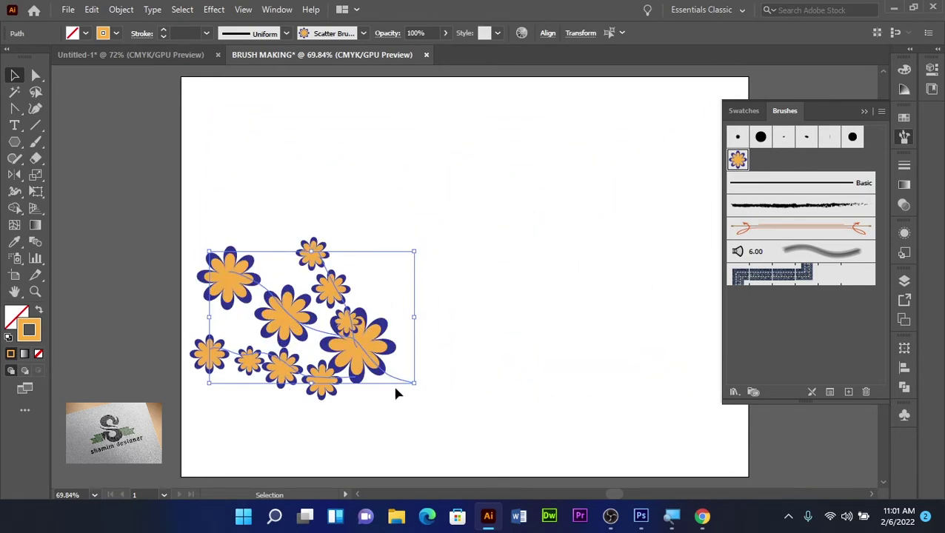
mouse_move(414, 385)
mouse_down()
mouse_move(467, 434)
mouse_move(358, 381)
mouse_move(342, 398)
mouse_up()
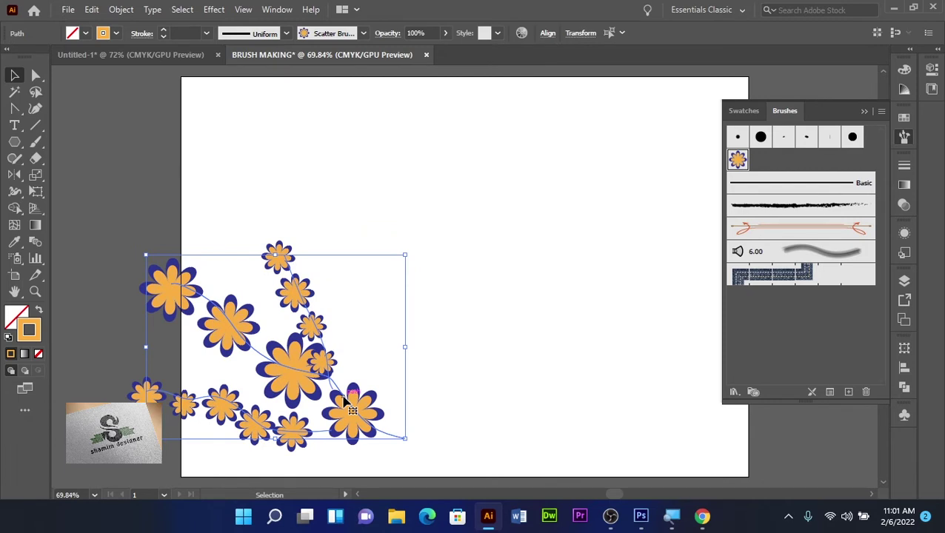
key(ctrl+shift+a)
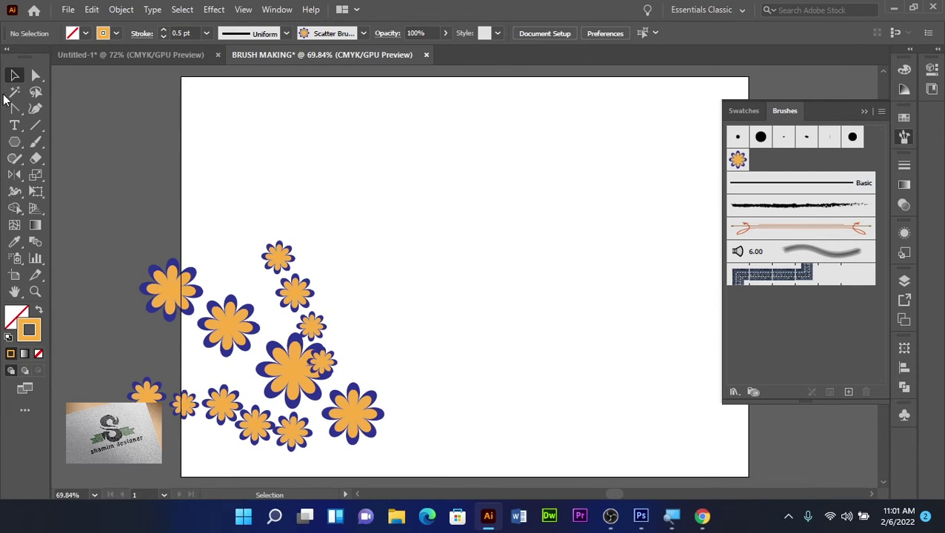
Draw a tall green-filled ellipse near the top of the artboard.
click(14, 142)
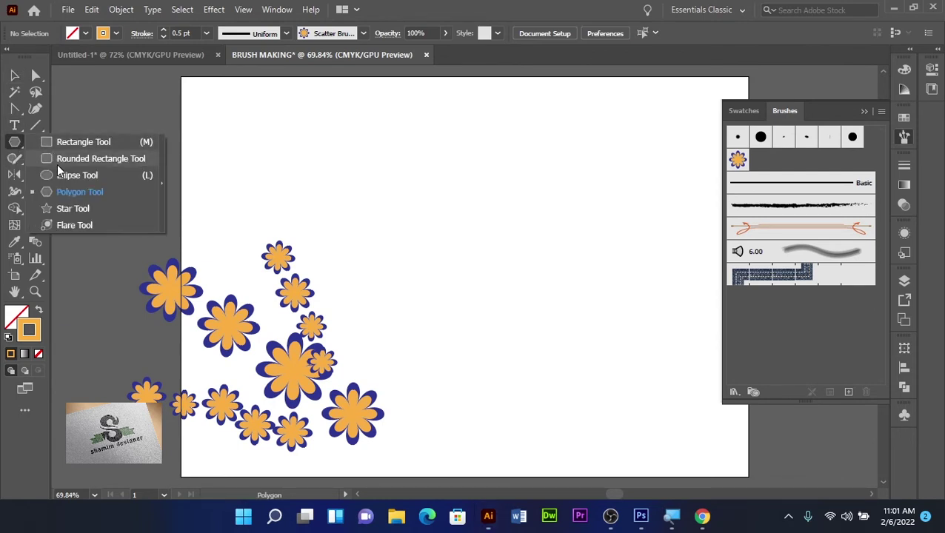
click(61, 177)
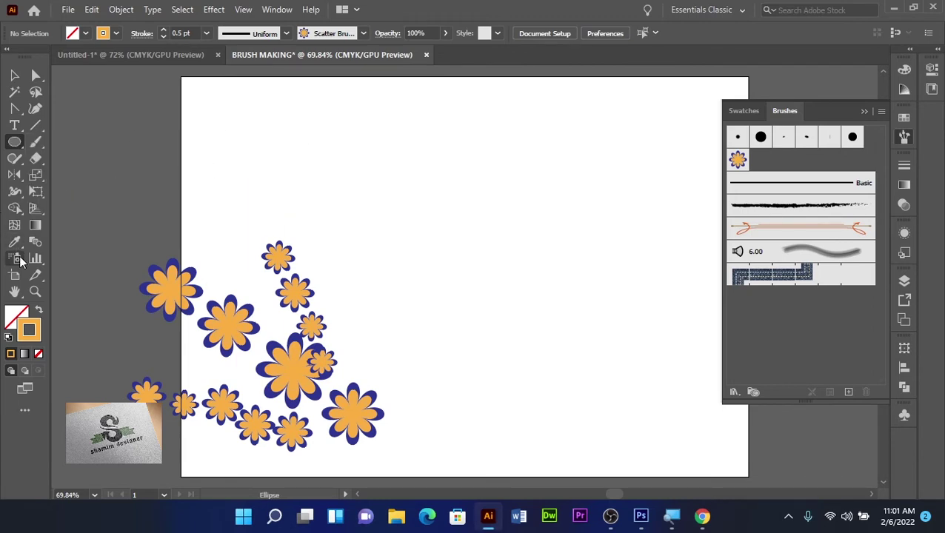
click(39, 310)
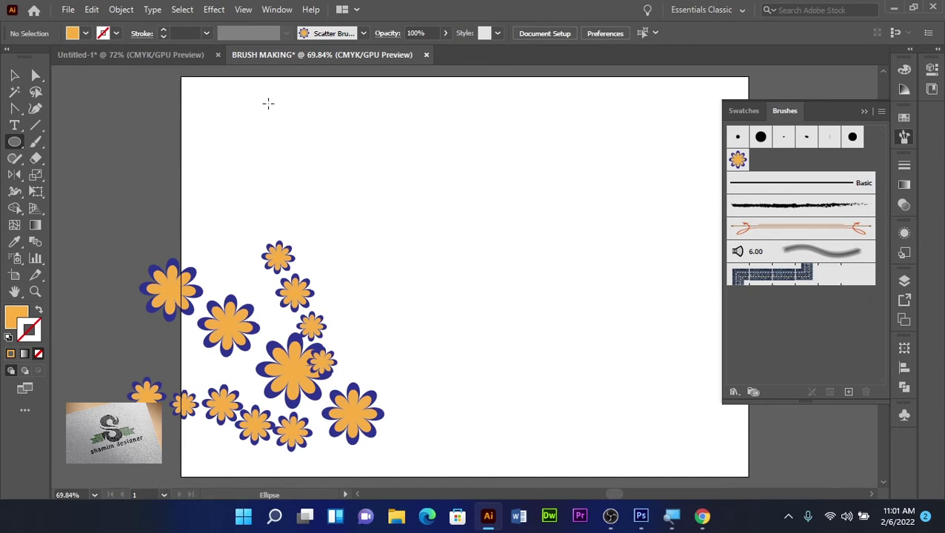
click(87, 34)
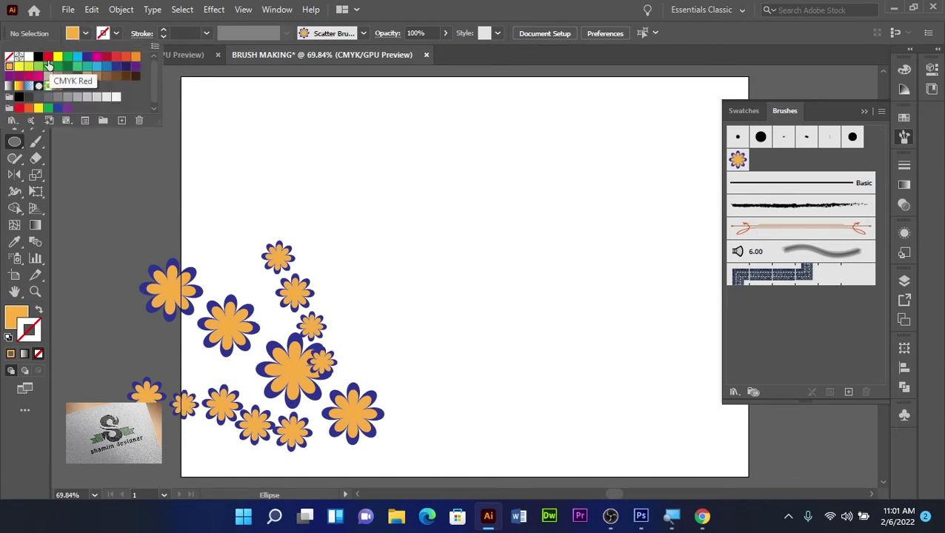
click(68, 67)
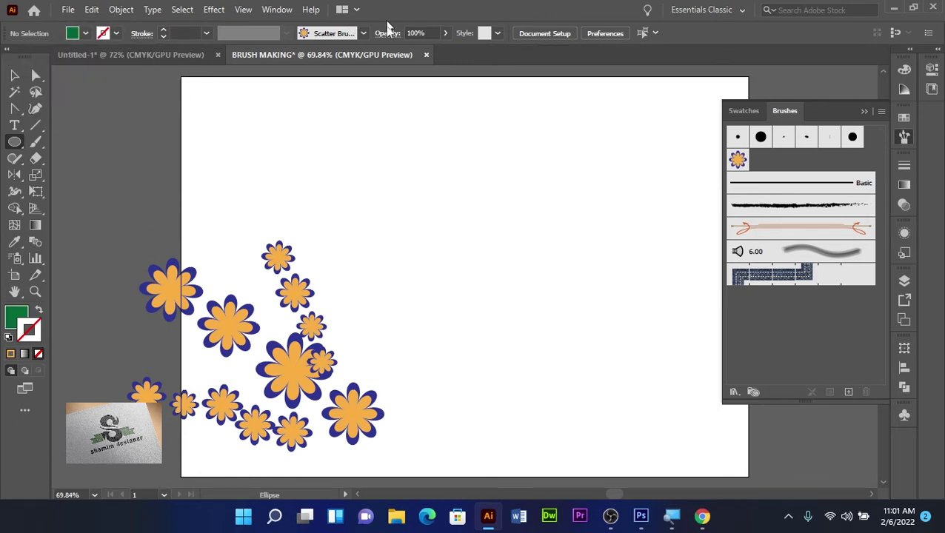
drag(438, 110, 472, 171)
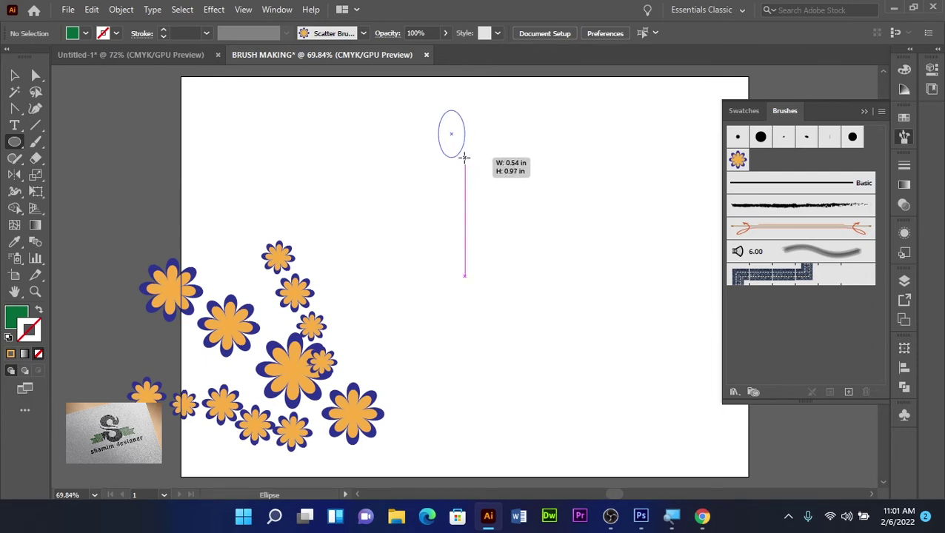
drag(472, 171, 467, 157)
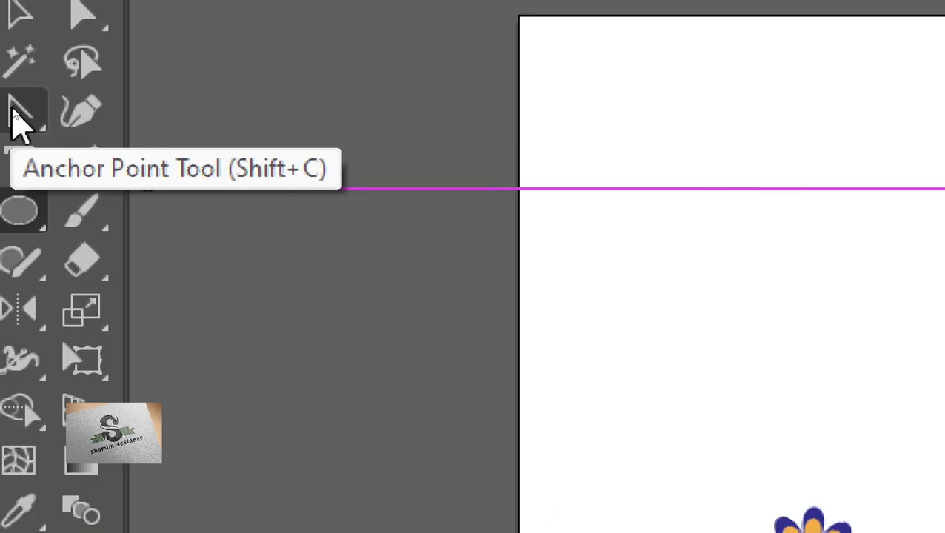
Convert the ellipse's top and bottom anchors into sharp corners to form a leaf.
click(12, 107)
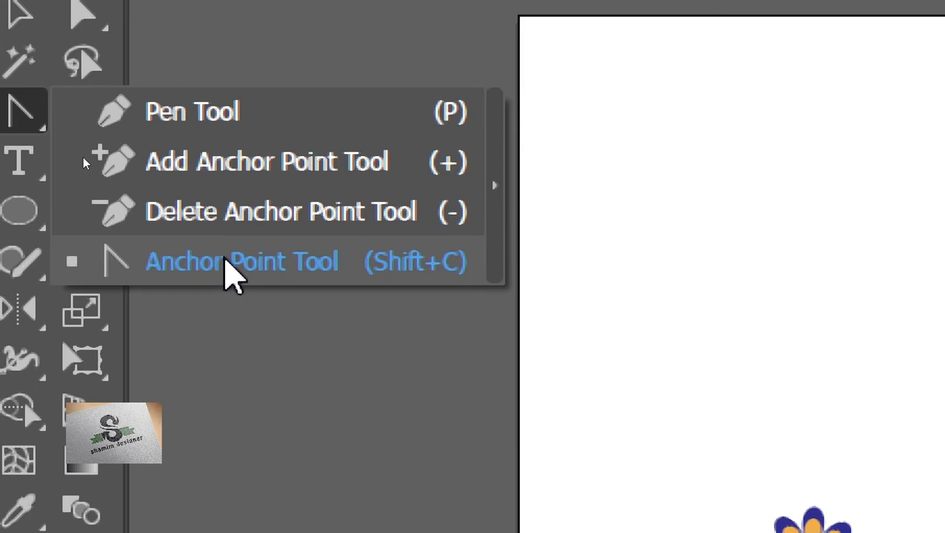
click(225, 261)
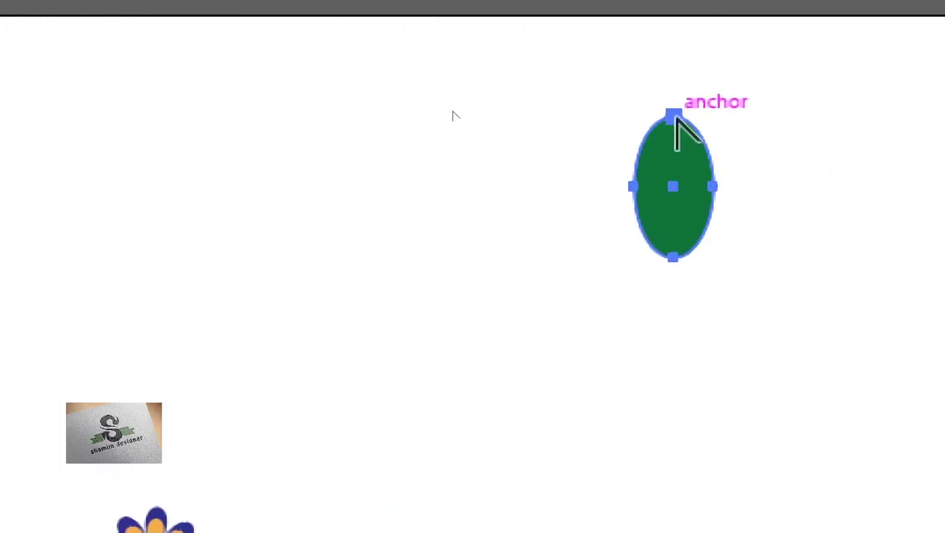
click(674, 116)
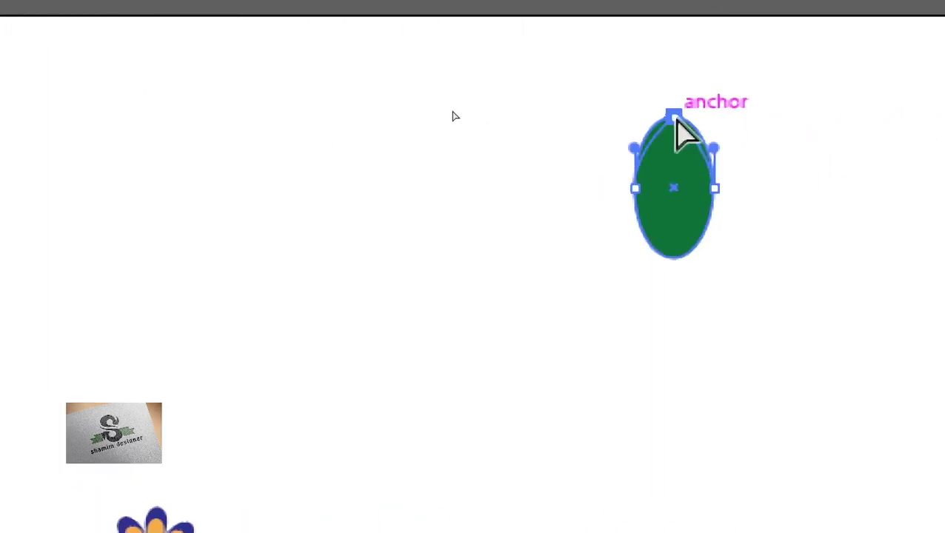
click(674, 259)
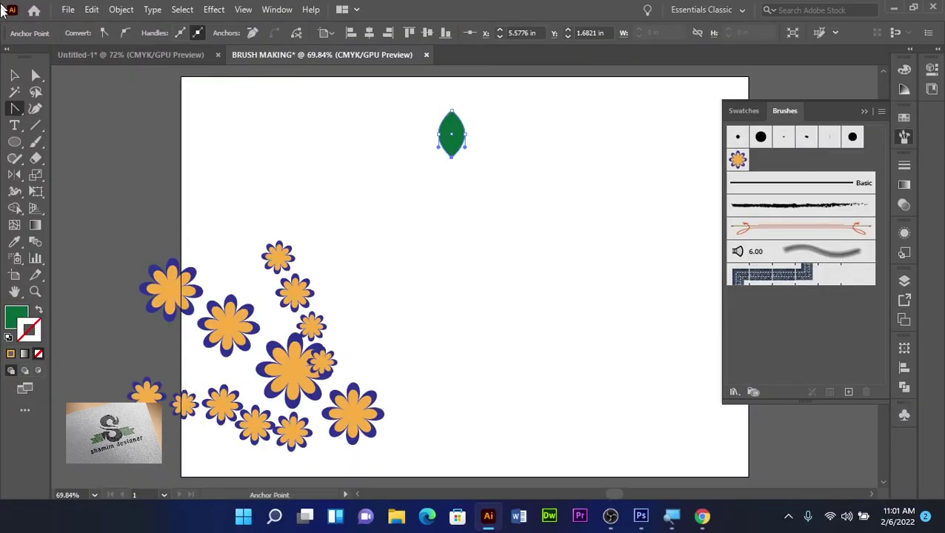
Move the leaf toward the upper left of the page and tilt it.
click(15, 75)
click(218, 143)
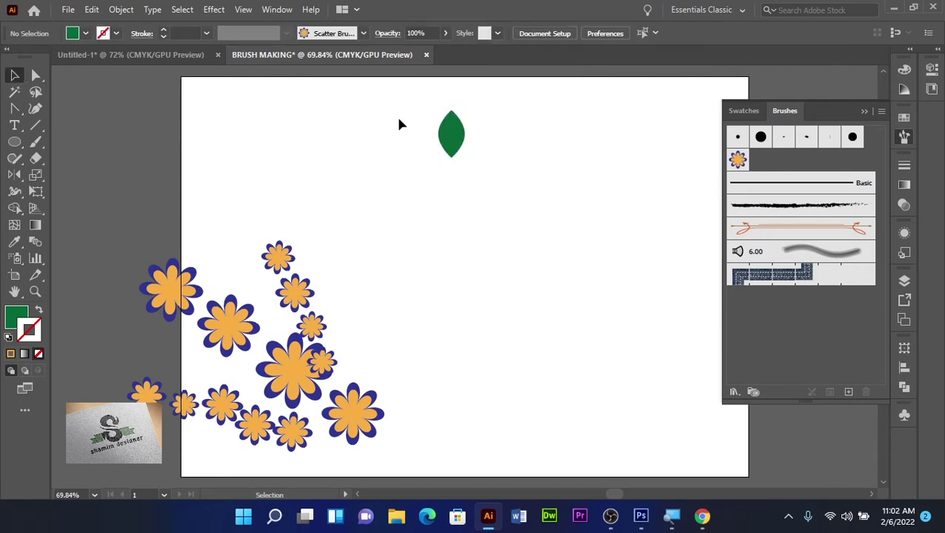
mouse_move(445, 133)
mouse_down()
mouse_move(287, 130)
mouse_move(286, 120)
mouse_up()
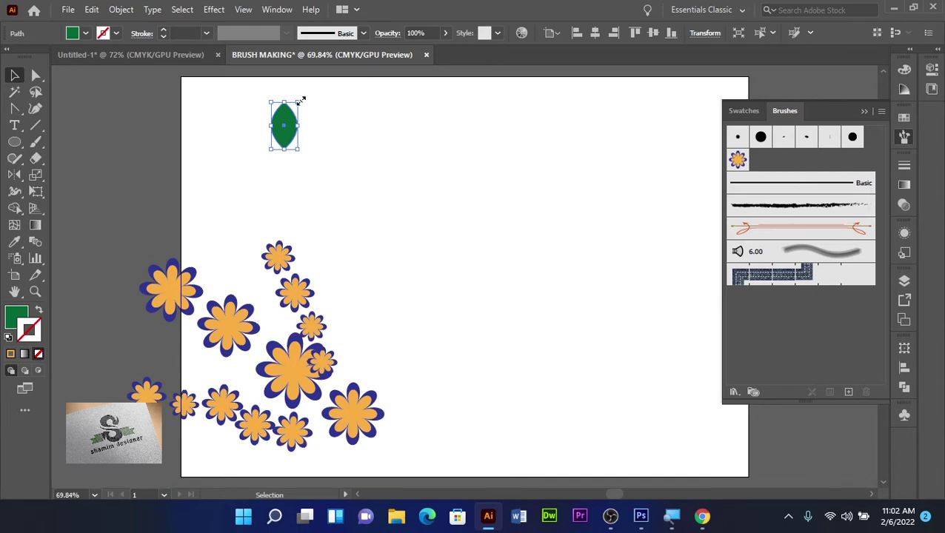
drag(299, 94, 284, 91)
Copy the leaf straight to the right and blend both into a row of ten leaves.
drag(289, 126, 588, 119)
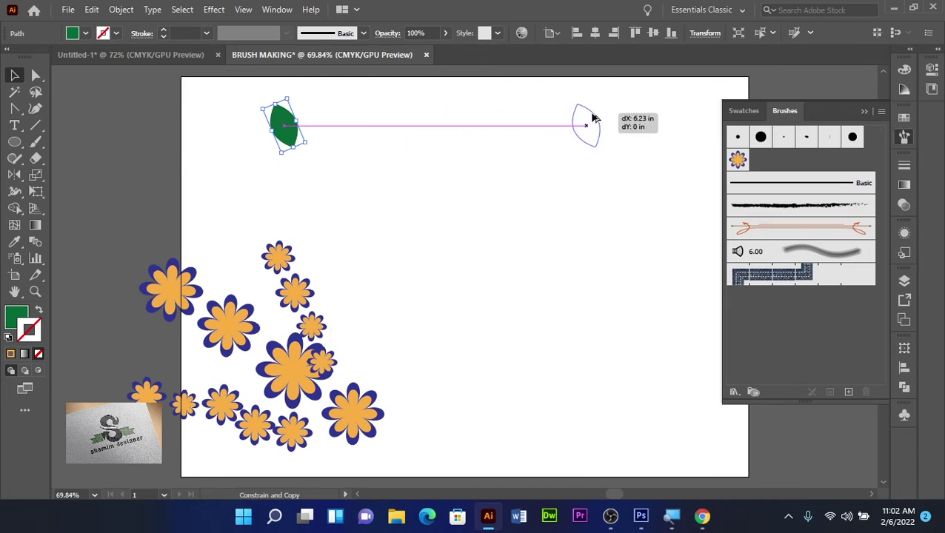
drag(589, 119, 605, 113)
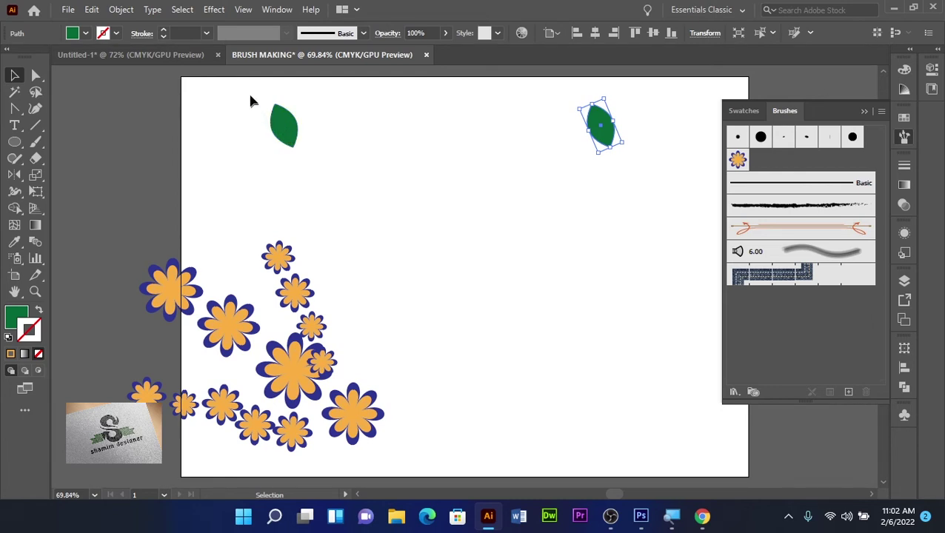
drag(248, 90, 663, 199)
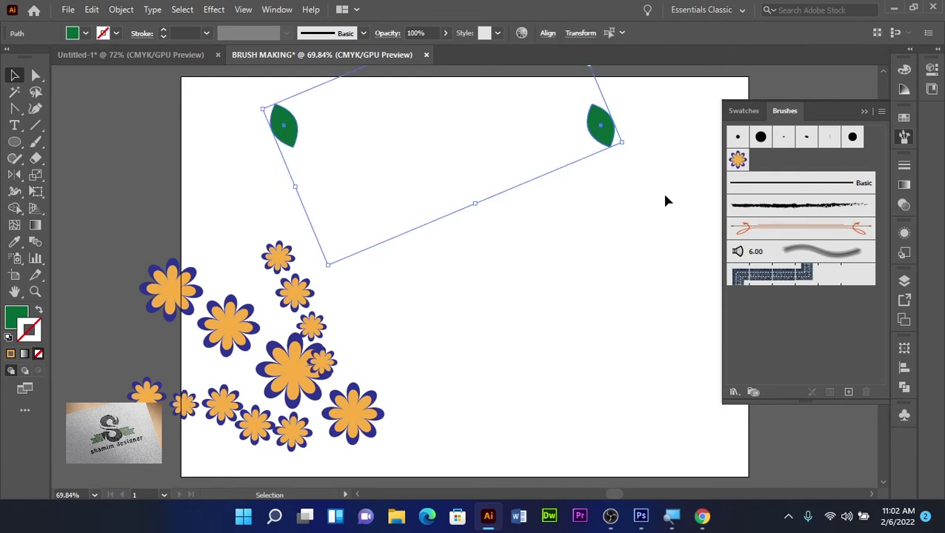
key(a)
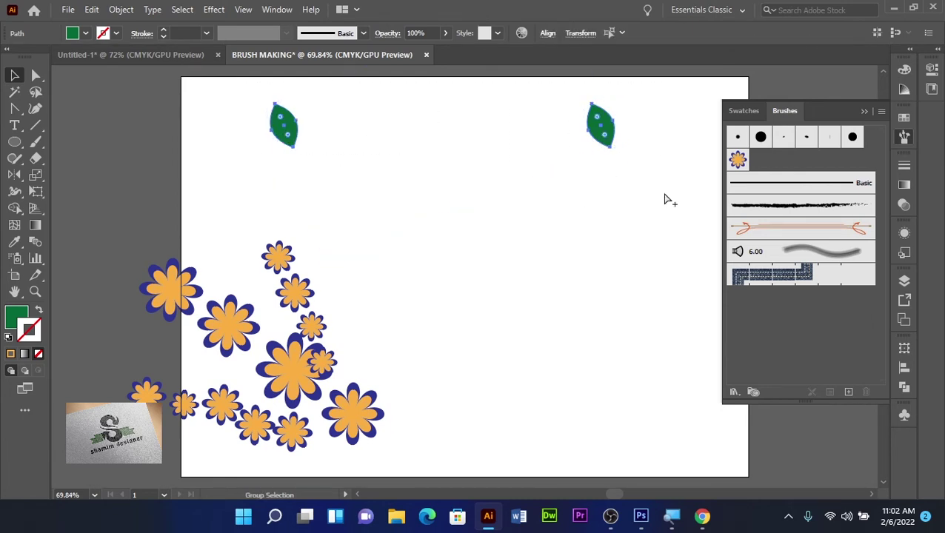
key(ctrl+alt+b)
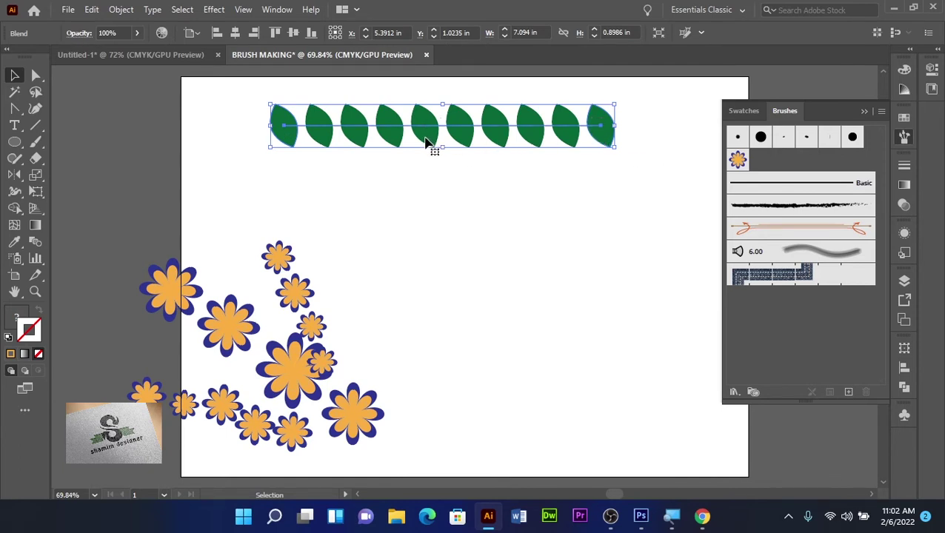
Make a vertically reflected copy of the leaf row and nudge it three steps down.
double_click(15, 175)
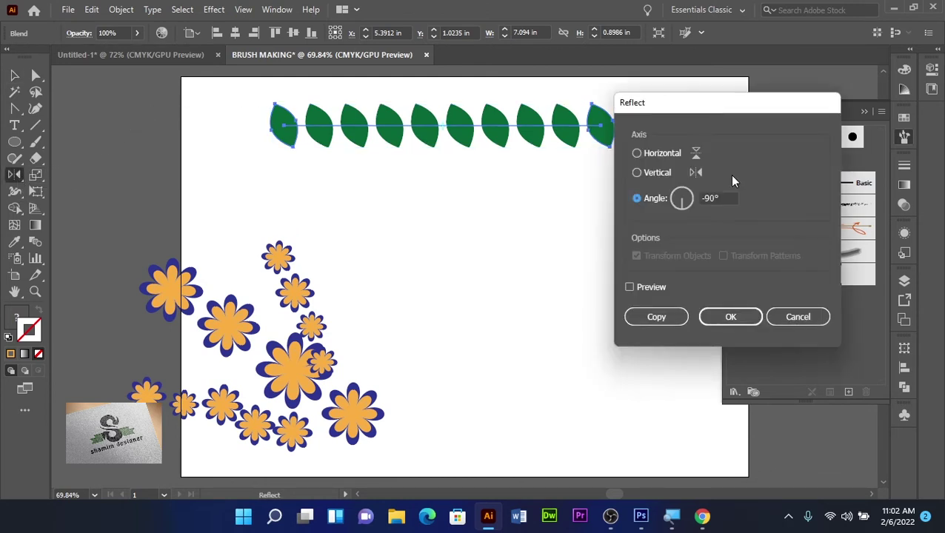
click(636, 171)
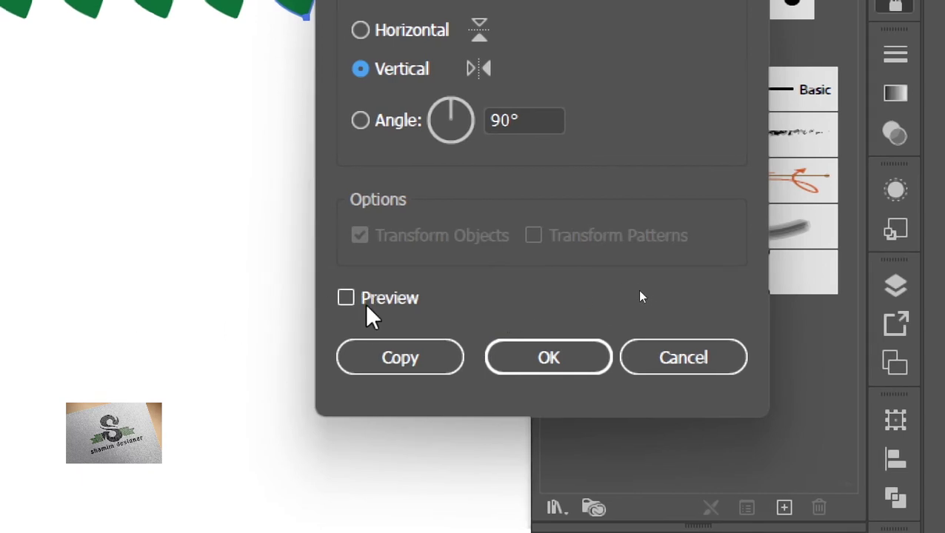
click(363, 362)
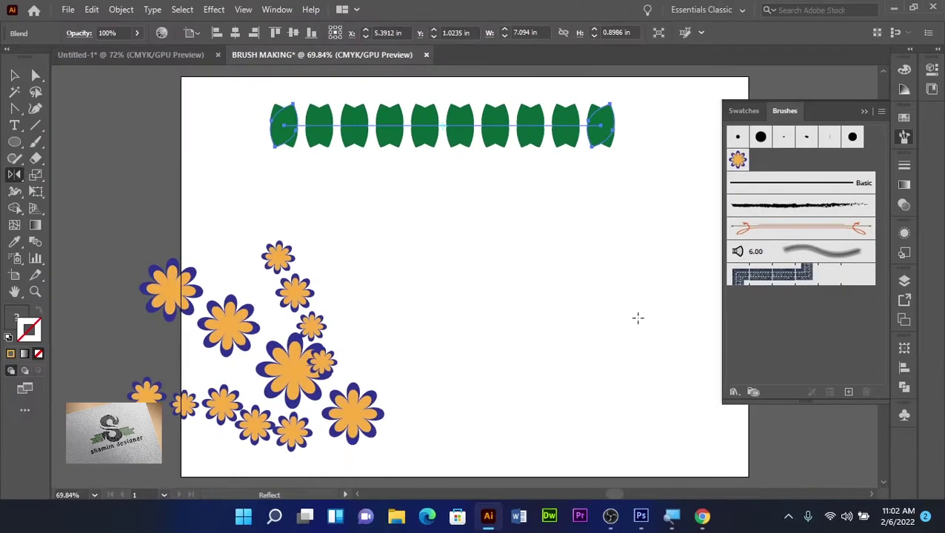
key(Down)
key(Down)
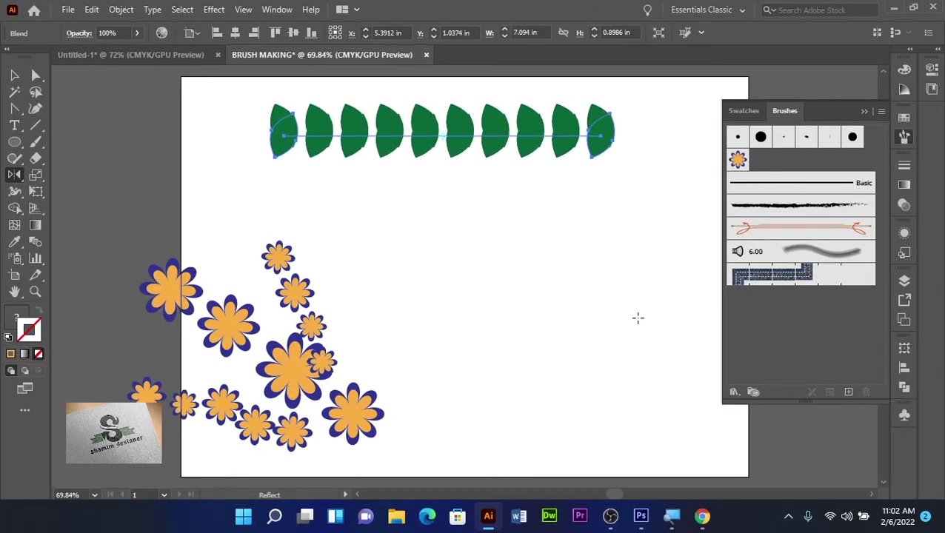
key(Down)
key(Down)
key(Down)
key(Down)
key(Down)
key(Down)
key(Down)
key(Down)
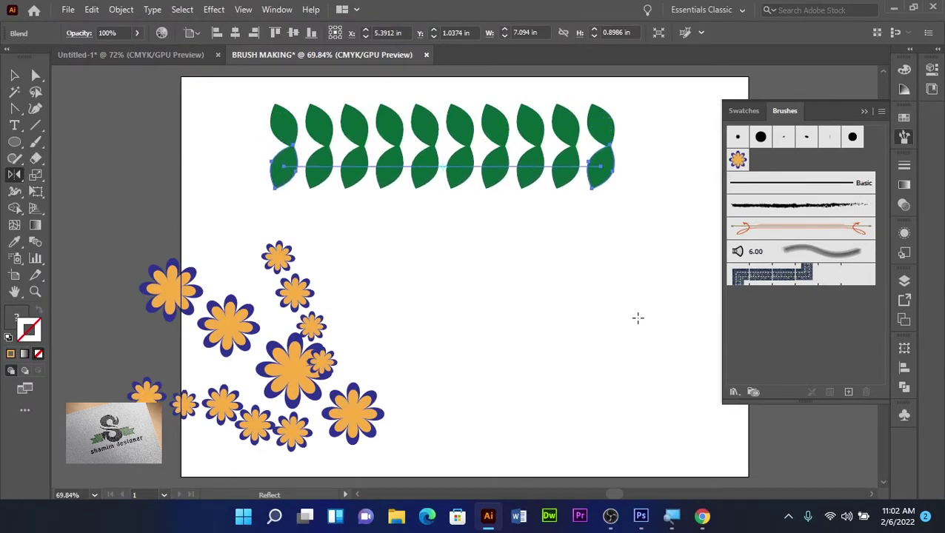
key(Down)
key(Down)
key(Down)
key(Down)
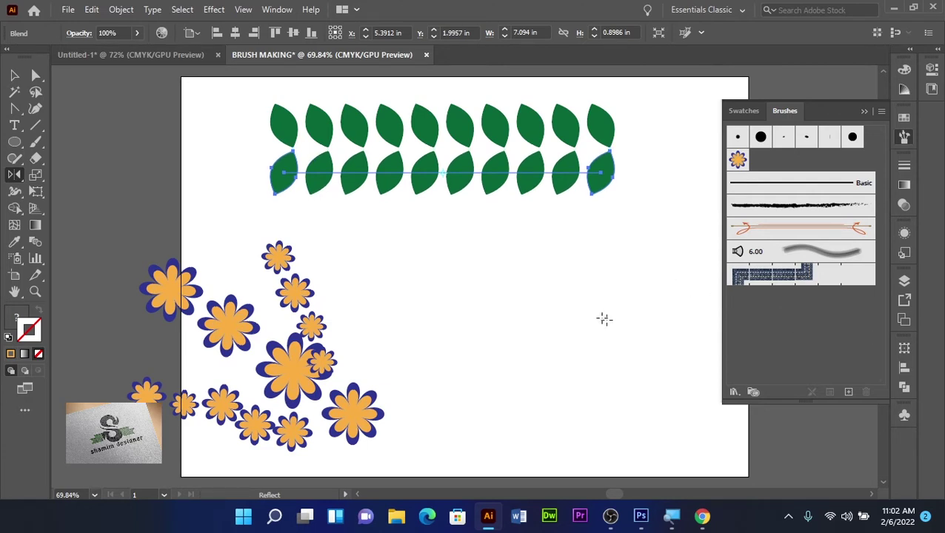
Draw a horizontal line from the first to the last leaf and give it a green stroke.
click(36, 125)
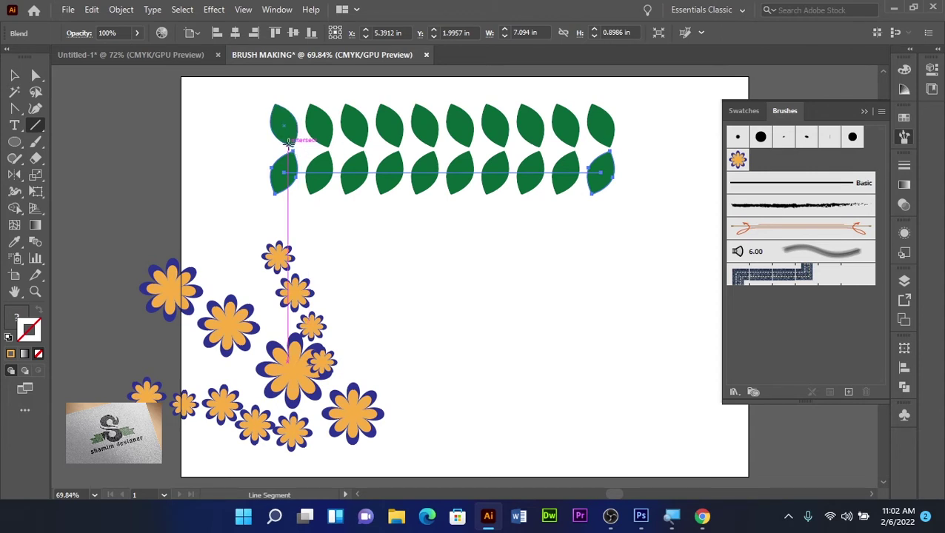
drag(293, 147, 614, 147)
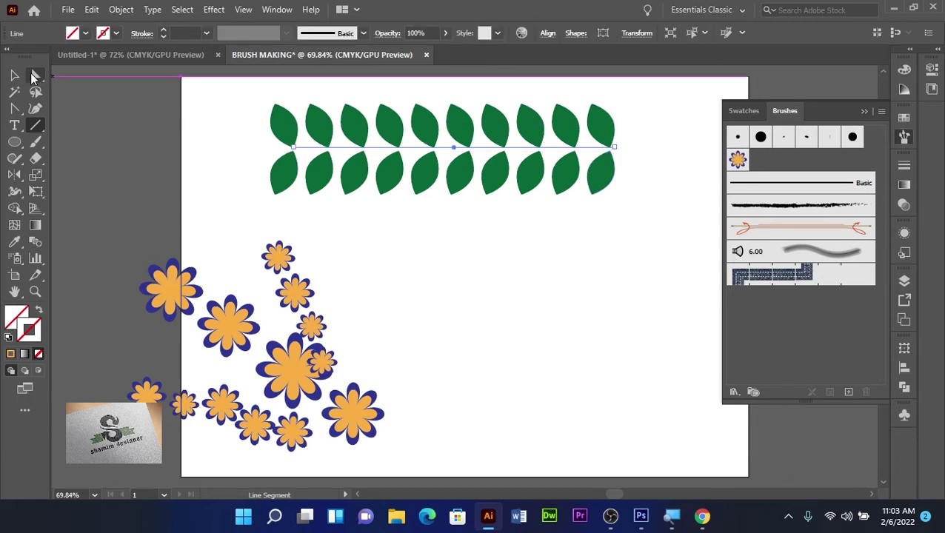
click(15, 76)
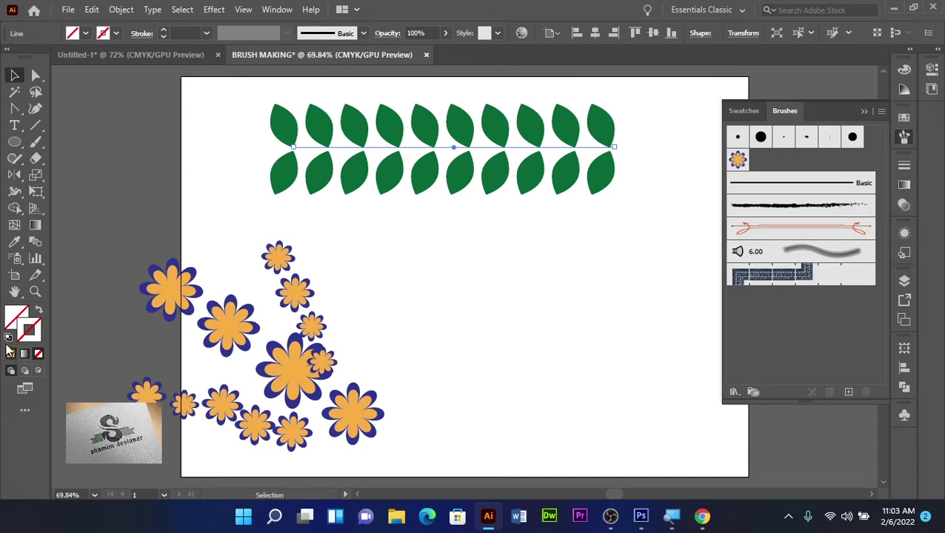
click(116, 34)
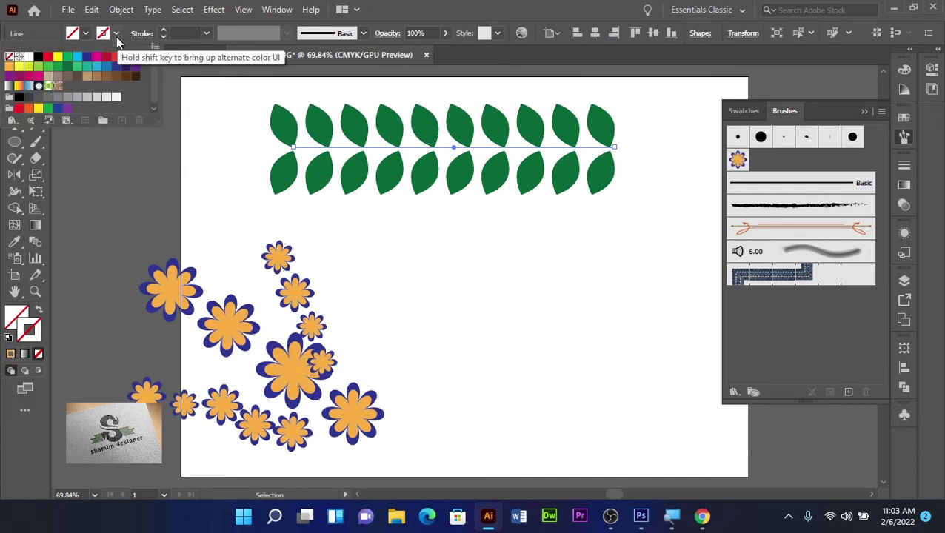
click(67, 66)
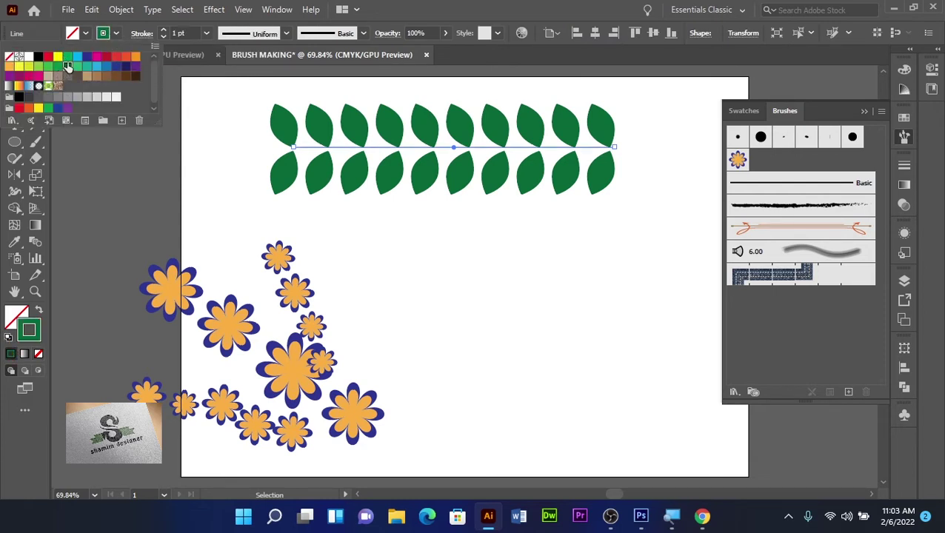
click(401, 10)
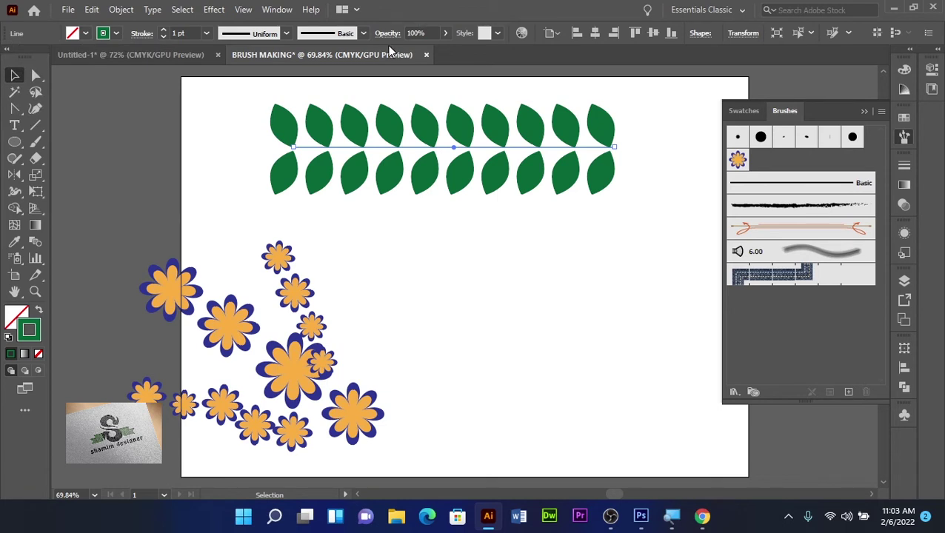
Nudge the stem line into place between the two leaf rows, then deselect it.
key(Down)
key(Down)
key(Left)
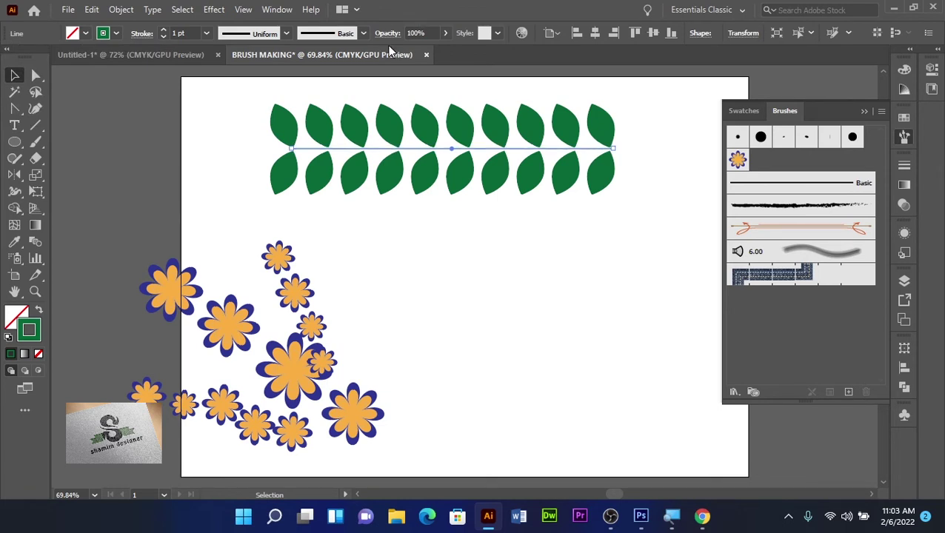
key(Left)
key(Down)
key(Left)
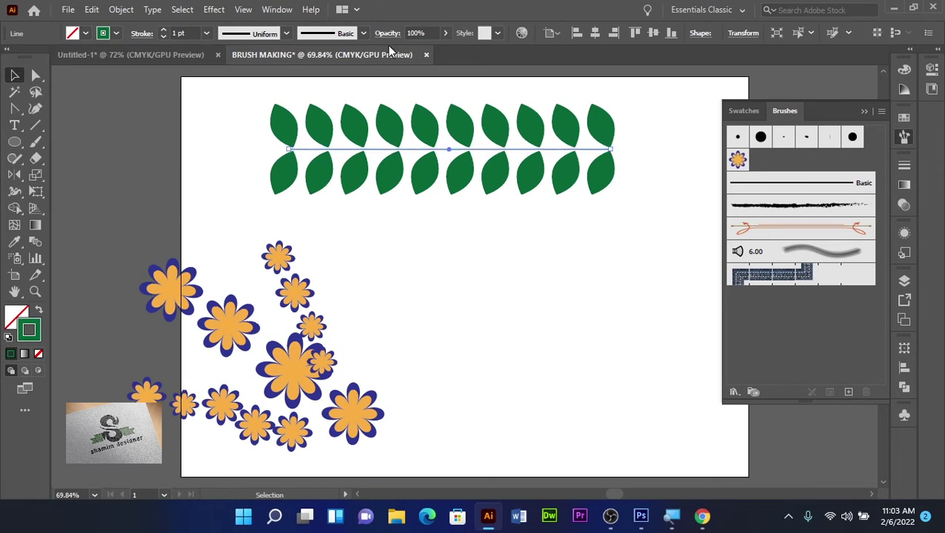
click(465, 288)
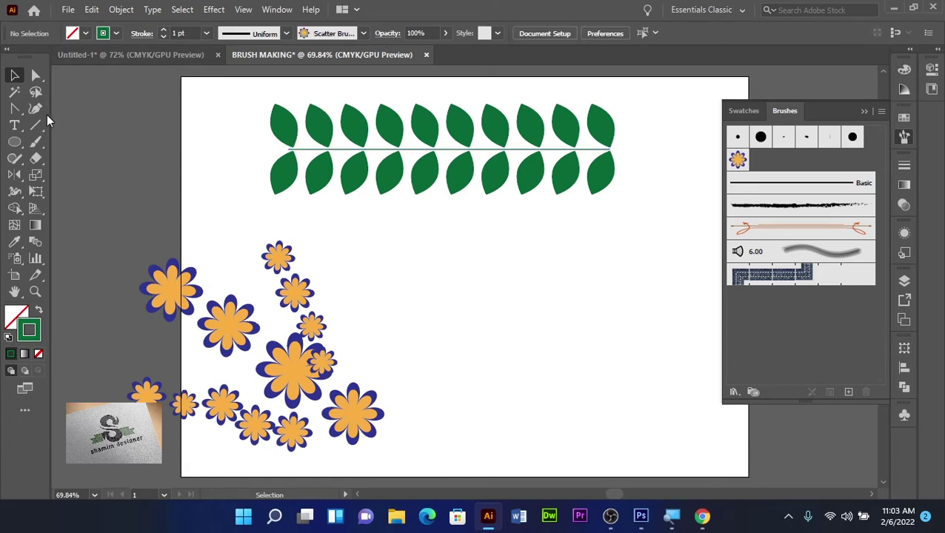
Draw a small upright ellipse and sharpen its top and bottom points into a leaf.
click(14, 141)
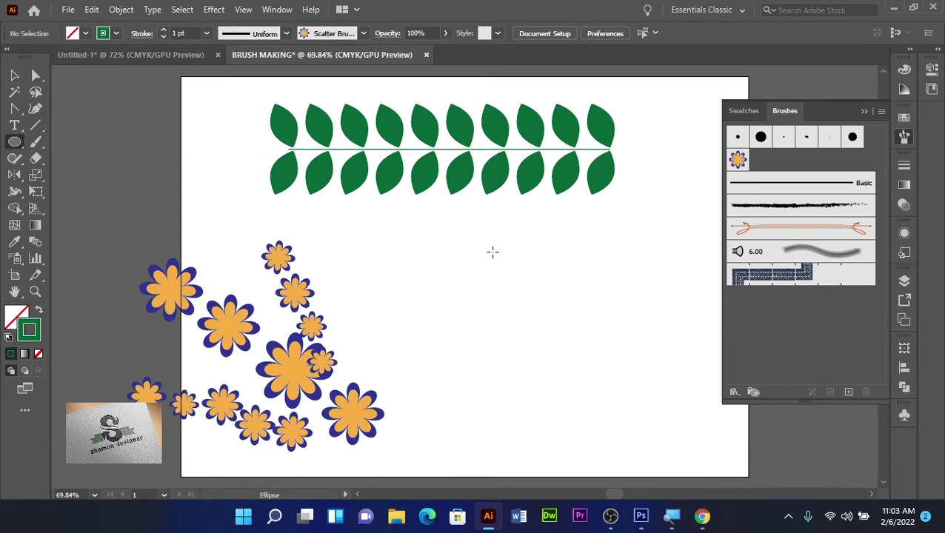
drag(492, 252, 520, 297)
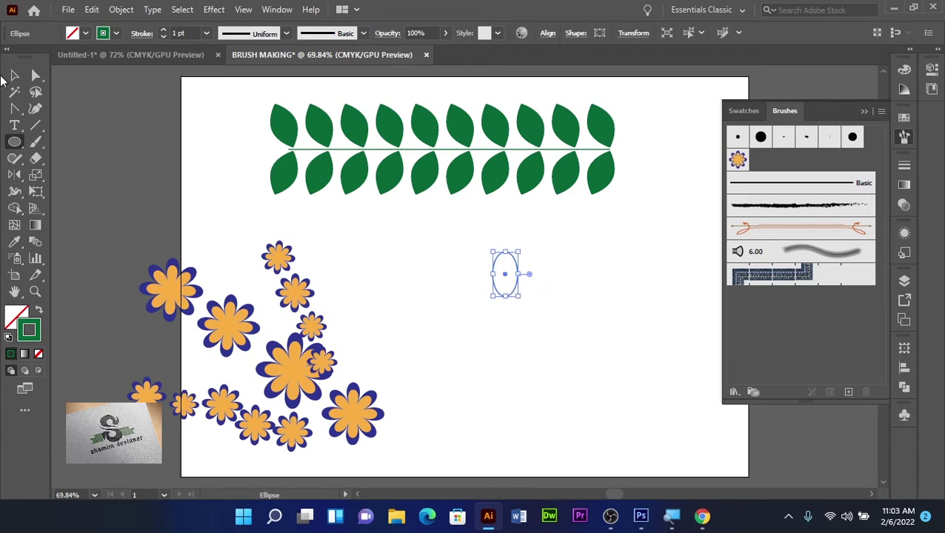
click(14, 108)
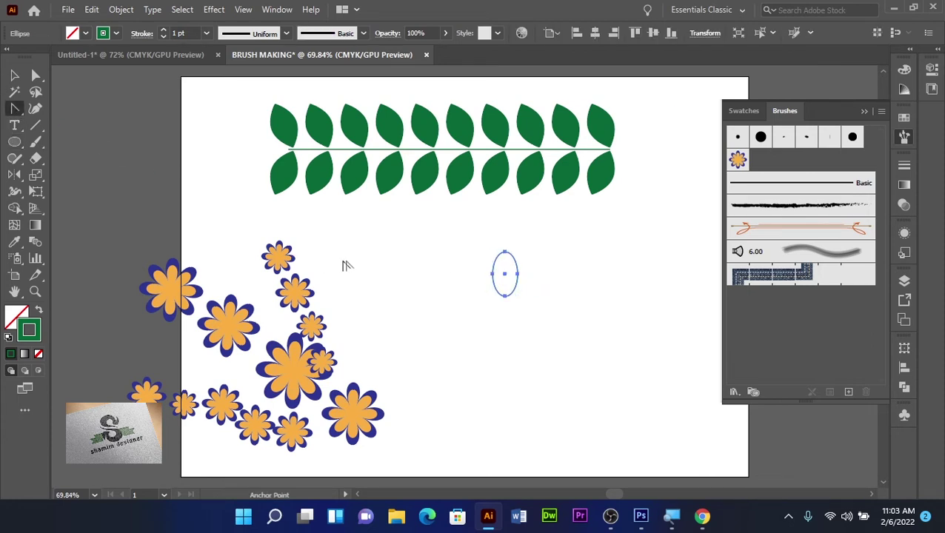
click(504, 252)
mouse_move(504, 296)
mouse_down()
mouse_move(505, 318)
mouse_move(505, 297)
mouse_up()
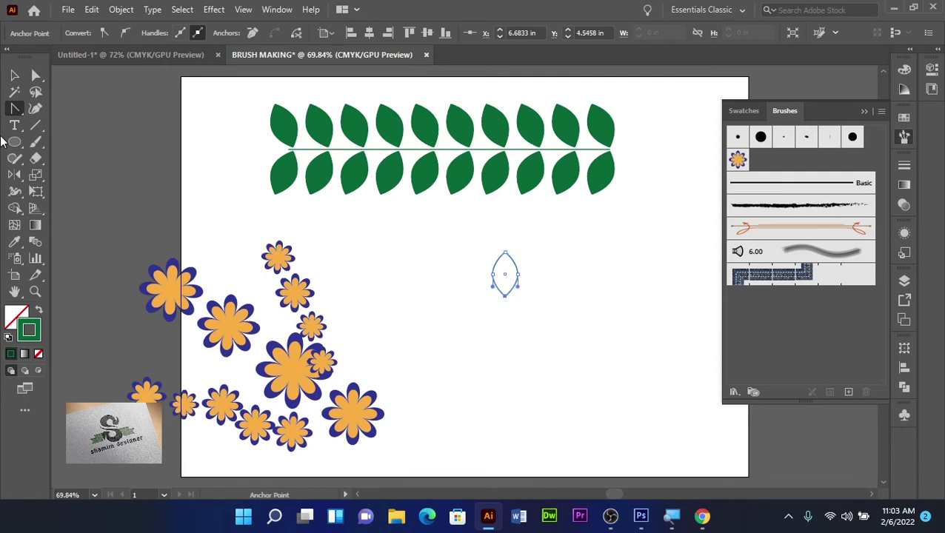
Fill the new leaf green, rotate it horizontal and place it at the stem's left end.
click(12, 77)
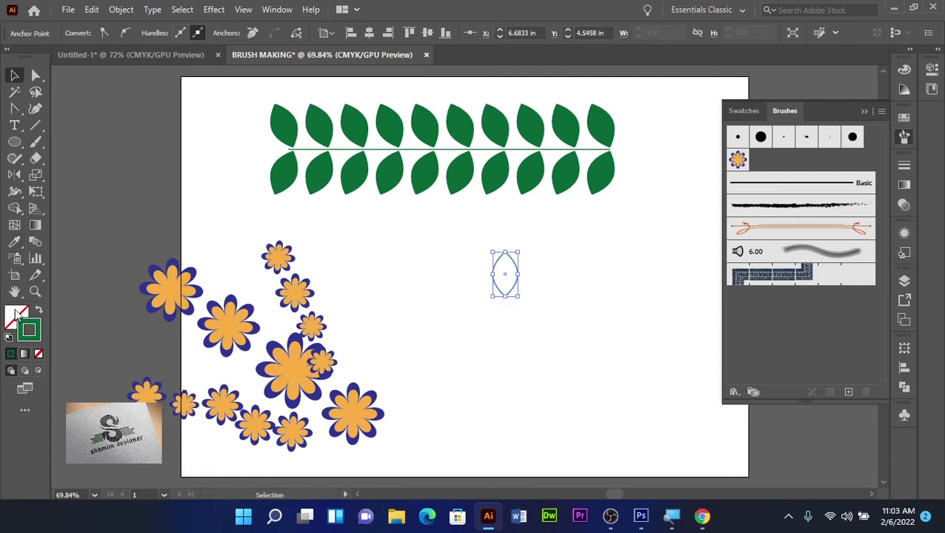
click(39, 309)
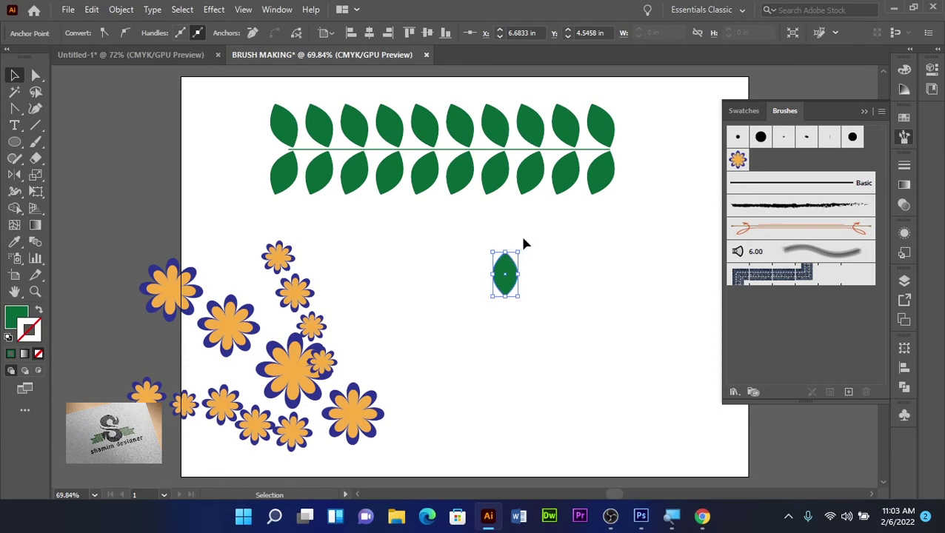
drag(524, 246, 460, 252)
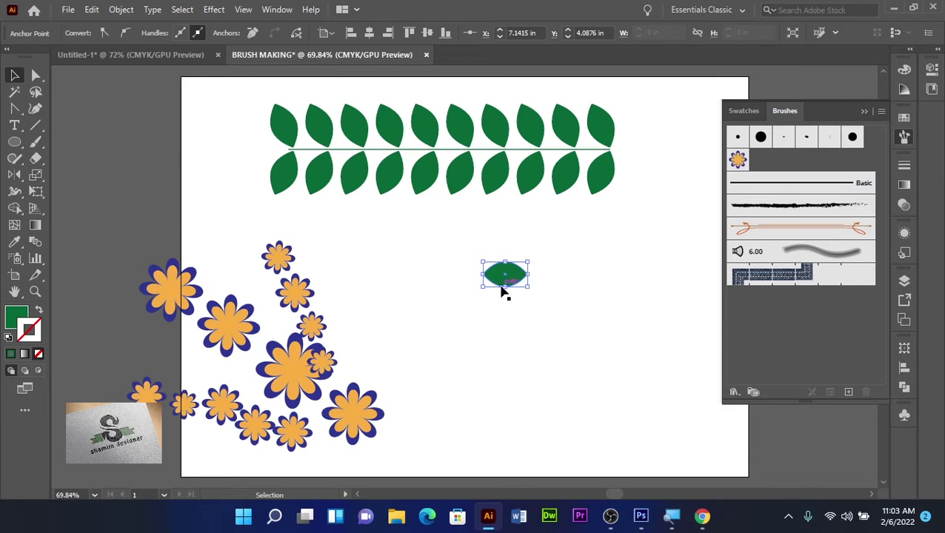
click(504, 281)
mouse_move(517, 264)
mouse_down()
mouse_move(259, 152)
mouse_move(275, 152)
mouse_up()
click(403, 232)
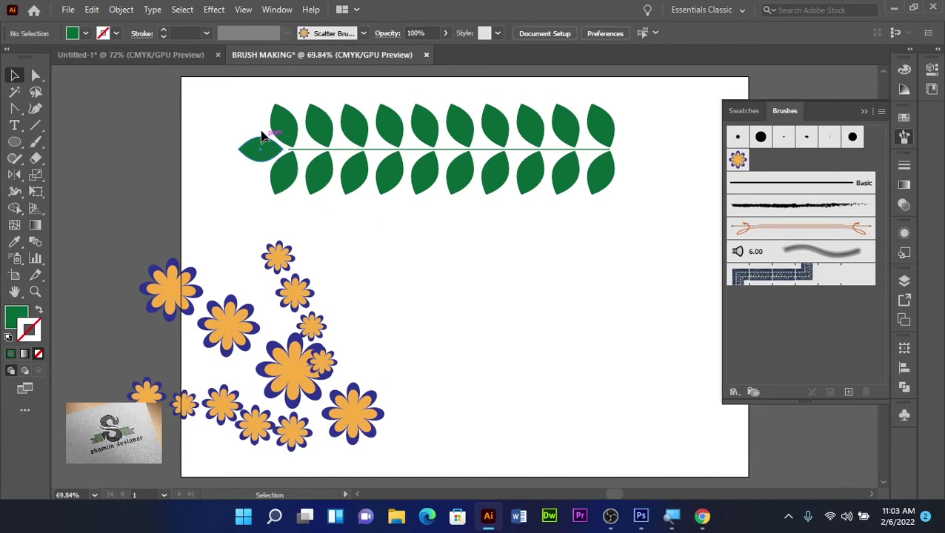
Drag the selected leaf branch into the Brushes panel as a new Art Brush.
drag(230, 104, 653, 207)
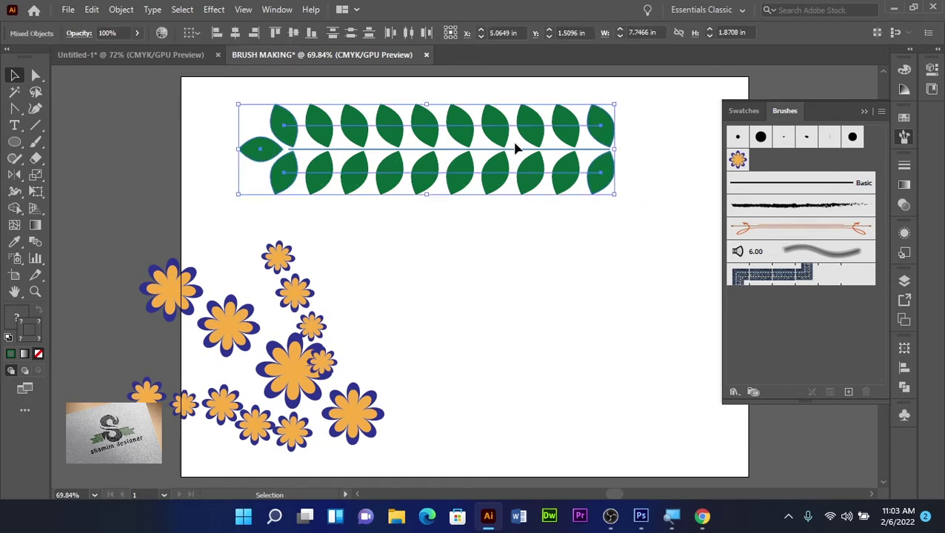
mouse_move(487, 135)
mouse_down()
mouse_move(767, 196)
mouse_move(796, 192)
mouse_up()
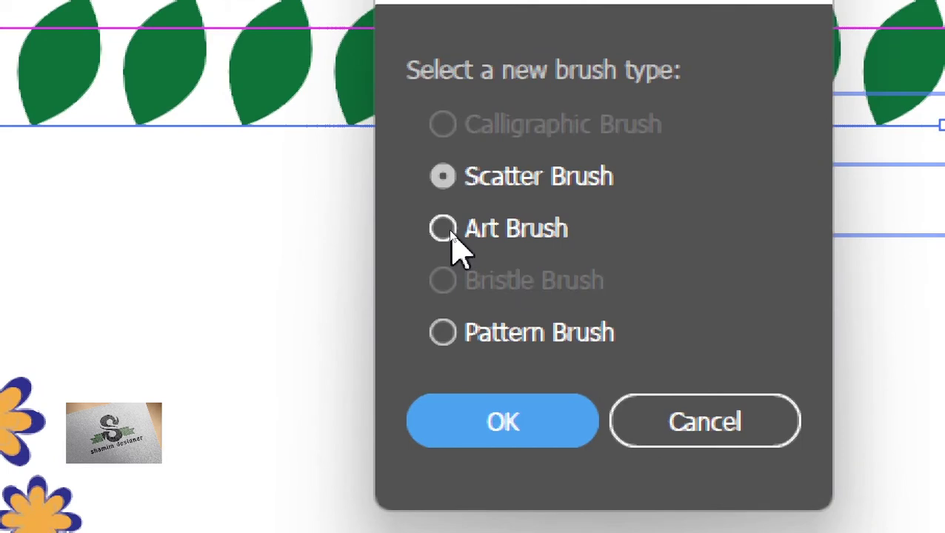
click(444, 229)
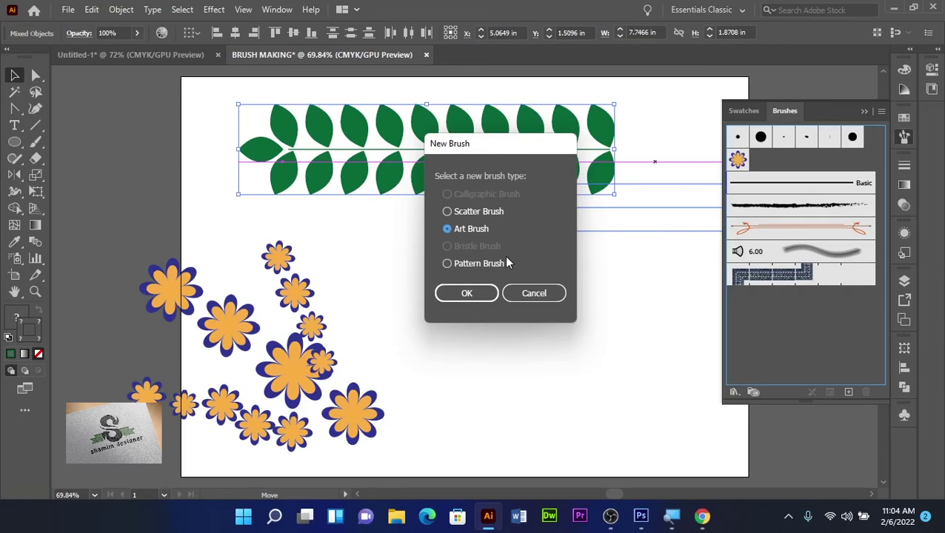
click(489, 293)
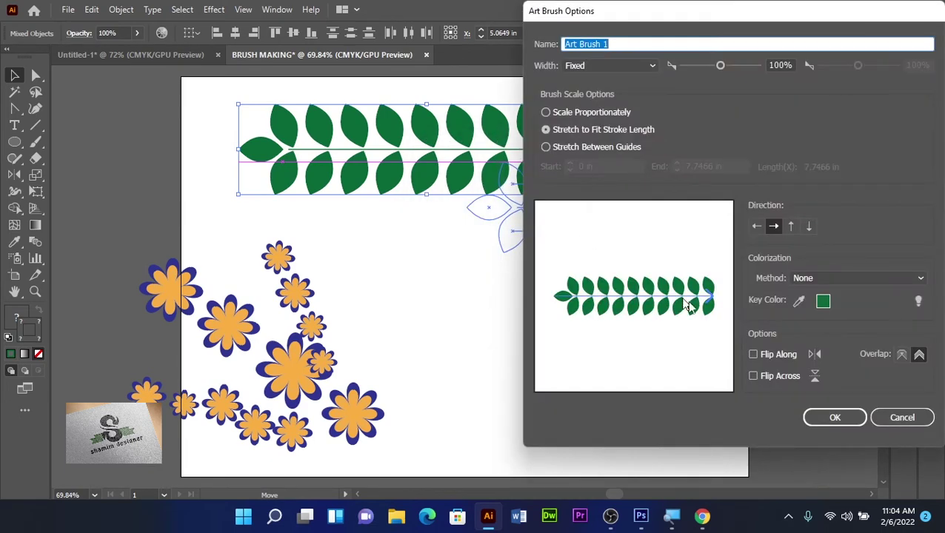
Set the art brush's colourization to Hue Shift with Flip Along enabled, and save it.
drag(855, 11, 639, 15)
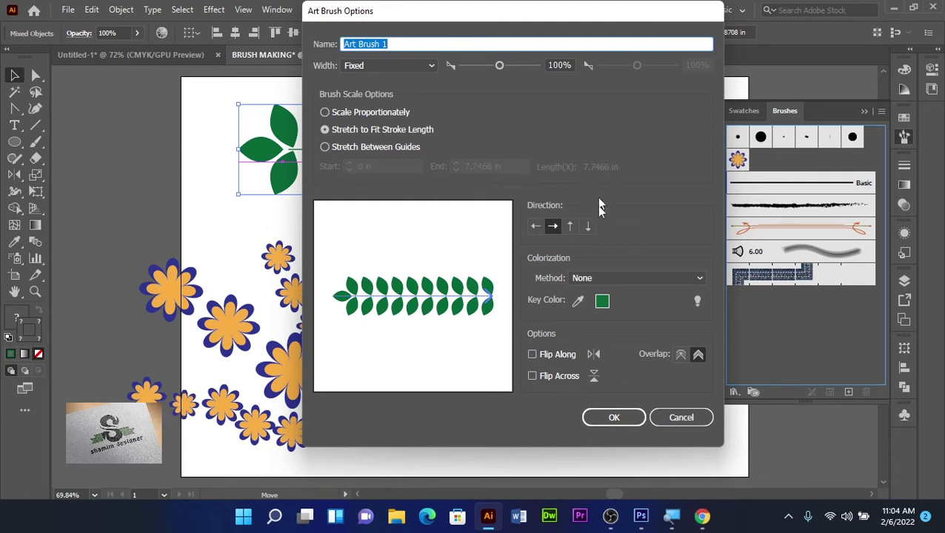
click(698, 278)
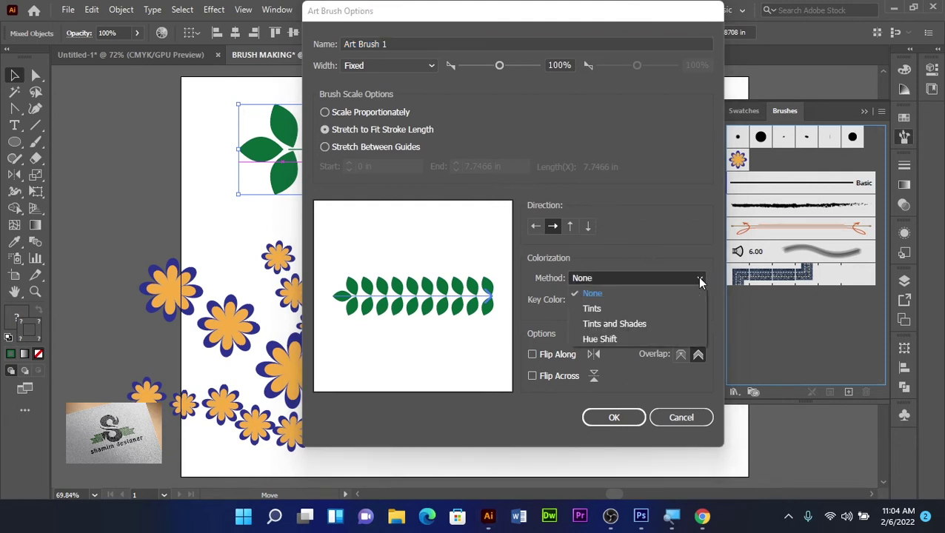
click(665, 340)
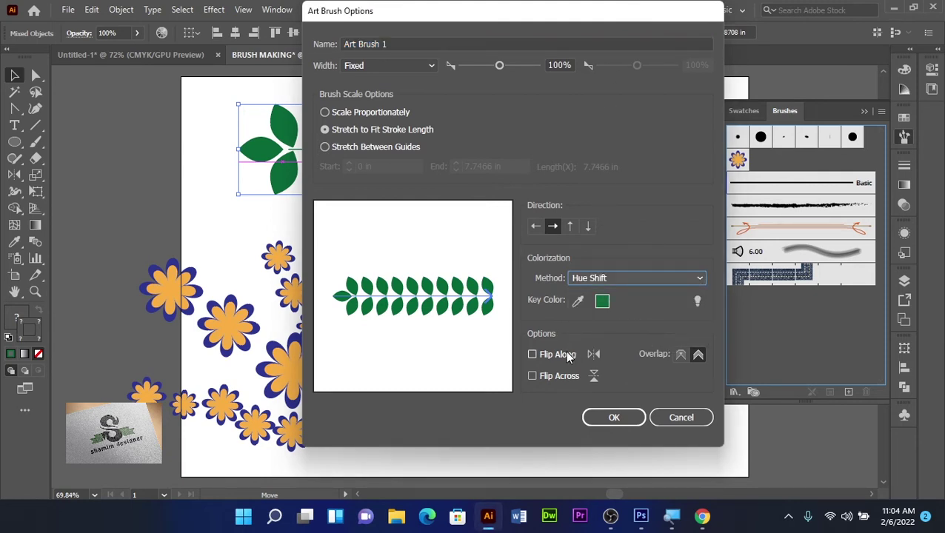
click(532, 354)
click(614, 417)
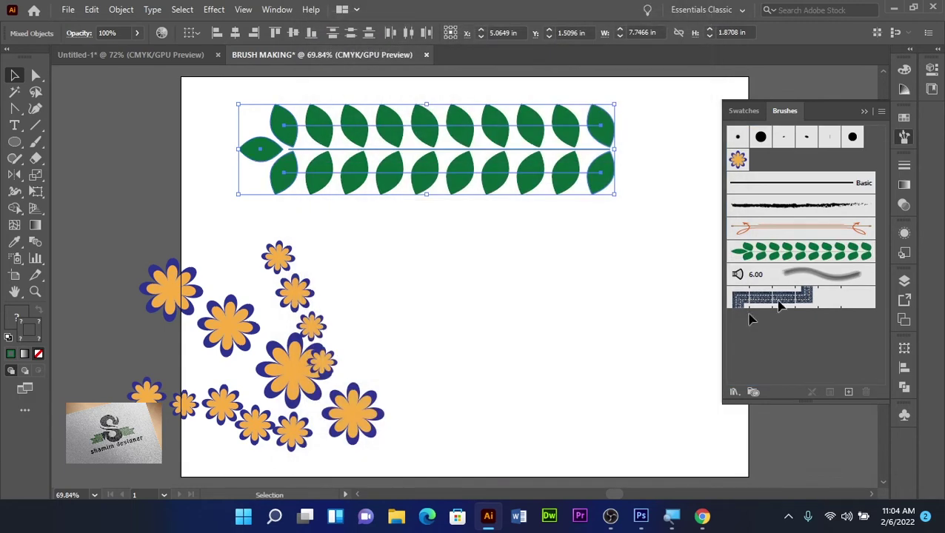
Delete the leaf branch artwork and draw a large circle with a green stroke and no fill.
key(Delete)
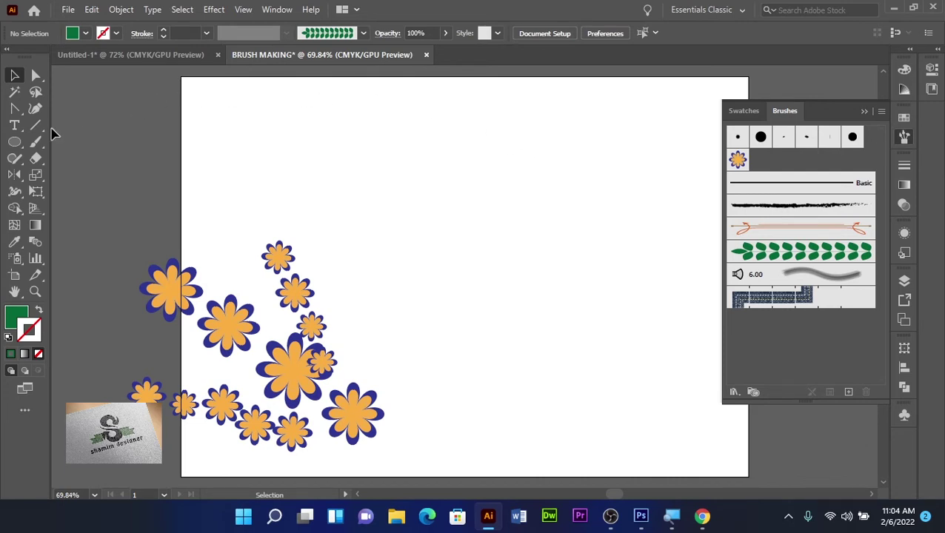
click(14, 141)
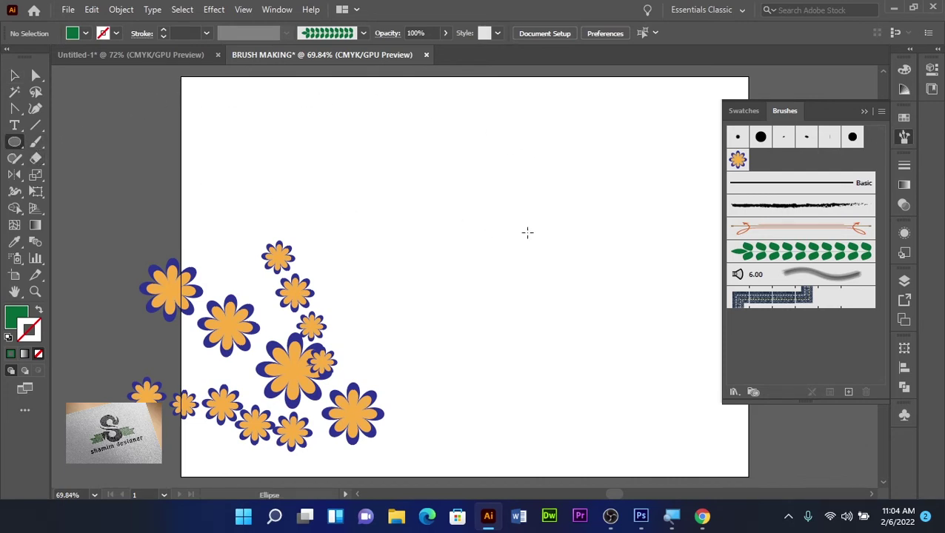
mouse_move(393, 130)
mouse_down()
mouse_move(567, 307)
mouse_move(596, 320)
mouse_up()
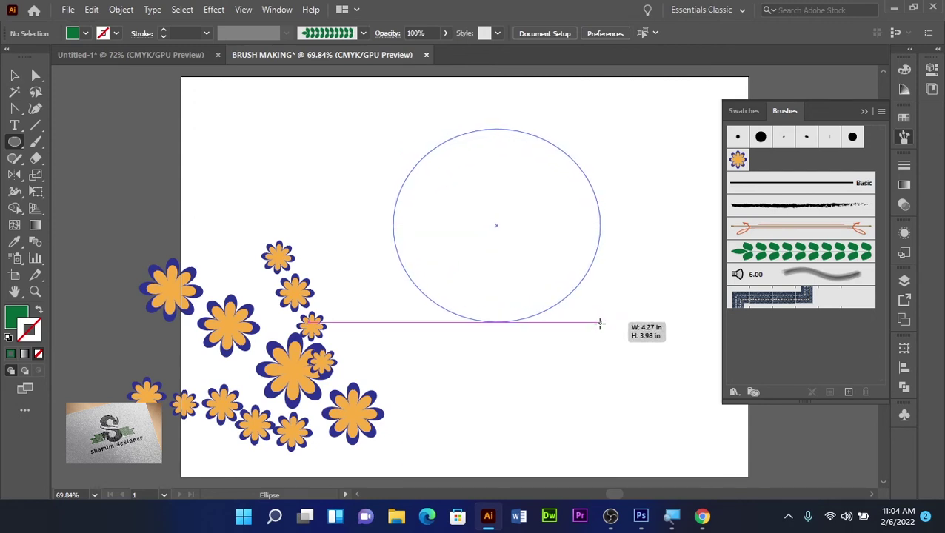
mouse_move(596, 320)
mouse_down()
mouse_move(500, 181)
mouse_move(581, 309)
mouse_up()
click(14, 75)
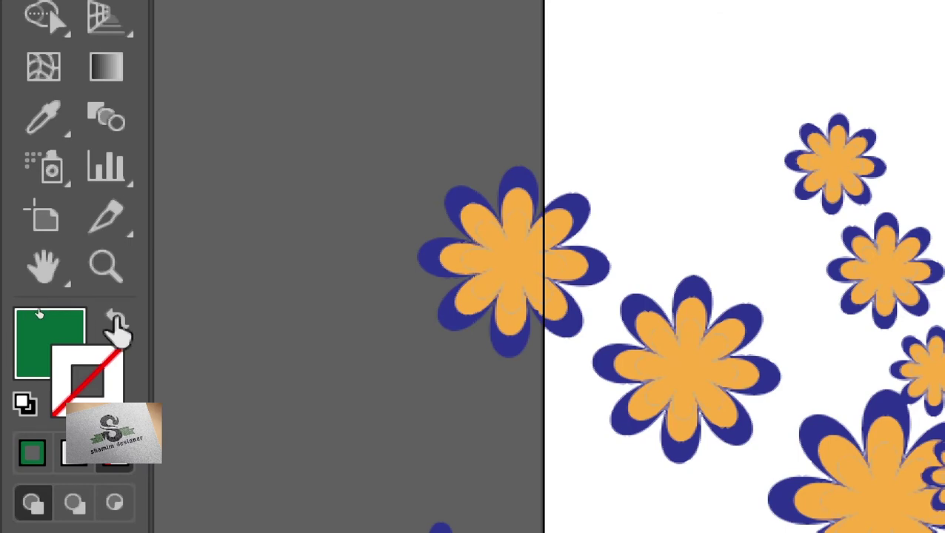
click(116, 326)
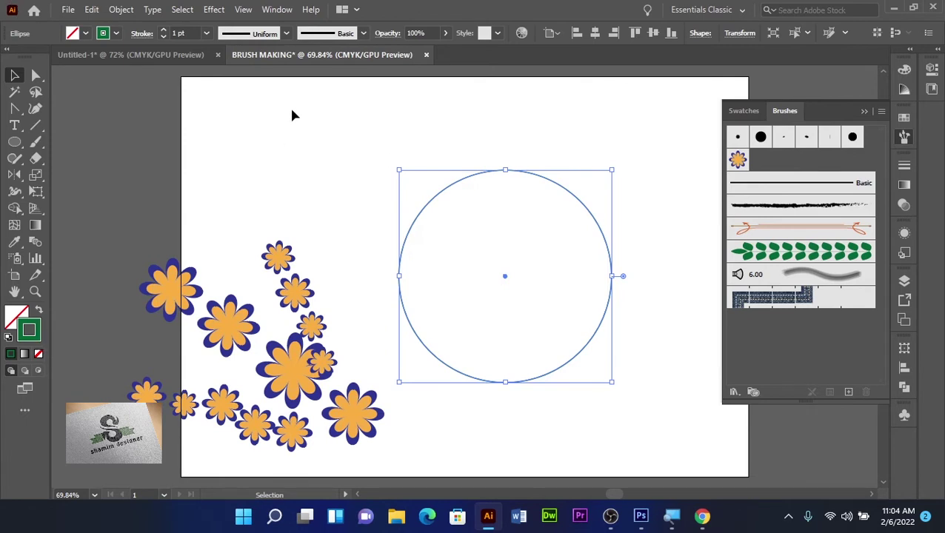
Cut the green circle at its two selected anchors into two half-circle paths, then select the left half.
click(35, 77)
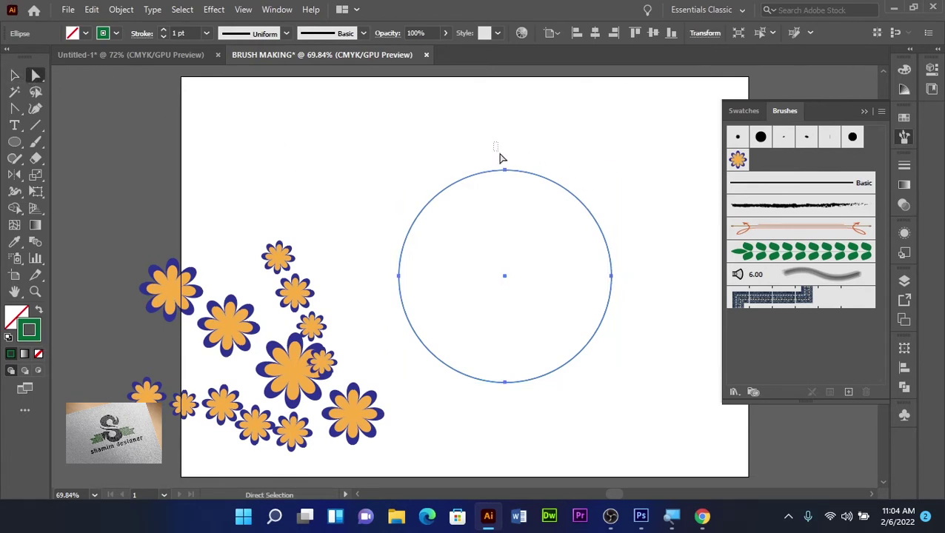
mouse_move(501, 158)
mouse_down()
mouse_move(515, 256)
mouse_move(517, 404)
mouse_up()
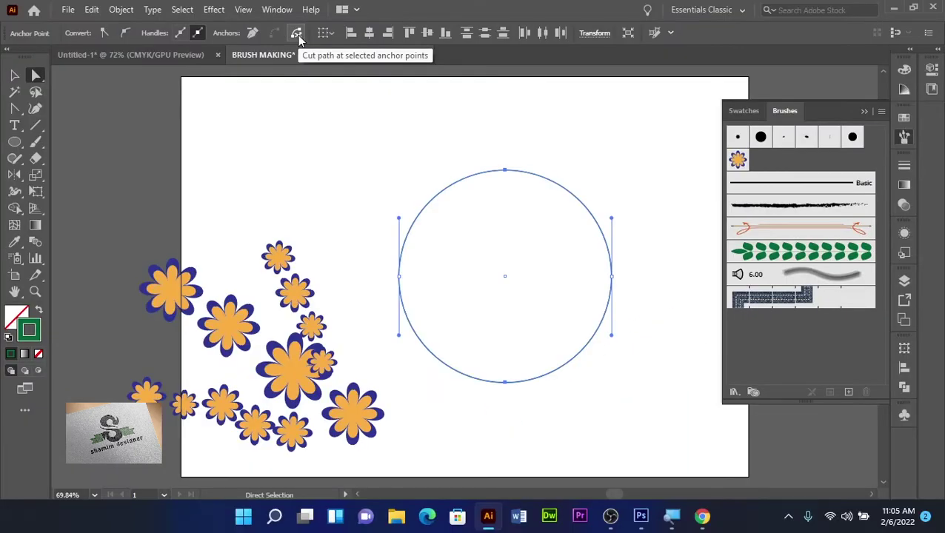
click(297, 35)
click(14, 75)
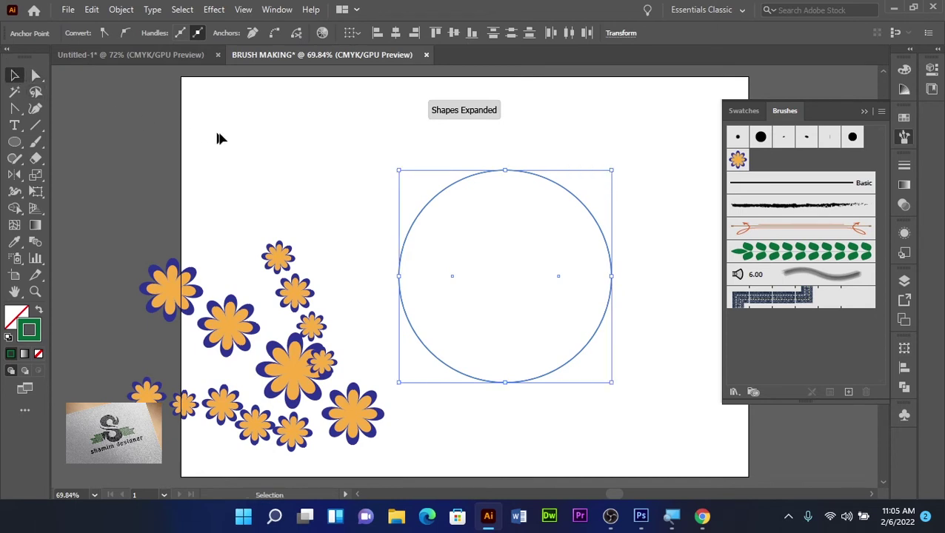
click(348, 161)
click(423, 210)
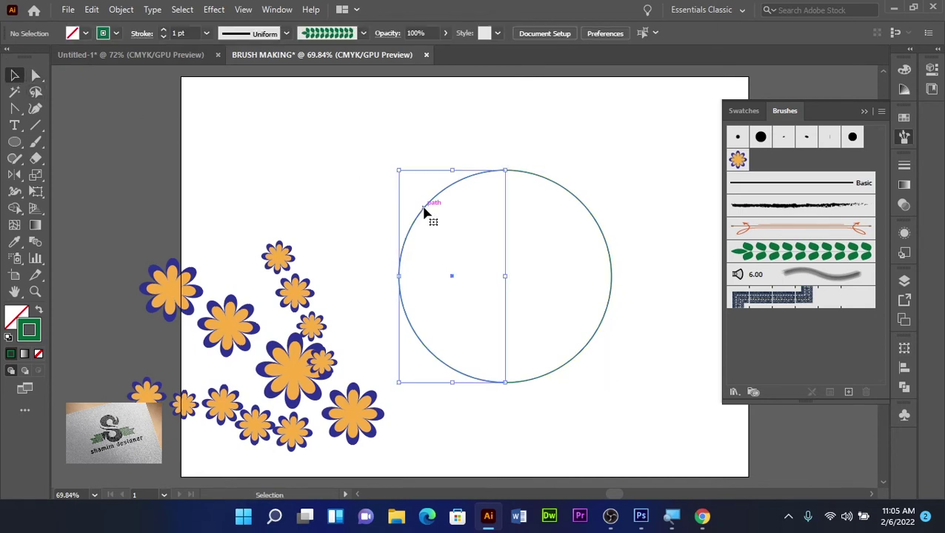
Apply Art Brush 1 to the left half-circle with a 0.75 pt stroke weight.
click(809, 254)
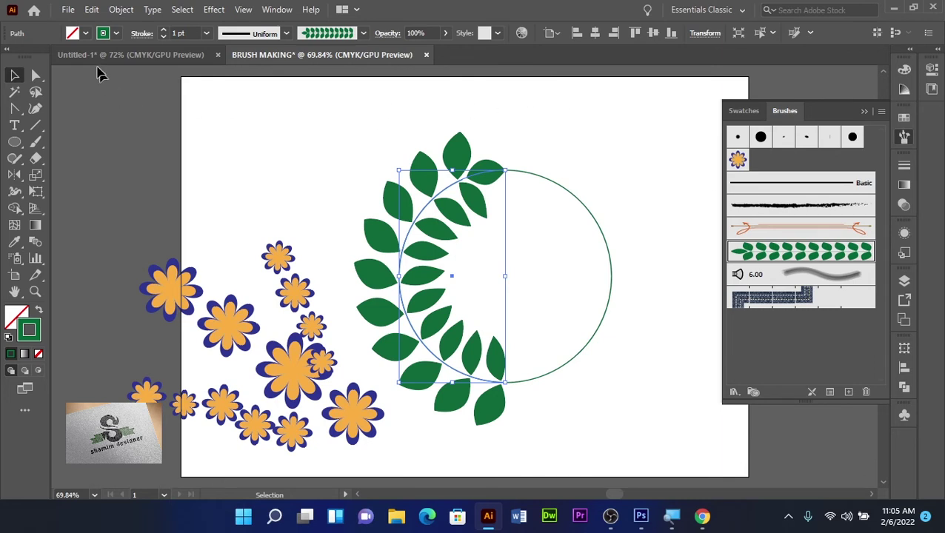
click(207, 36)
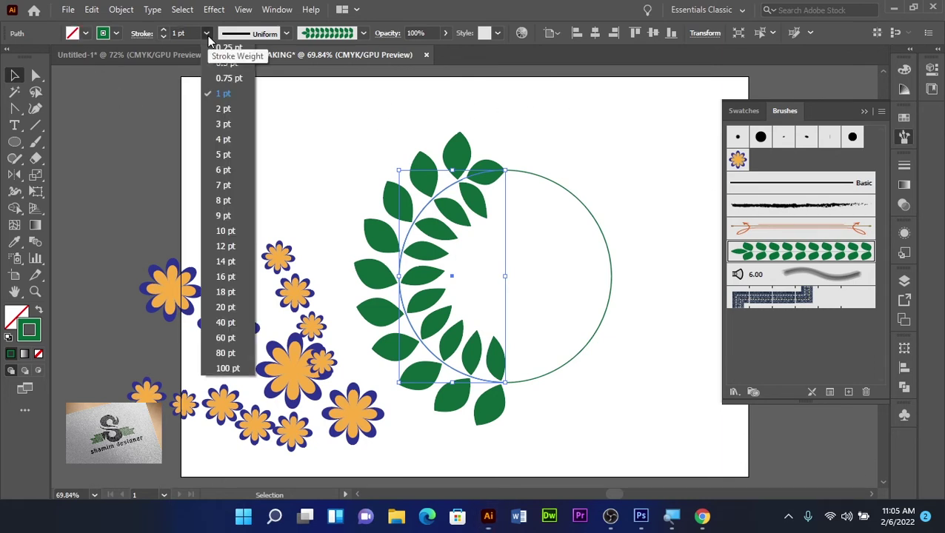
click(226, 78)
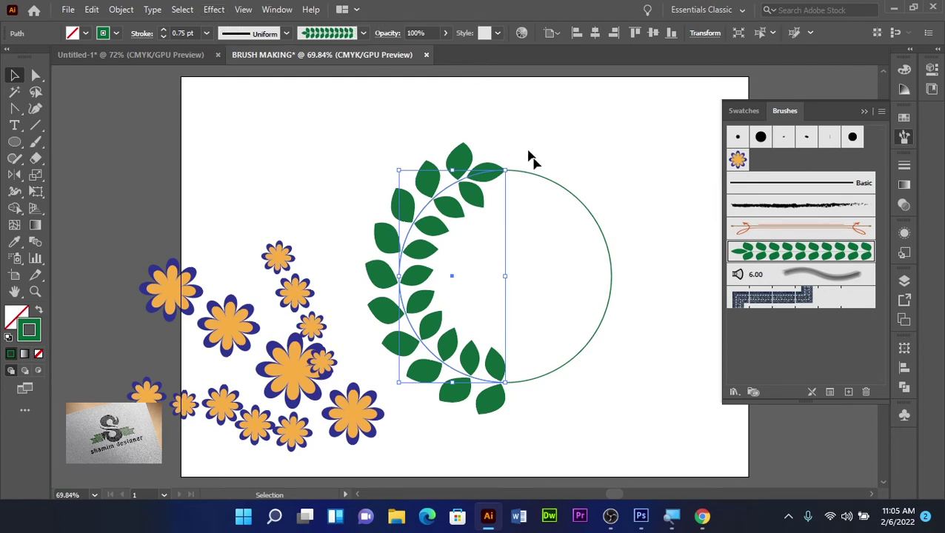
Select the right half-circle and duplicate Art Brush 1 as Art Brush 1 copy.
click(605, 250)
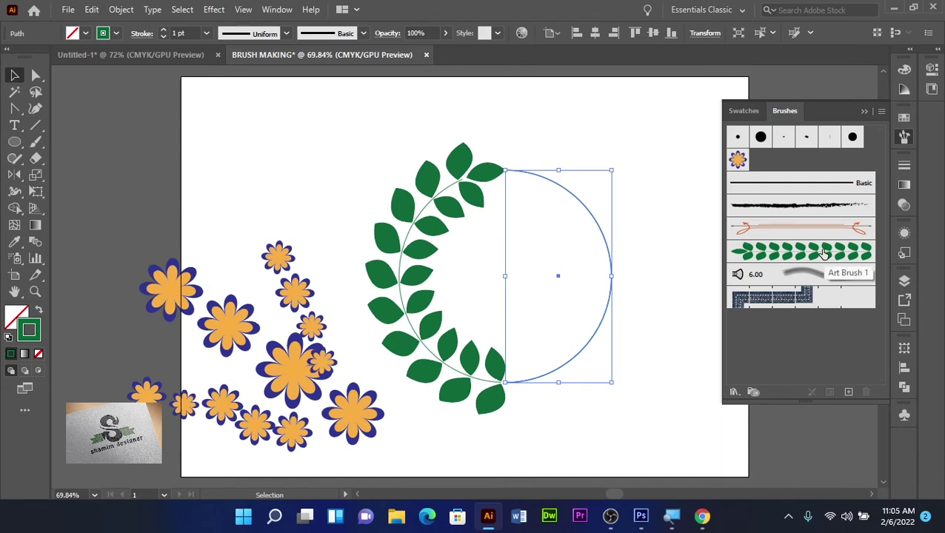
drag(824, 253, 850, 393)
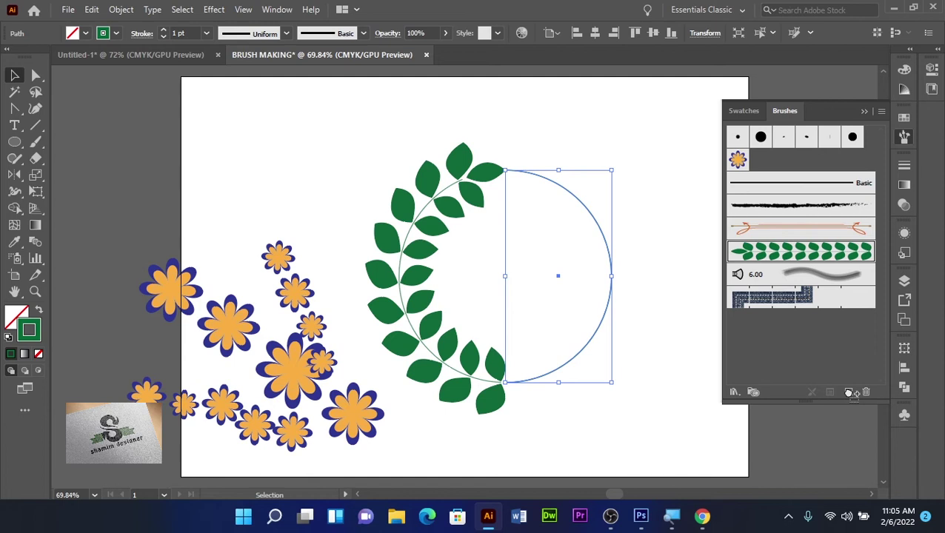
drag(853, 393, 851, 393)
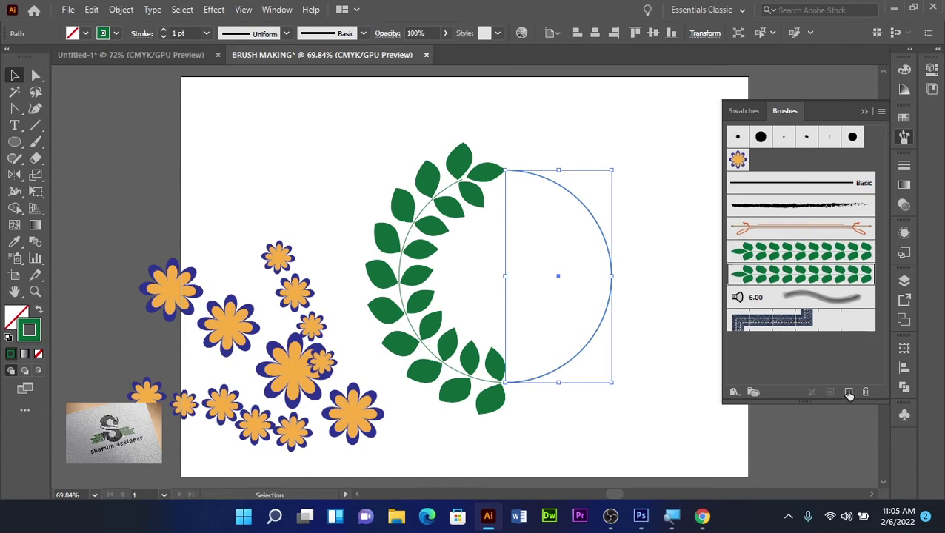
Apply Art Brush 1 copy to the right half, switched from Flip Along to Flip Across, updating existing strokes.
click(816, 276)
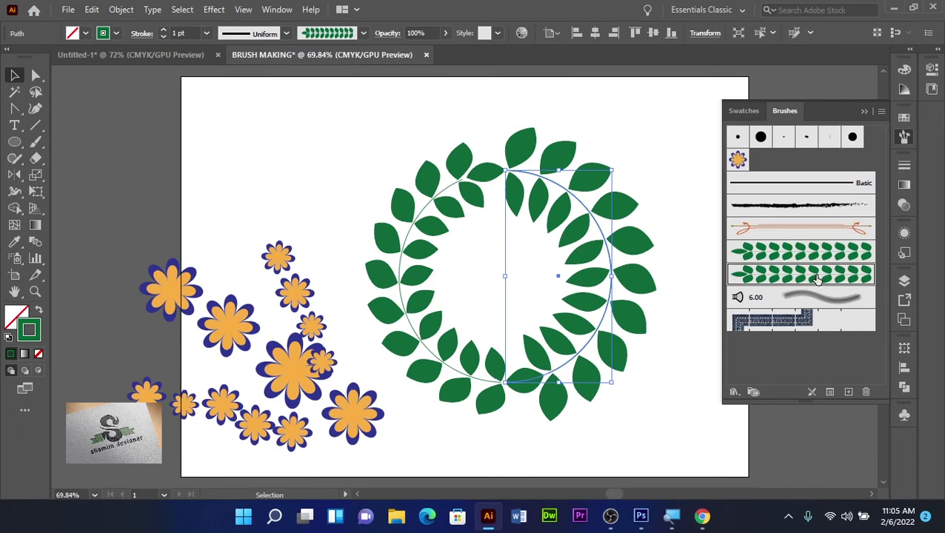
double_click(818, 277)
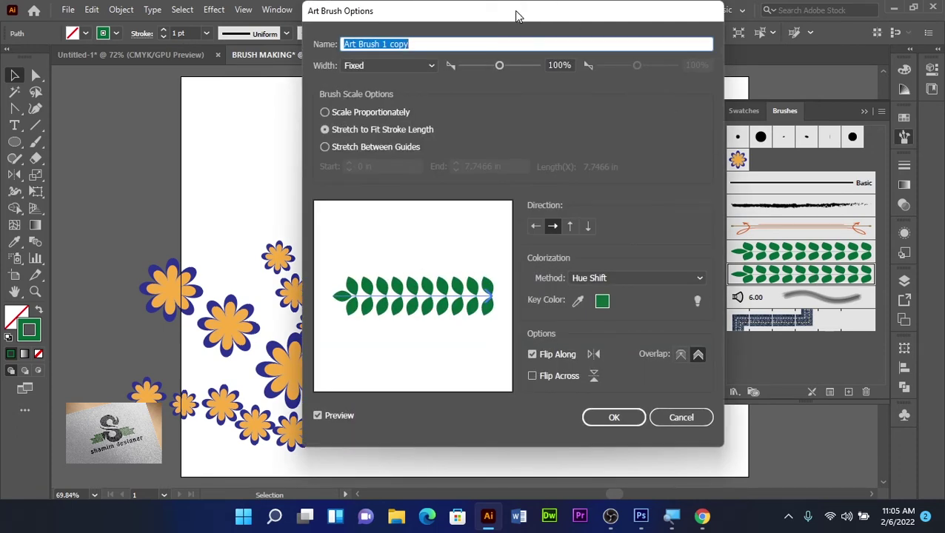
mouse_move(517, 10)
mouse_down()
mouse_move(256, 6)
mouse_move(232, 15)
mouse_up()
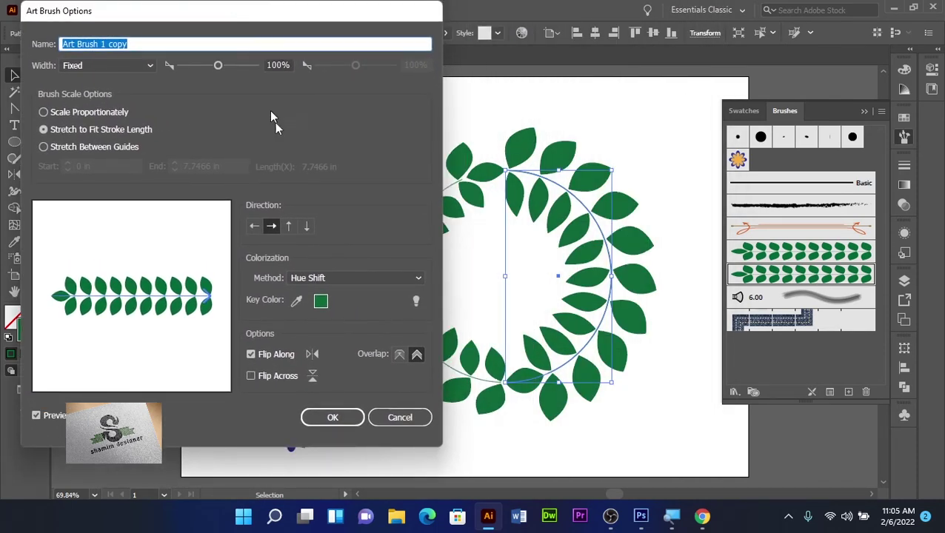
click(256, 378)
click(250, 355)
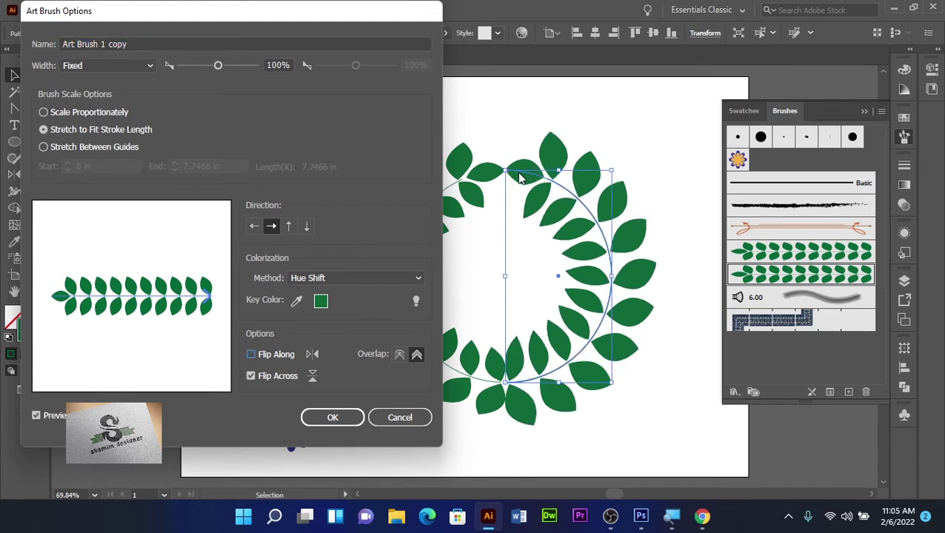
click(346, 417)
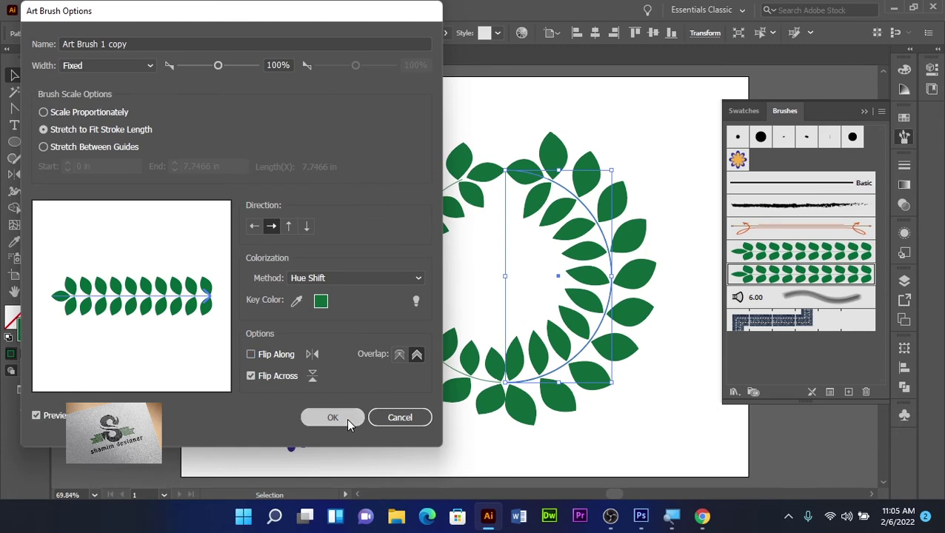
click(214, 251)
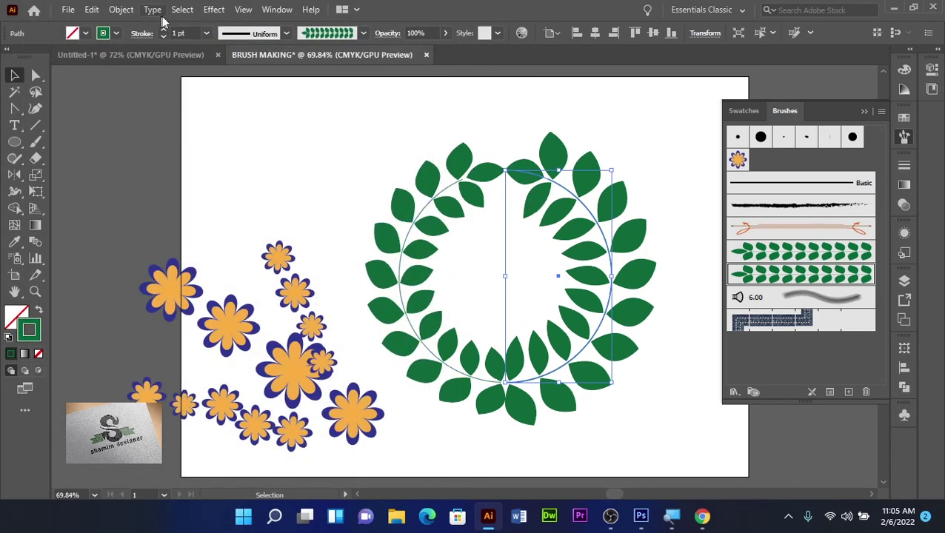
click(208, 34)
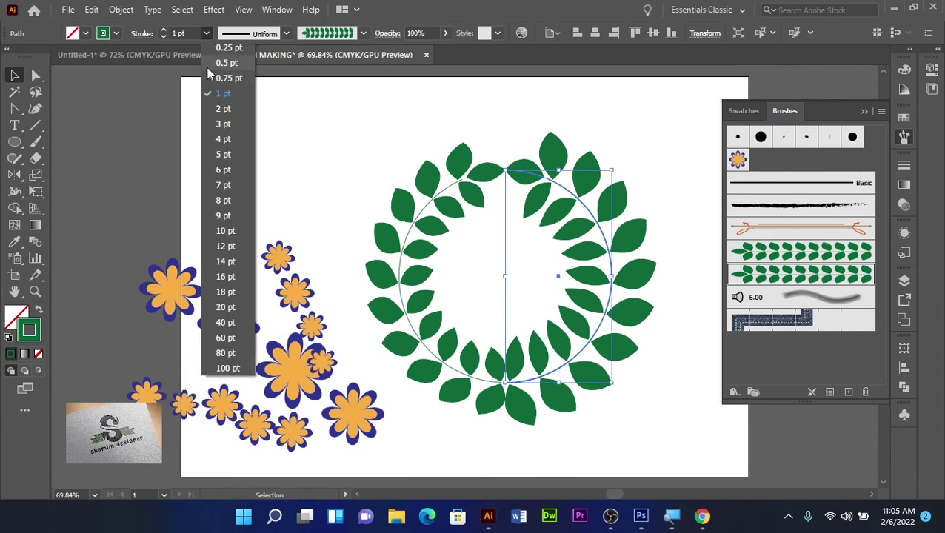
click(222, 63)
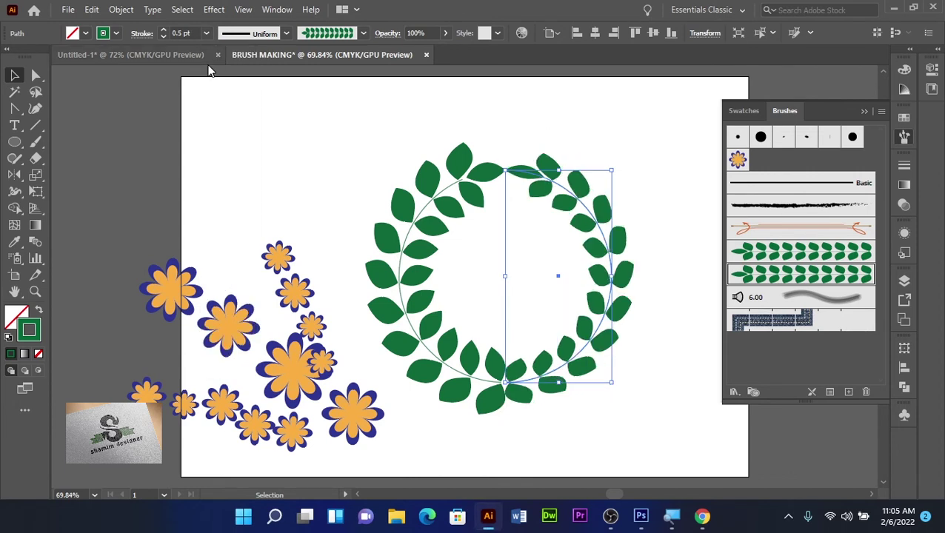
click(463, 180)
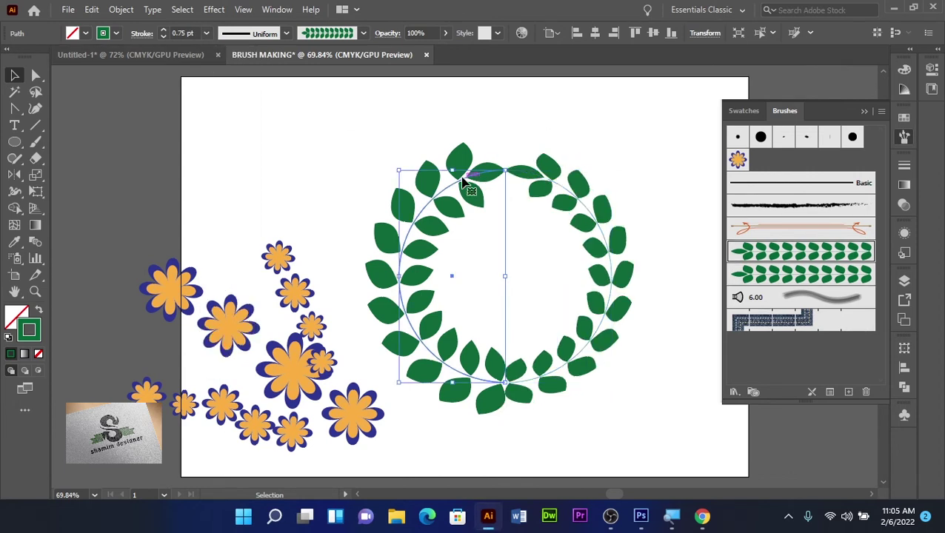
click(207, 33)
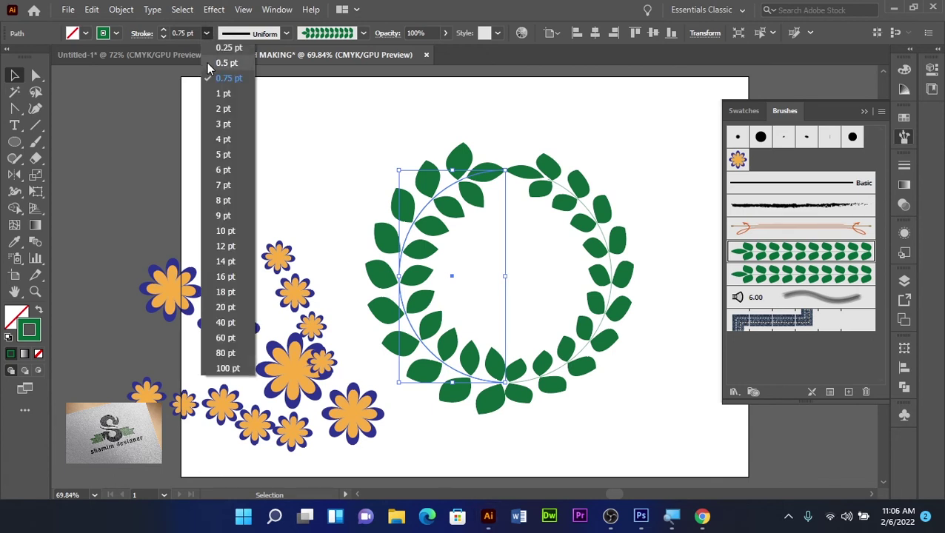
click(222, 63)
click(292, 130)
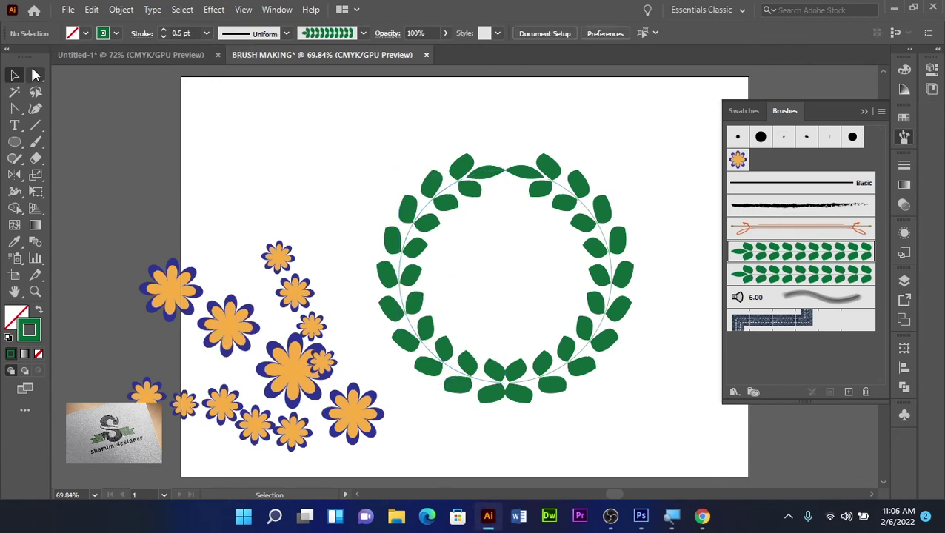
click(36, 75)
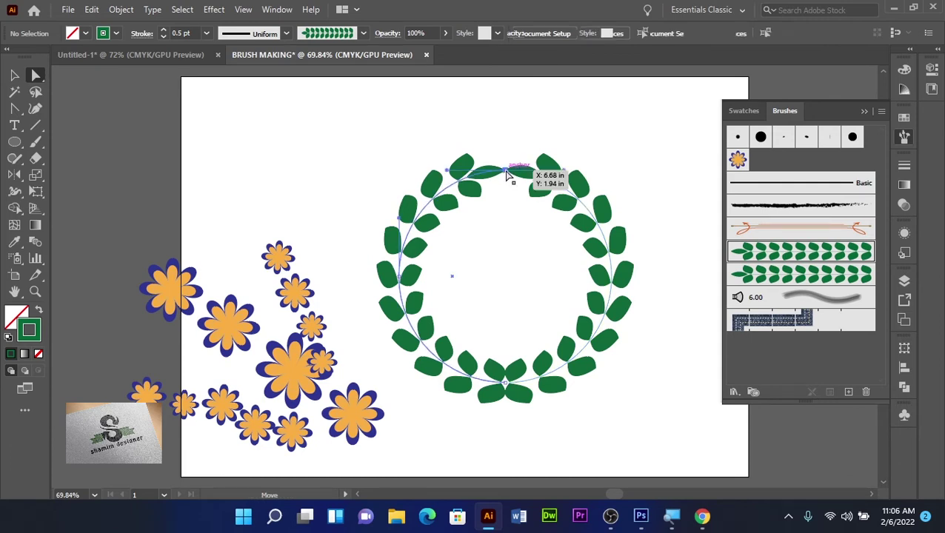
Delete the wreath's upper-left section at its top anchor.
click(506, 173)
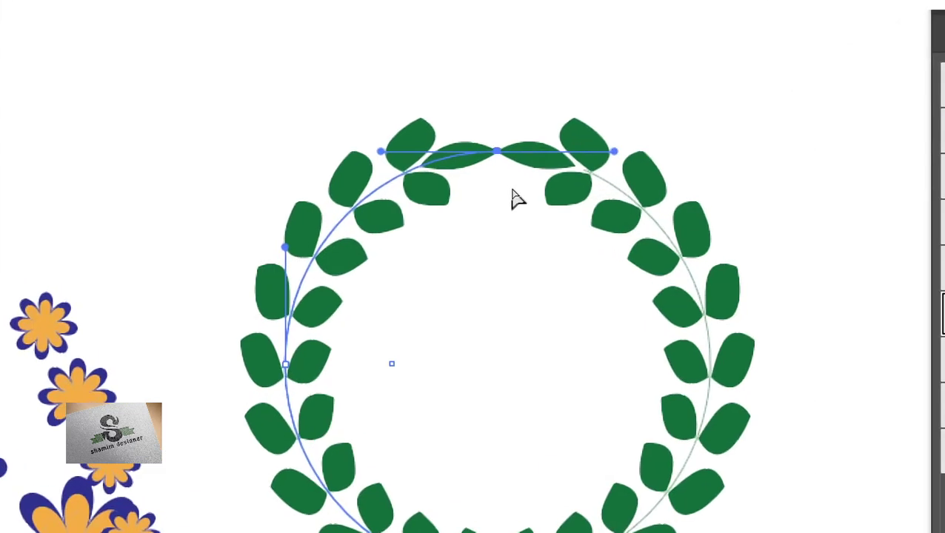
key(p)
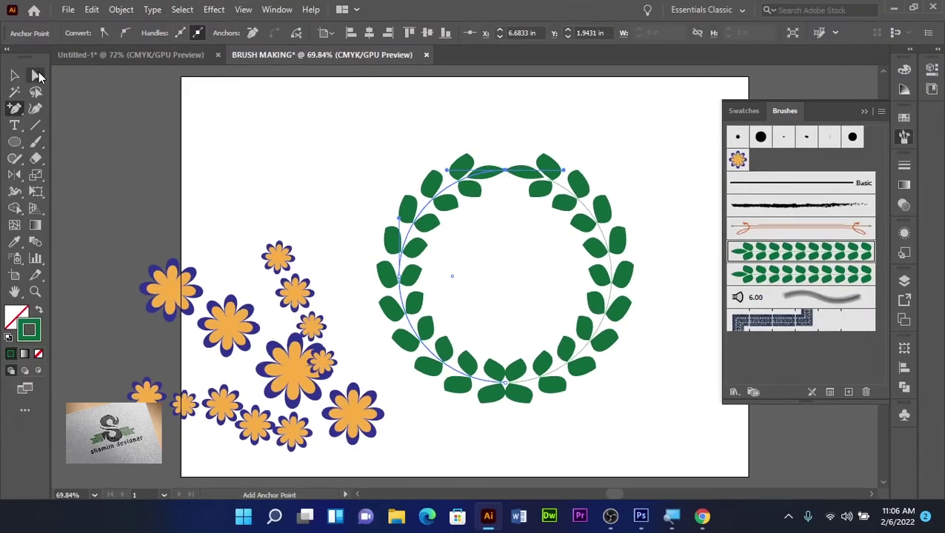
click(38, 76)
click(443, 112)
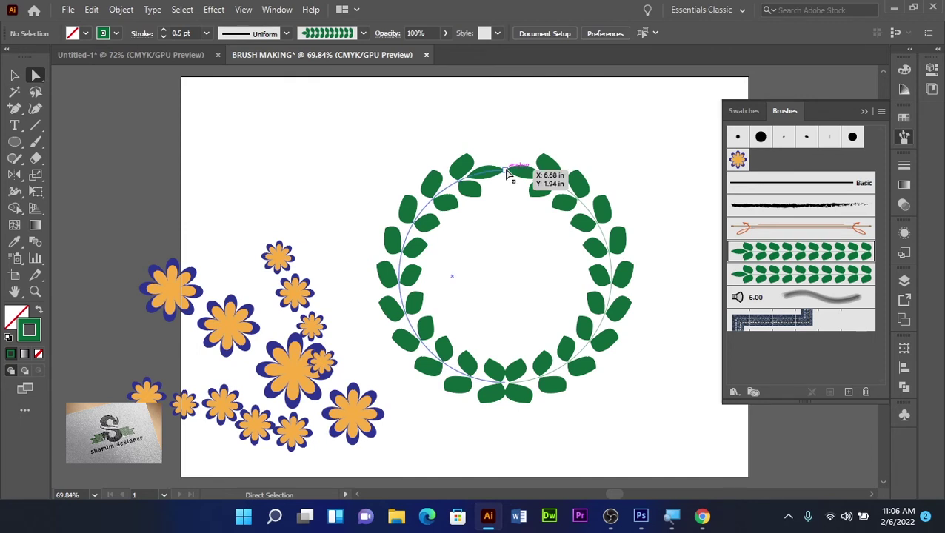
click(506, 173)
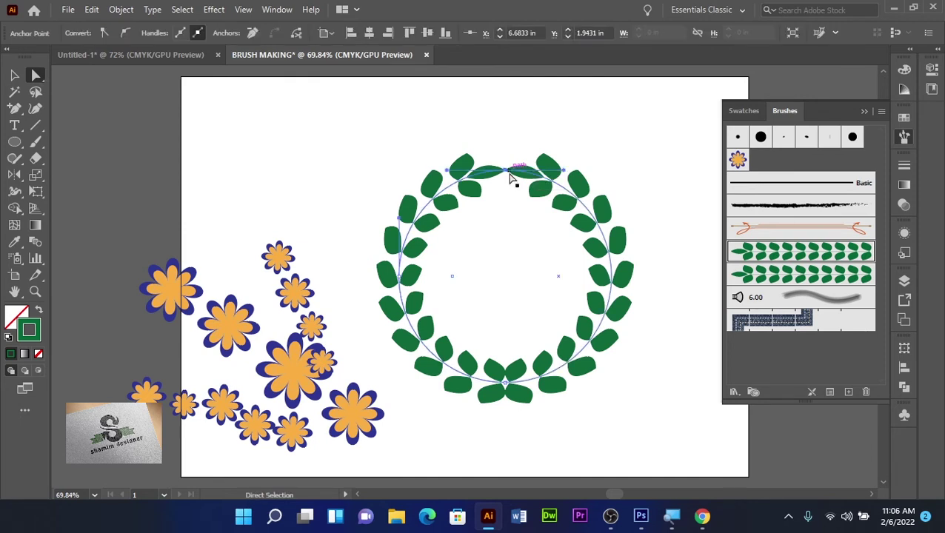
key(Delete)
Delete the upper-right section too, leaving a U-shaped arc, and reset fill and stroke to defaults.
click(507, 173)
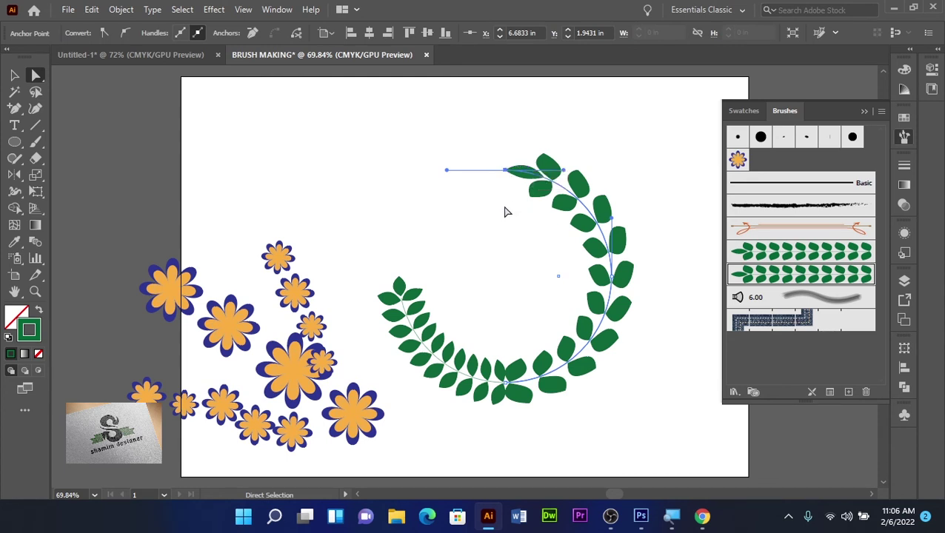
key(Delete)
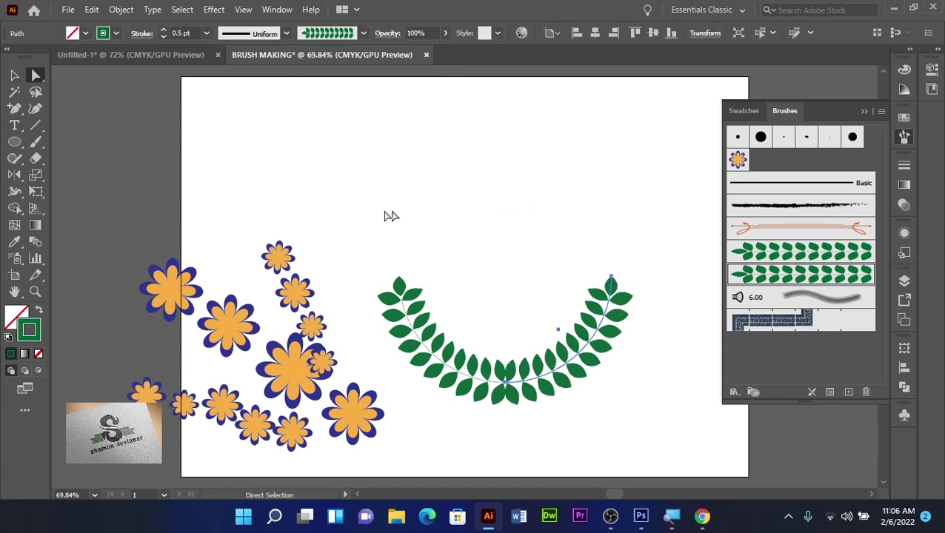
click(14, 75)
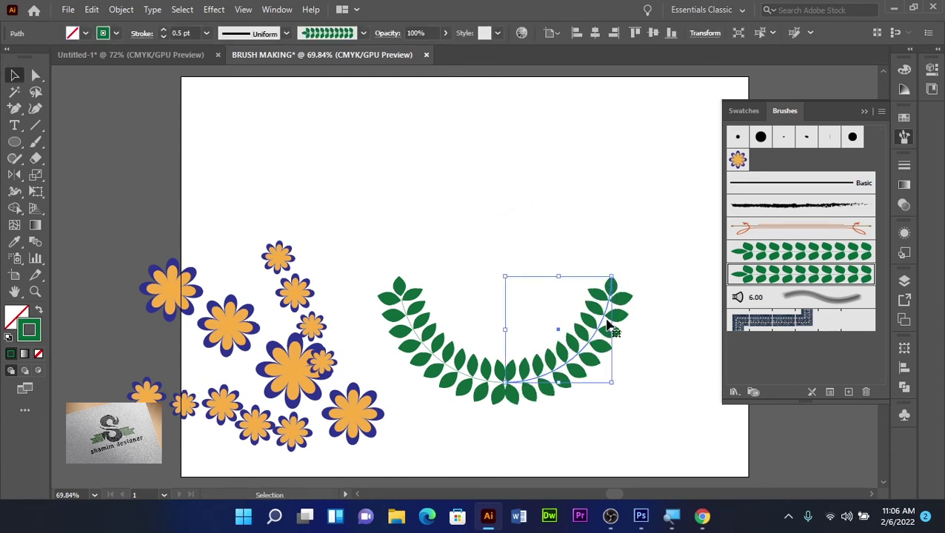
click(539, 232)
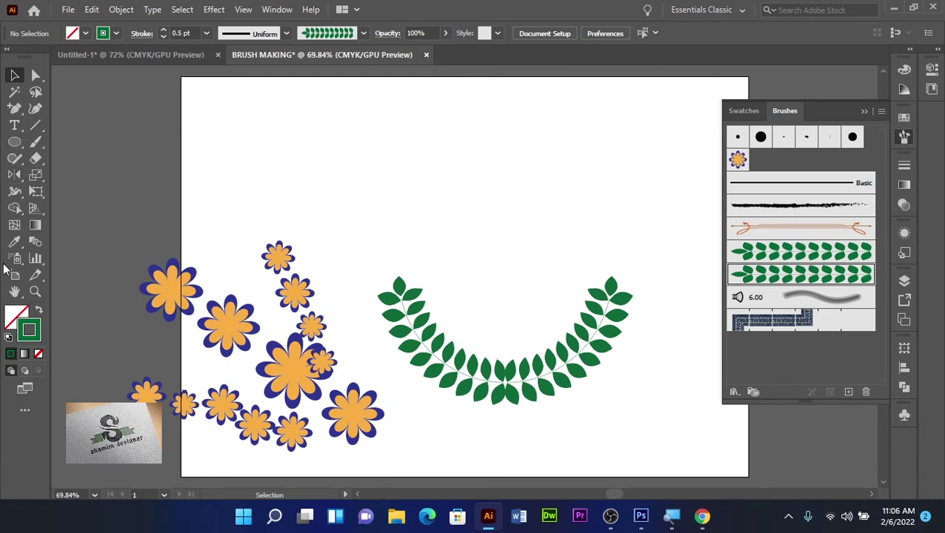
click(8, 338)
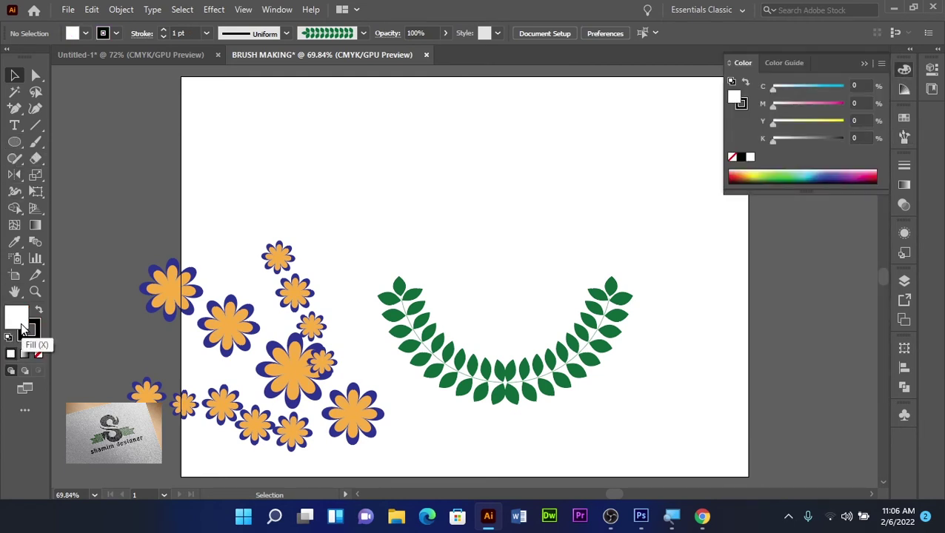
Draw a square with the Rectangle tool above the leaf arc.
click(14, 143)
drag(14, 143, 66, 144)
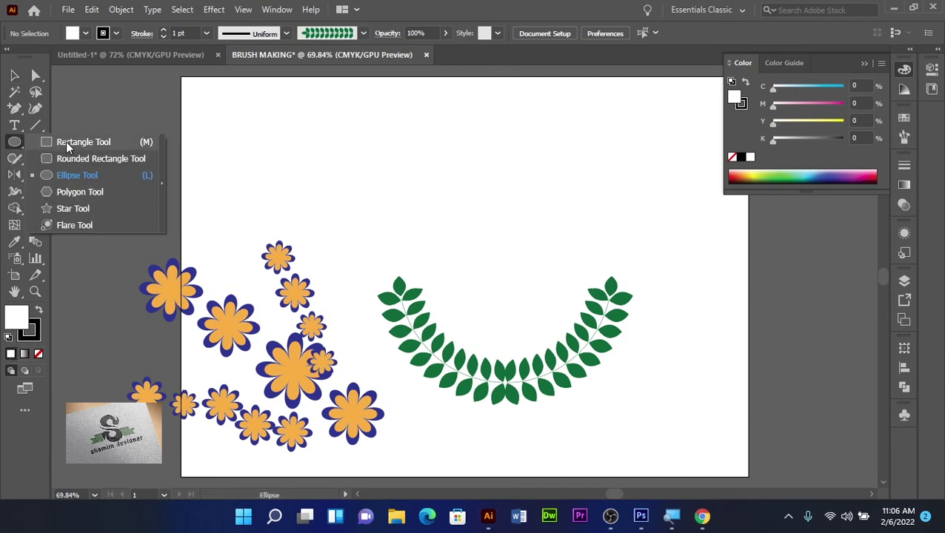
click(67, 141)
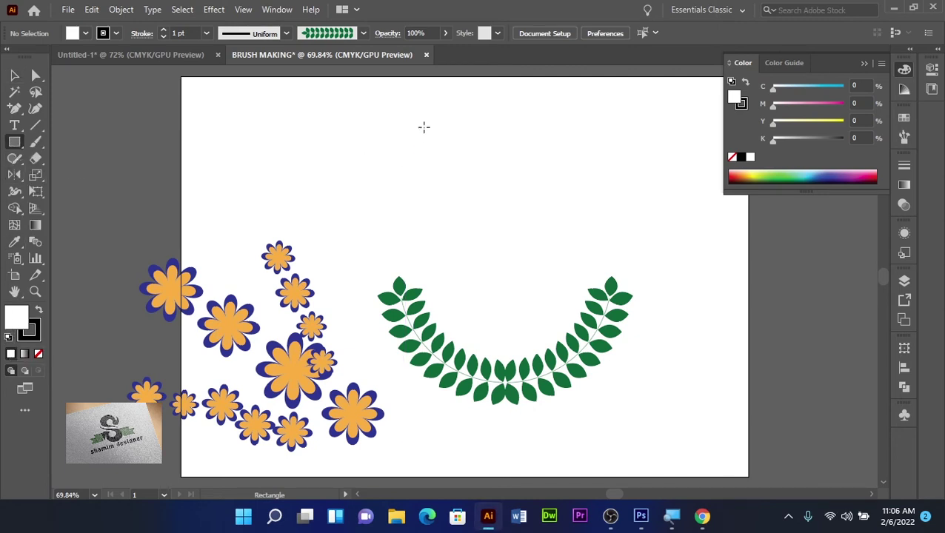
drag(424, 128, 498, 201)
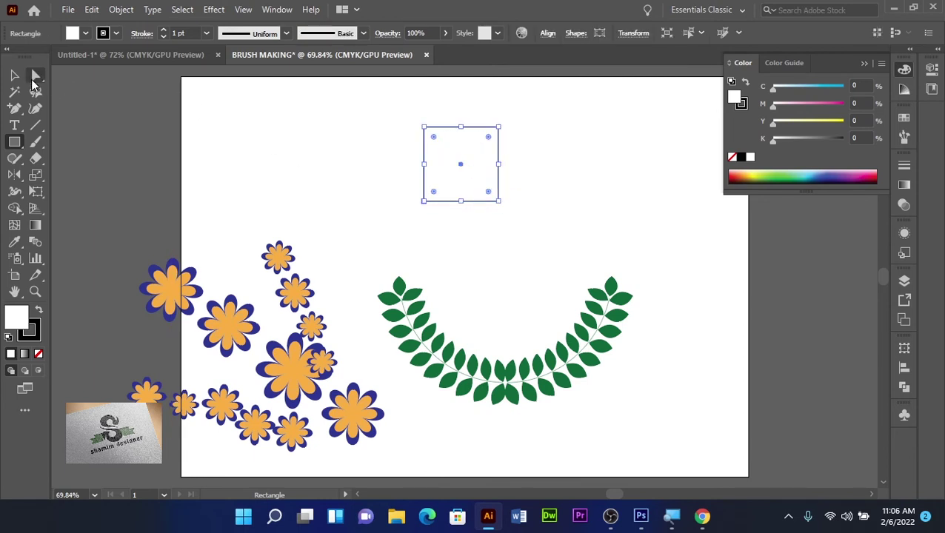
Bend the square's top and bottom edges into upward curves with the Anchor Point tool.
click(14, 109)
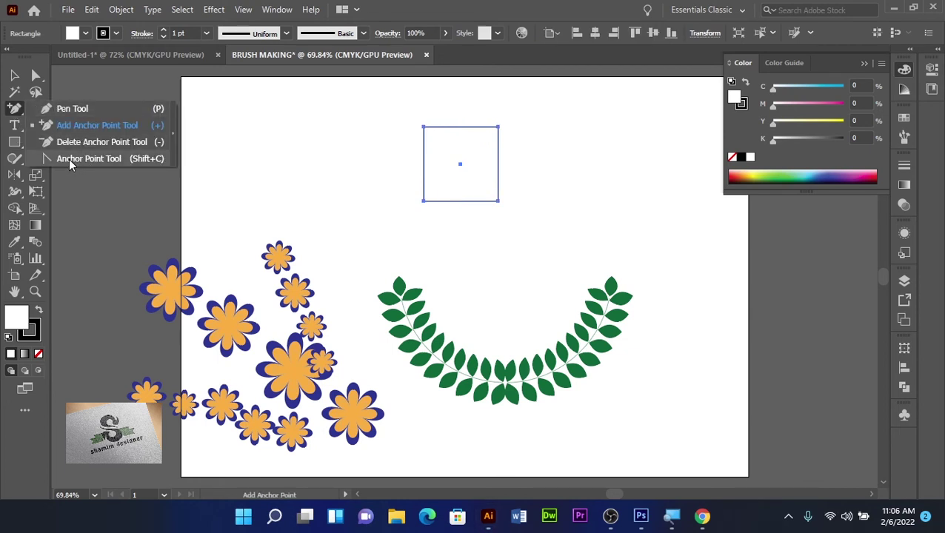
click(69, 158)
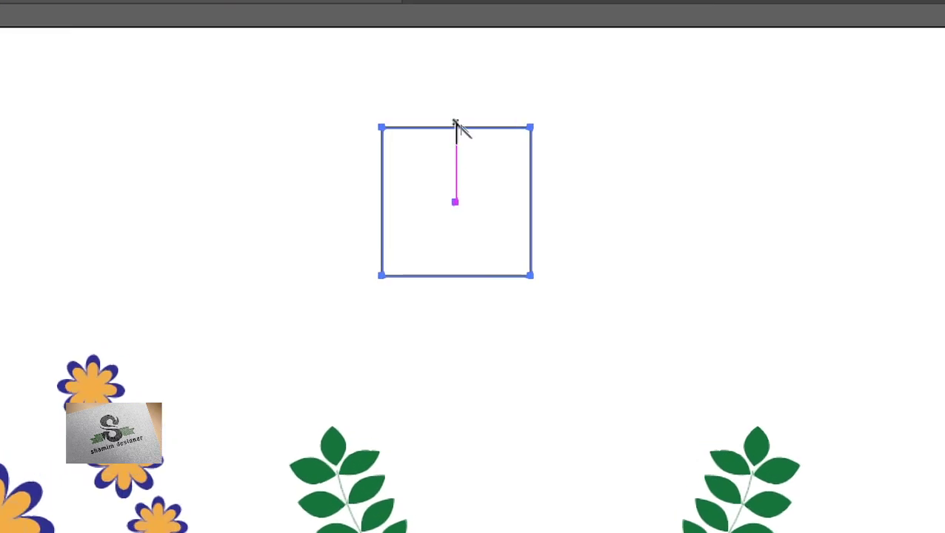
drag(456, 130, 455, 118)
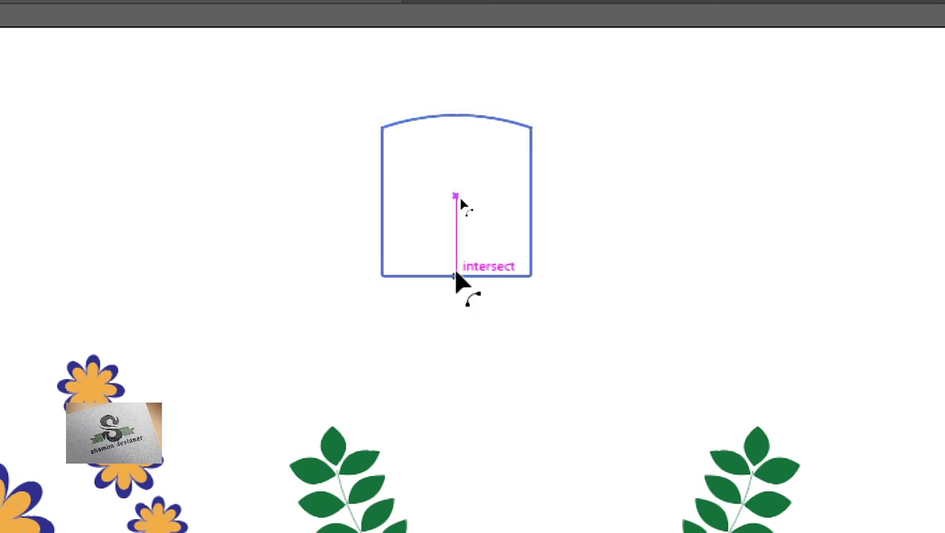
drag(457, 276, 457, 268)
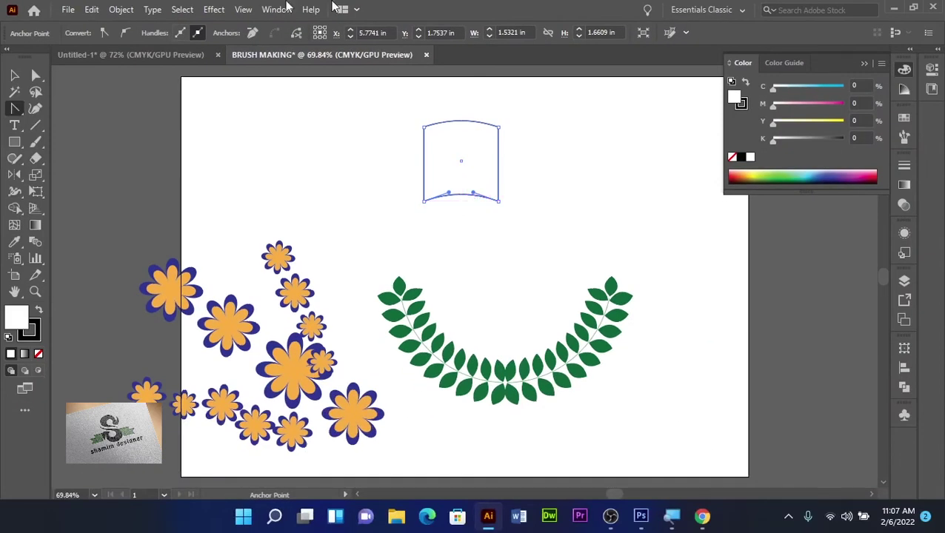
Shorten the page shape by dragging its bottom edge upward.
click(14, 76)
click(270, 131)
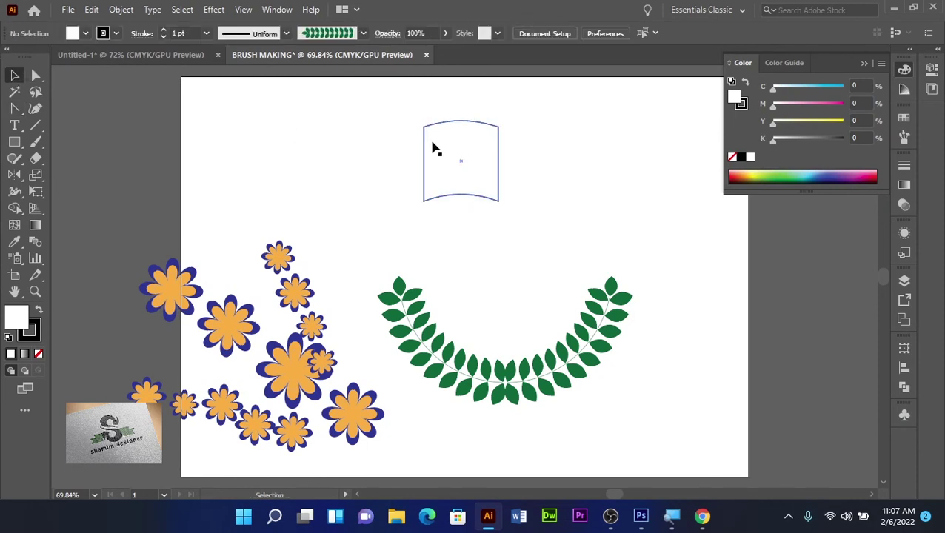
click(450, 185)
key(a)
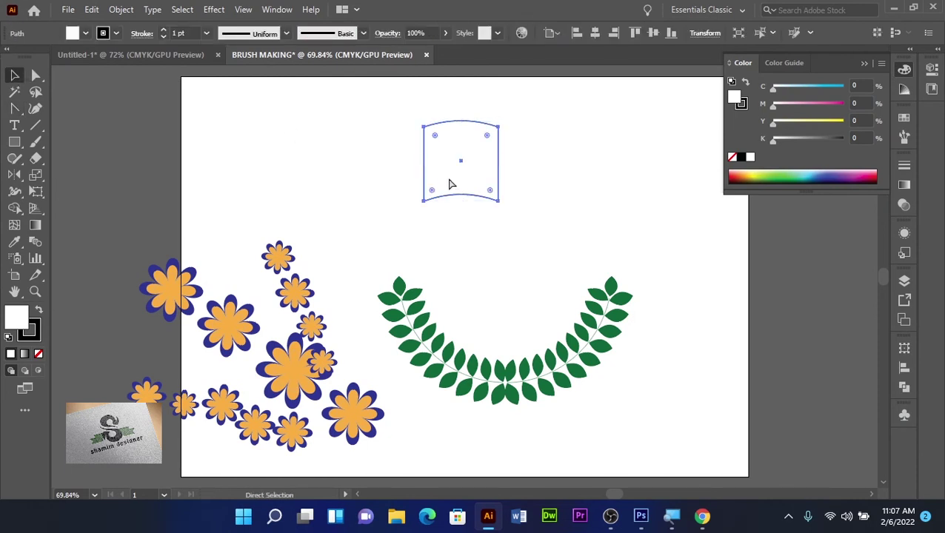
key(v)
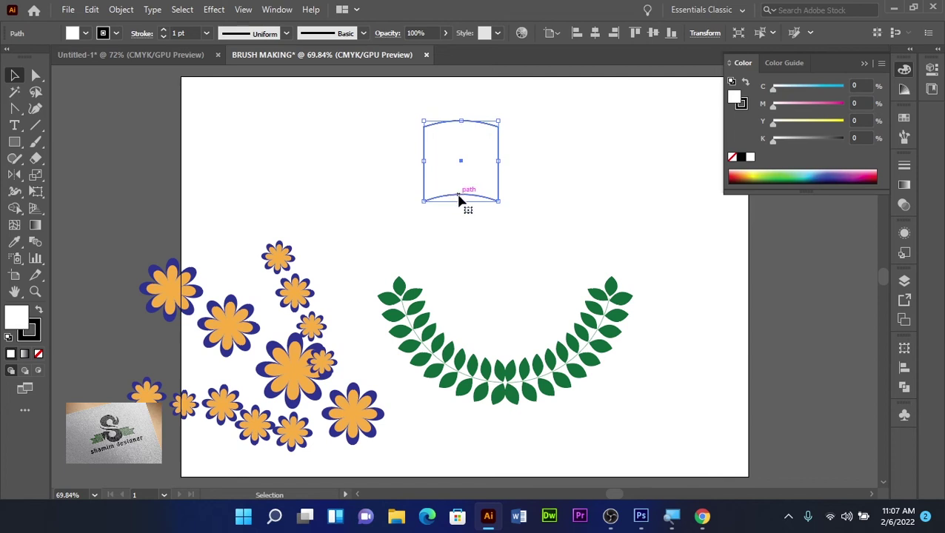
drag(460, 200, 460, 189)
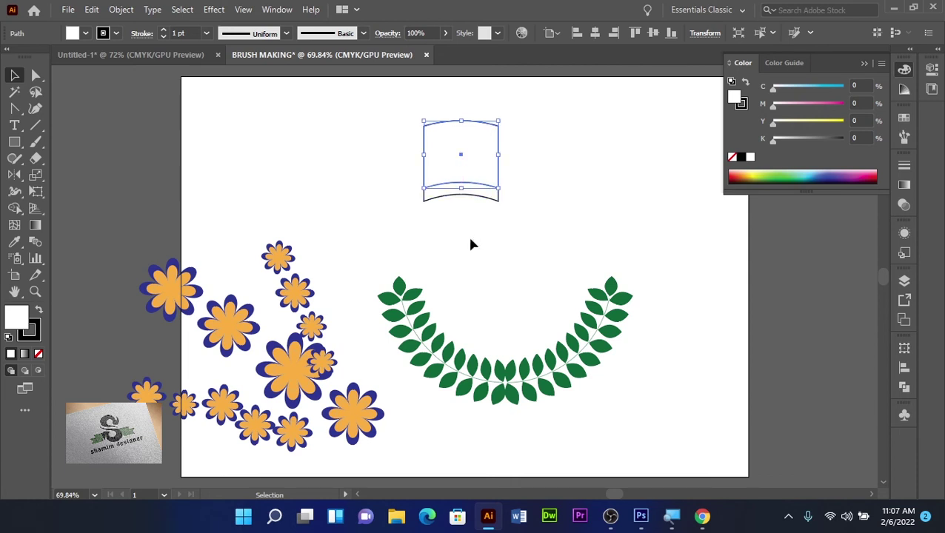
Nudge the page's bottom-right anchor down four steps with the arrow key.
click(35, 77)
click(514, 205)
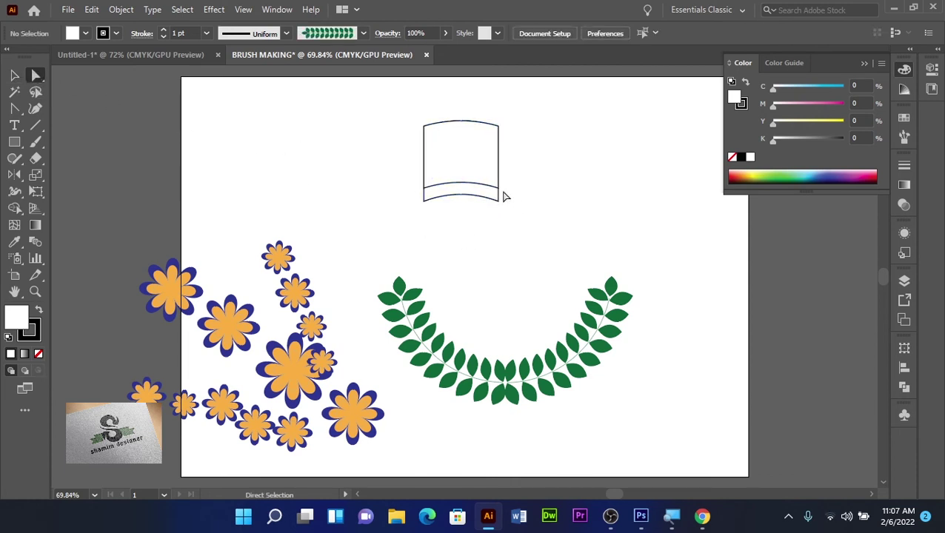
drag(503, 196, 498, 186)
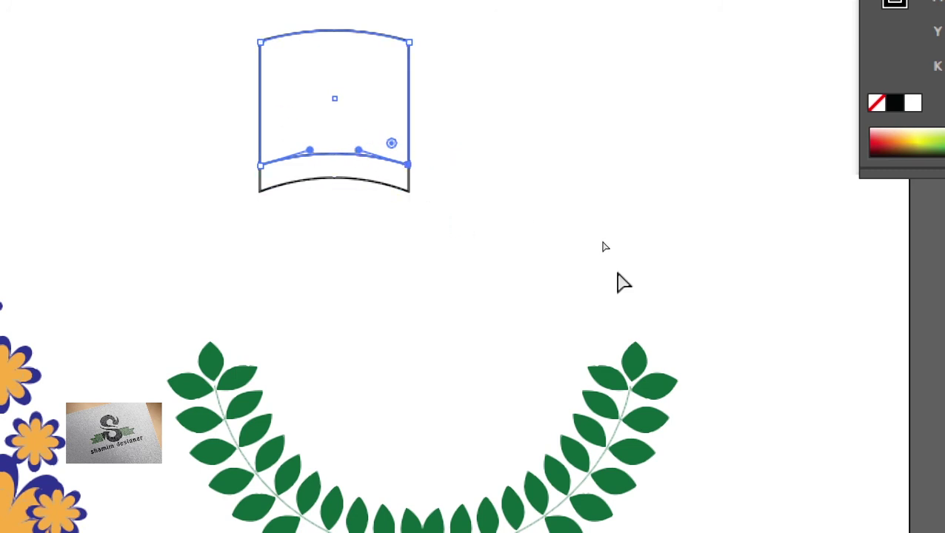
key(Down)
key(Down)
key(Down)
key(Down)
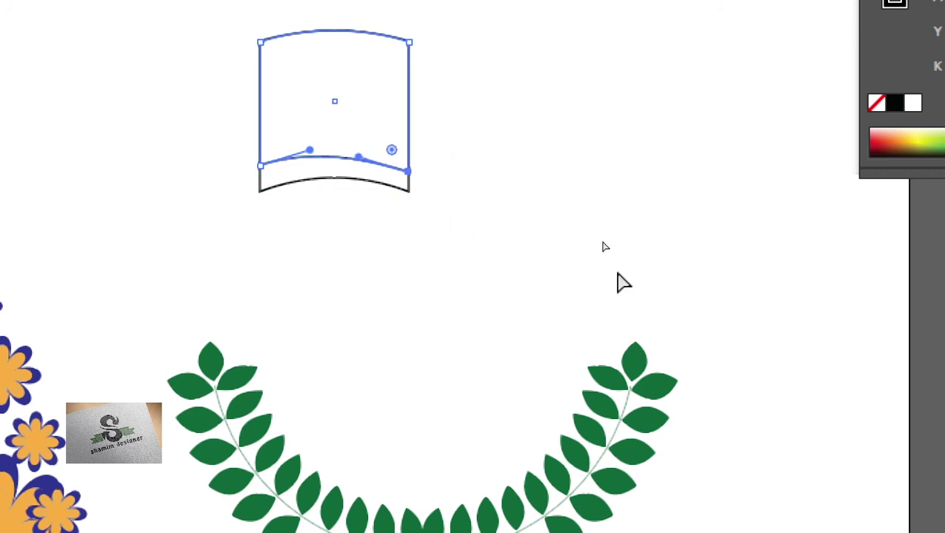
key(Down)
key(Down)
key(Down)
key(Down)
key(Down)
key(Down)
key(Down)
key(Down)
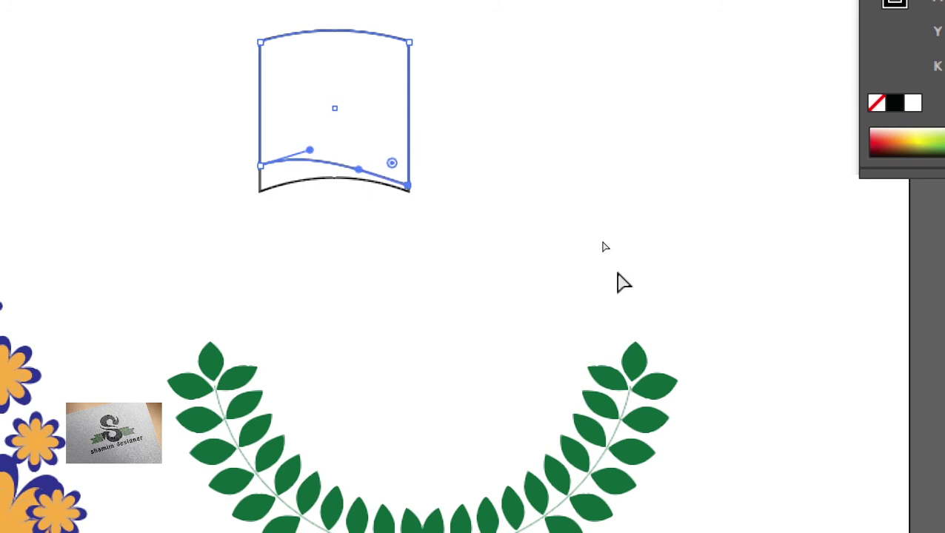
key(Down)
key(Down)
key(Down)
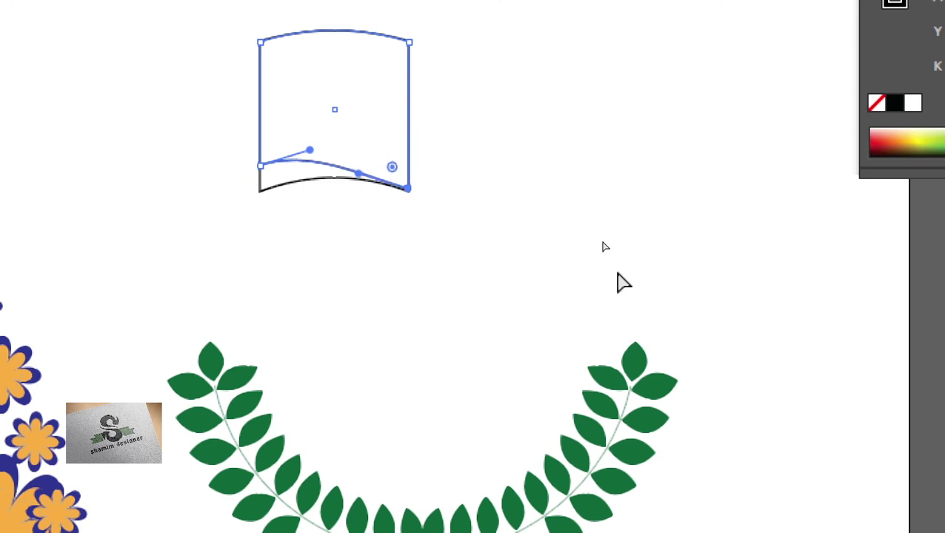
key(Down)
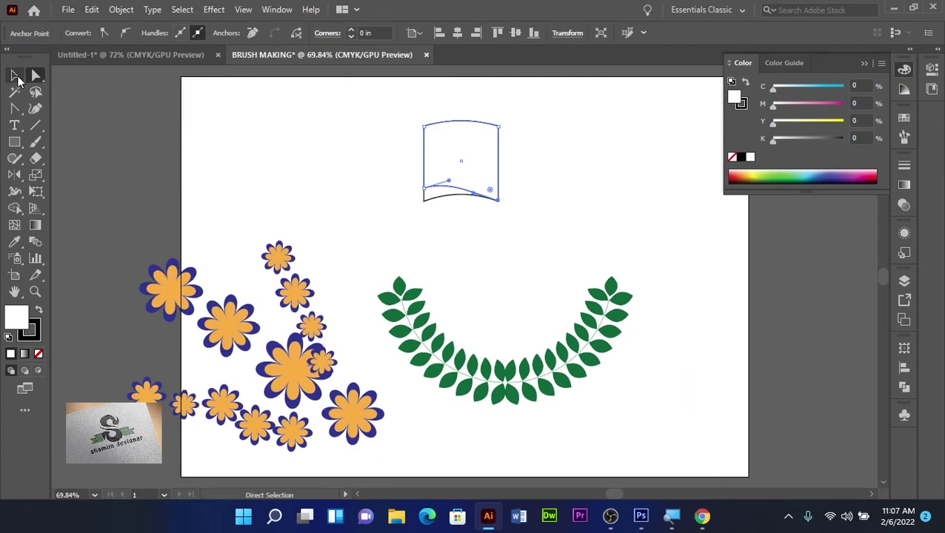
click(15, 75)
click(302, 165)
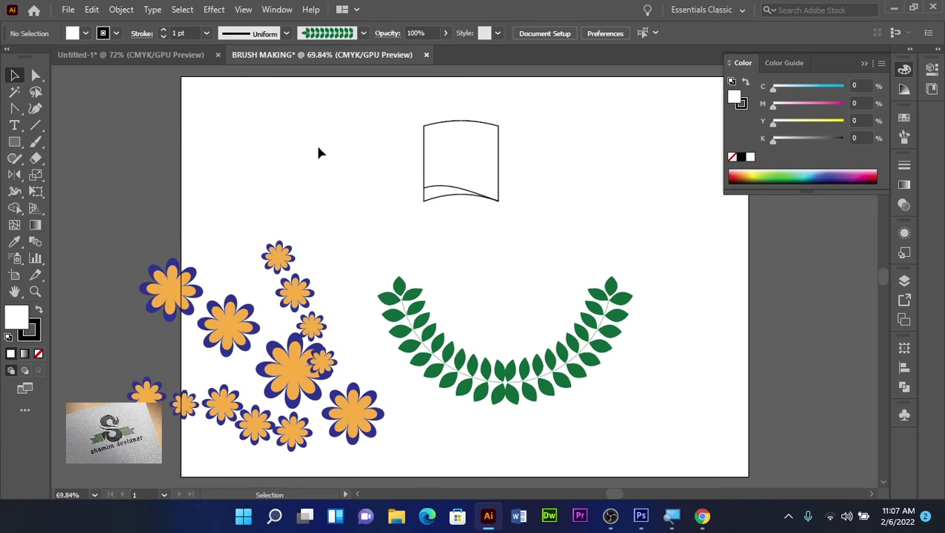
Blend the page's two lower curves using Specified Distance spacing of 0.0556 in.
click(35, 241)
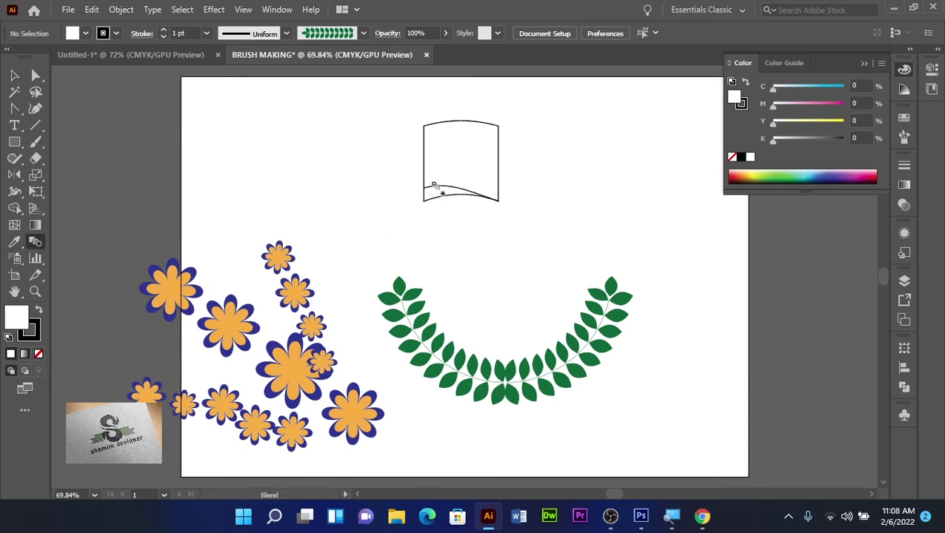
click(436, 197)
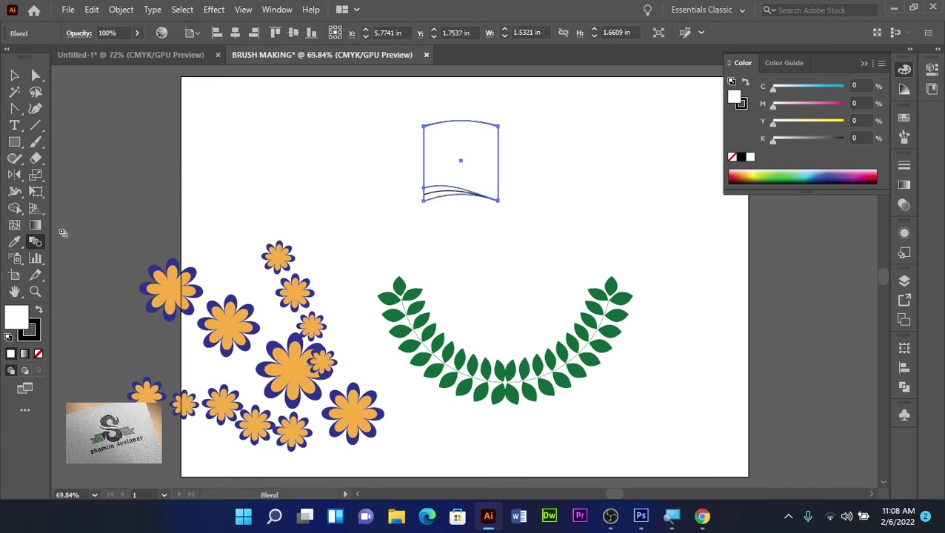
double_click(35, 244)
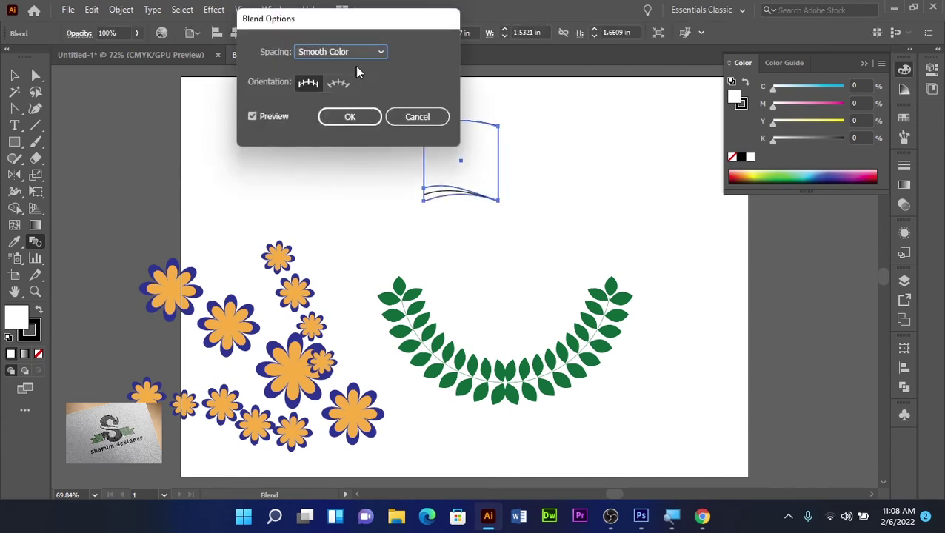
click(376, 53)
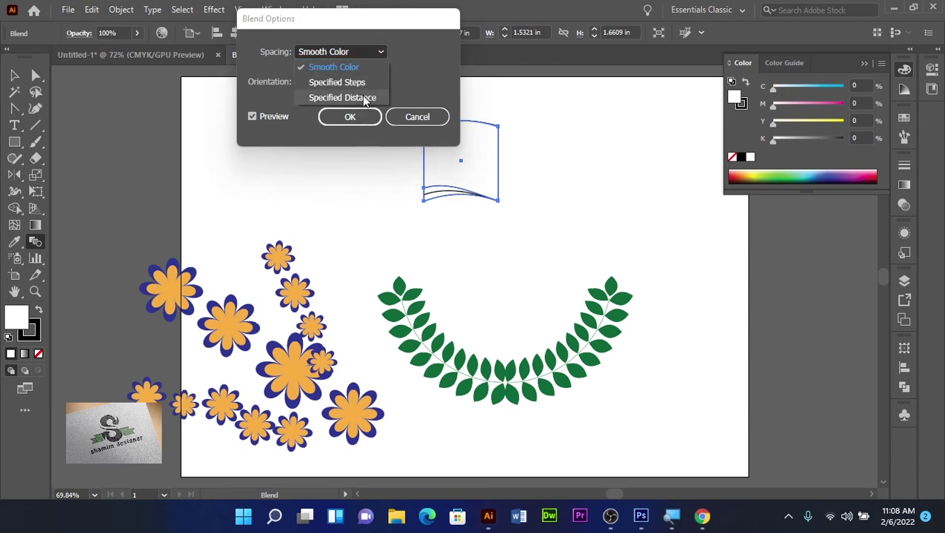
click(362, 99)
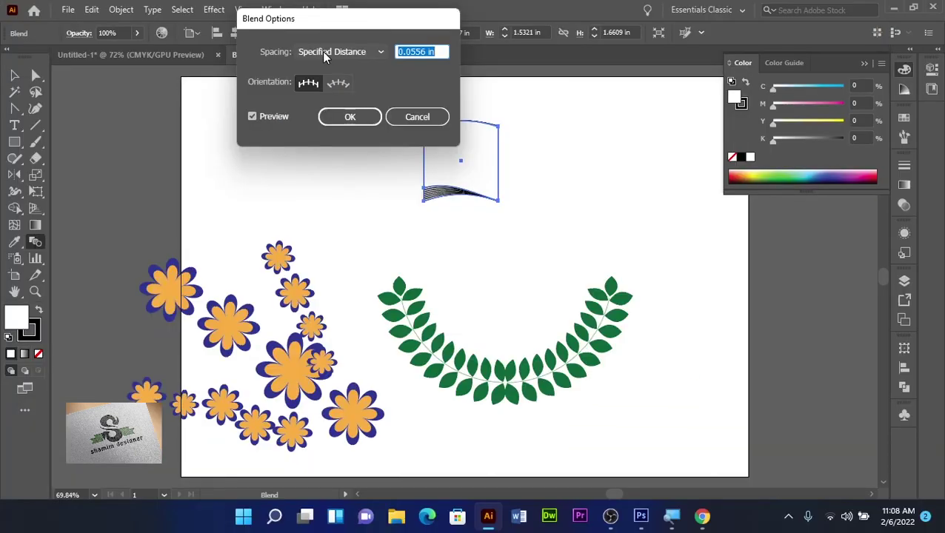
click(353, 117)
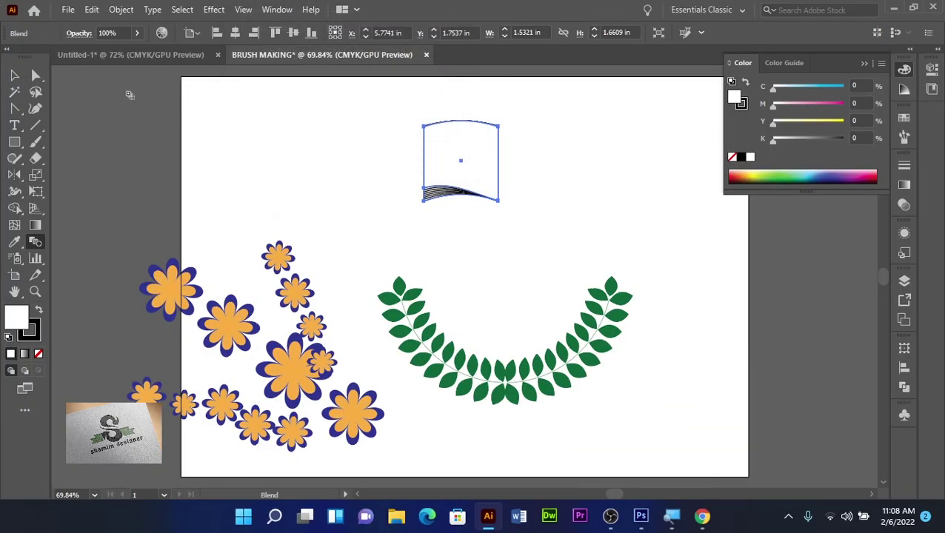
click(17, 76)
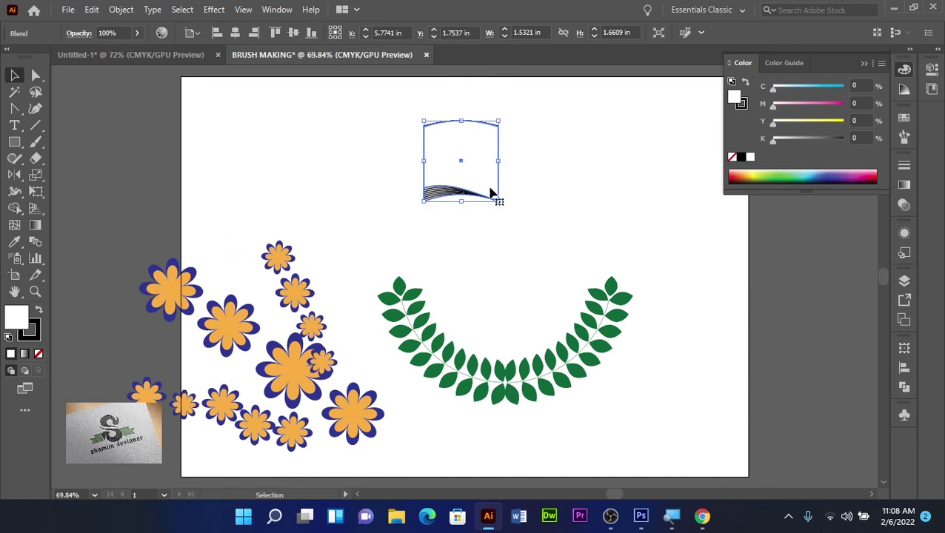
Mirror a copy of the page across its right edge to form the facing page.
click(18, 175)
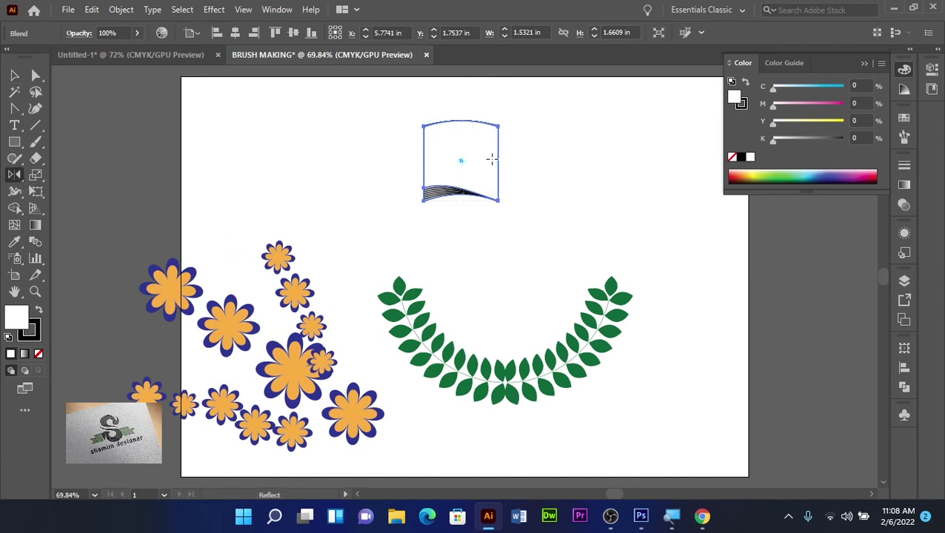
click(499, 159)
mouse_move(538, 161)
mouse_down()
mouse_move(437, 147)
mouse_move(433, 154)
mouse_up()
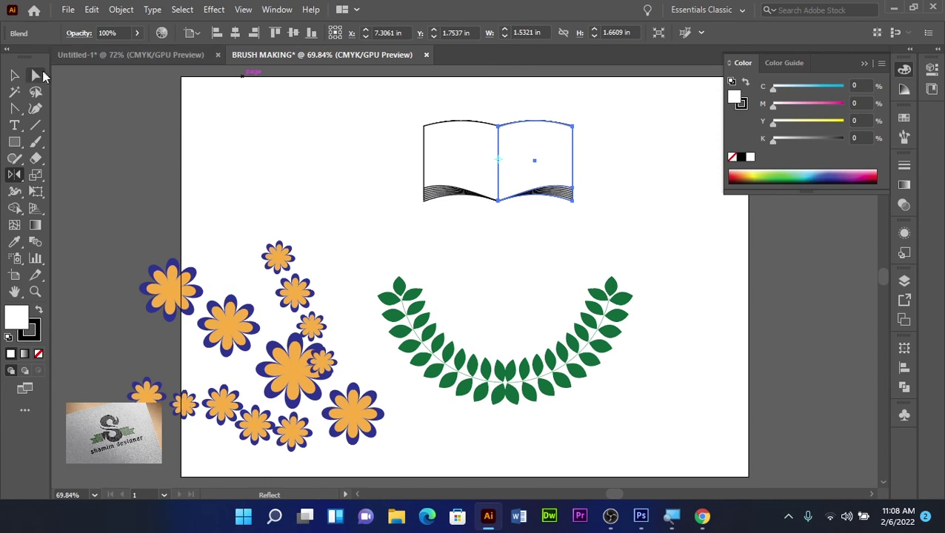
Group both pages into a book, scale it down and place it inside the leafy arc.
click(14, 75)
click(385, 149)
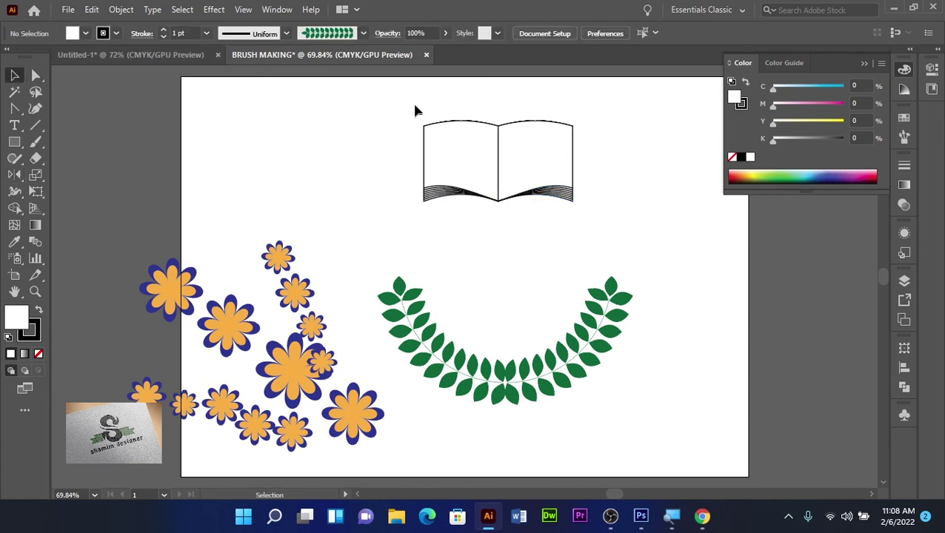
mouse_move(414, 110)
mouse_down()
mouse_move(542, 157)
mouse_move(547, 167)
mouse_up()
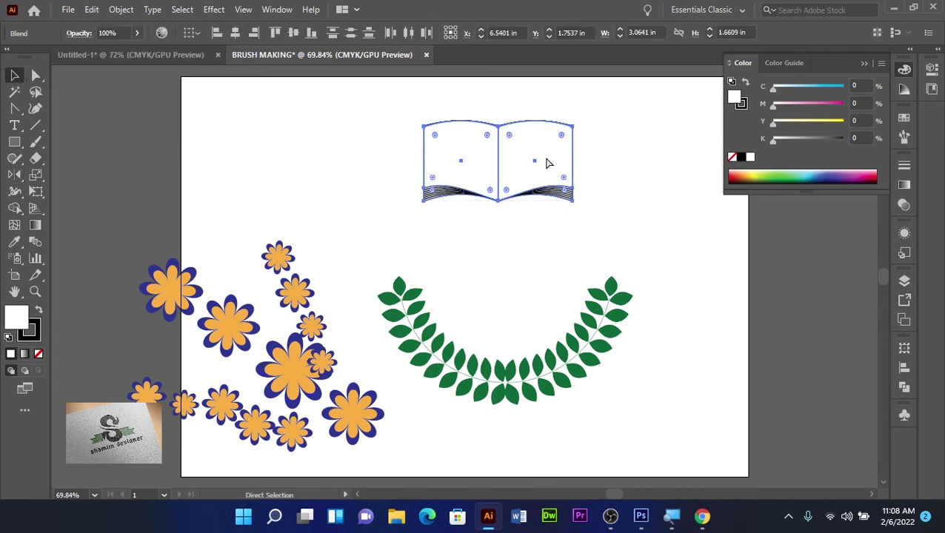
key(ctrl+g)
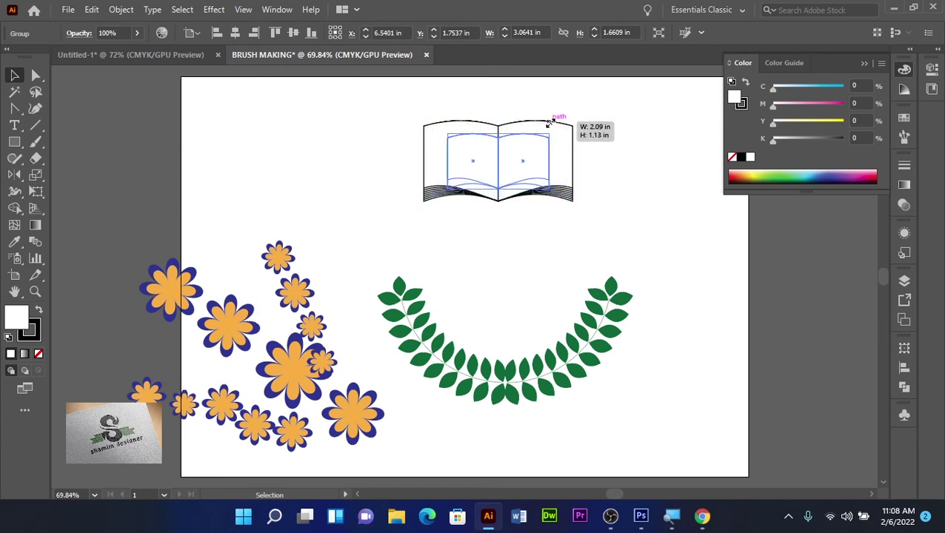
mouse_move(574, 120)
mouse_down()
mouse_move(545, 135)
mouse_move(542, 294)
mouse_up()
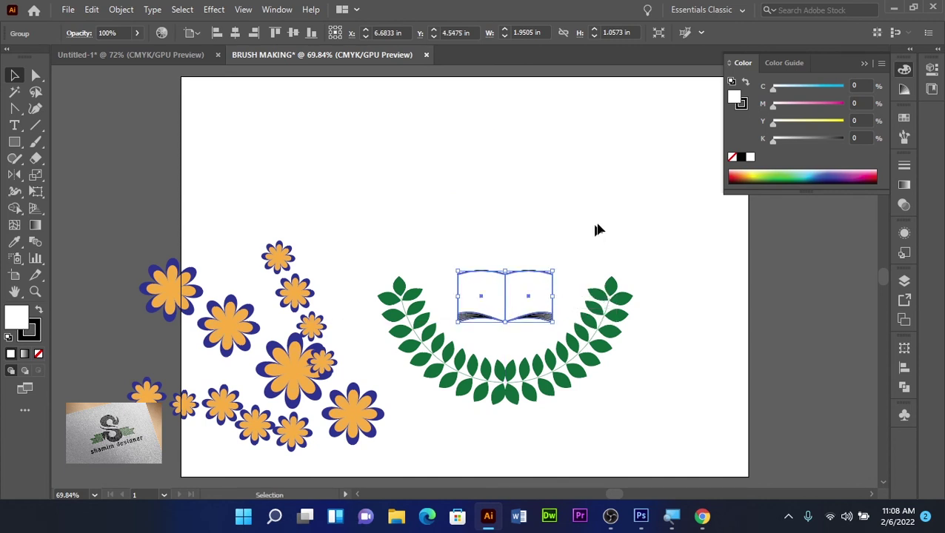
click(603, 217)
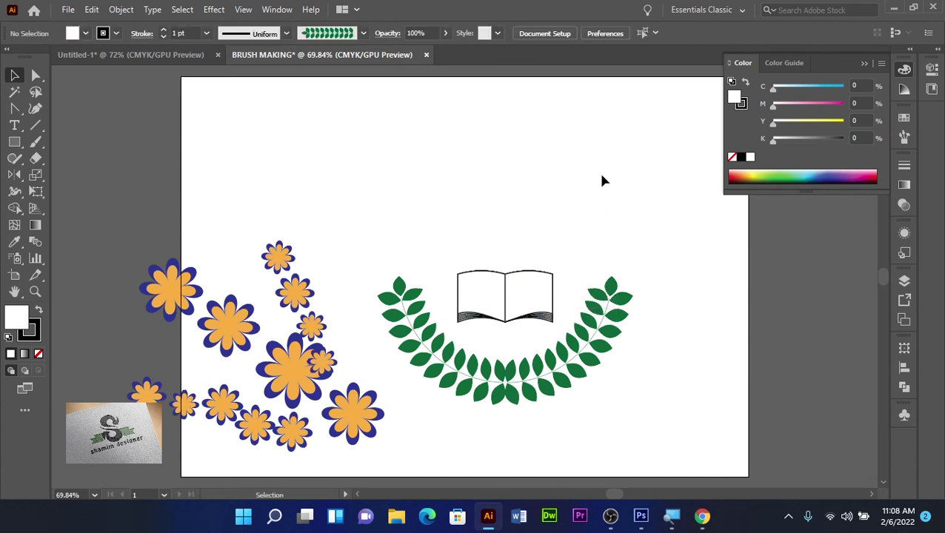
Place the red banner from the Decorative_Banners and Seals brush library onto the artboard.
click(903, 138)
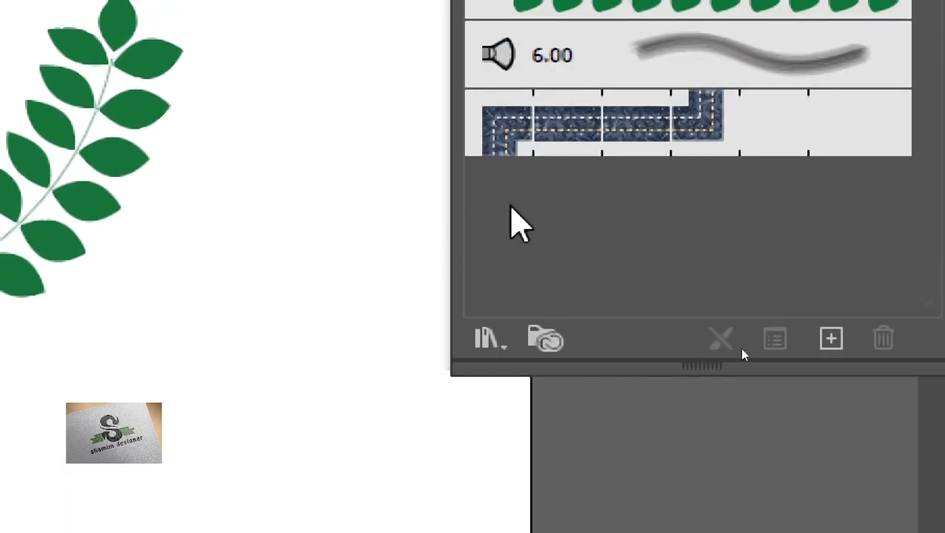
click(489, 340)
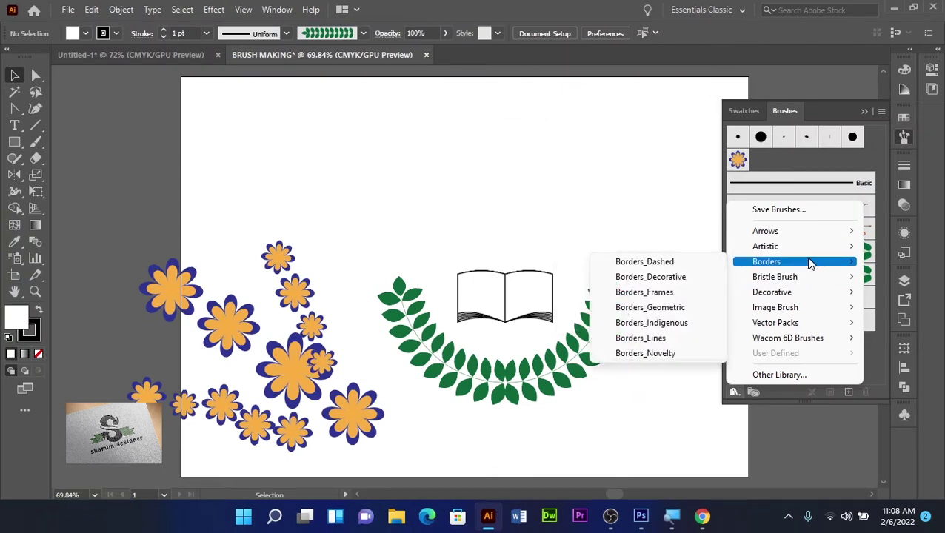
mouse_move(774, 277)
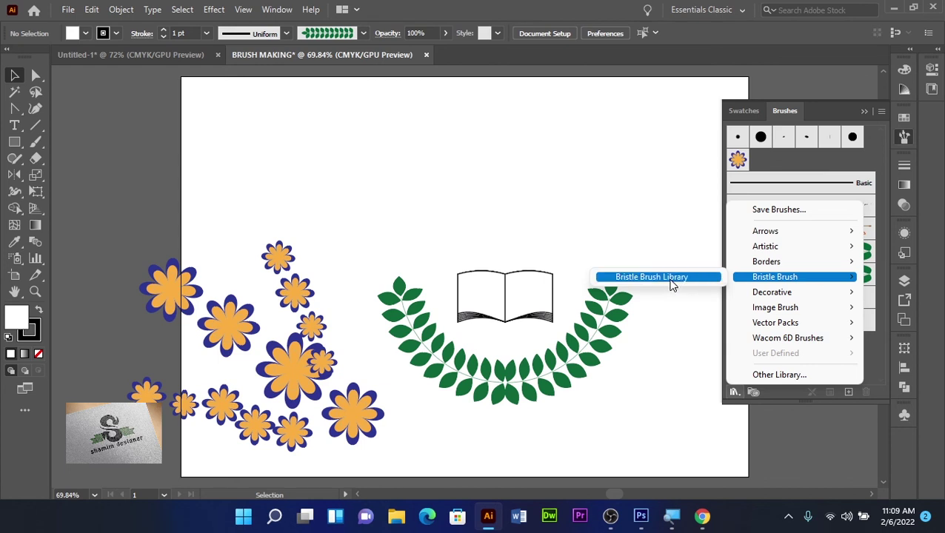
click(668, 278)
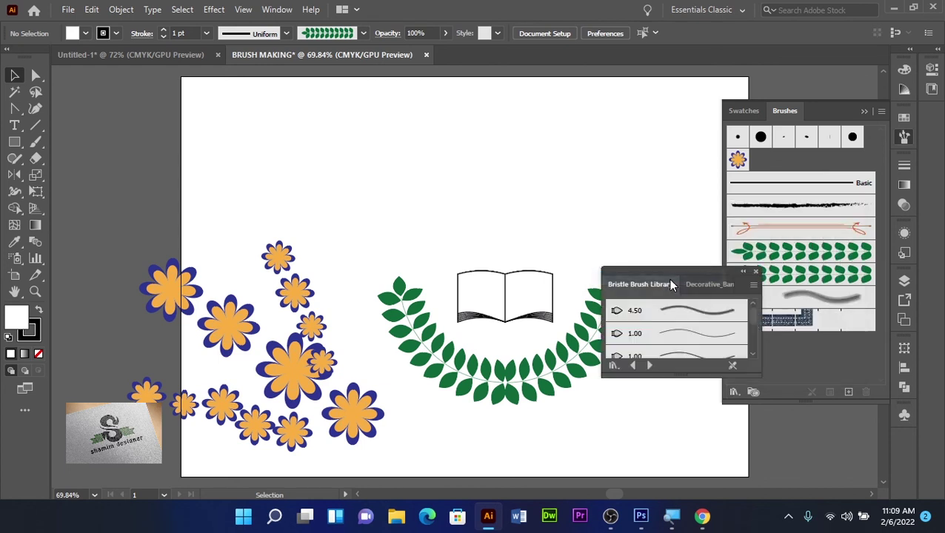
click(649, 366)
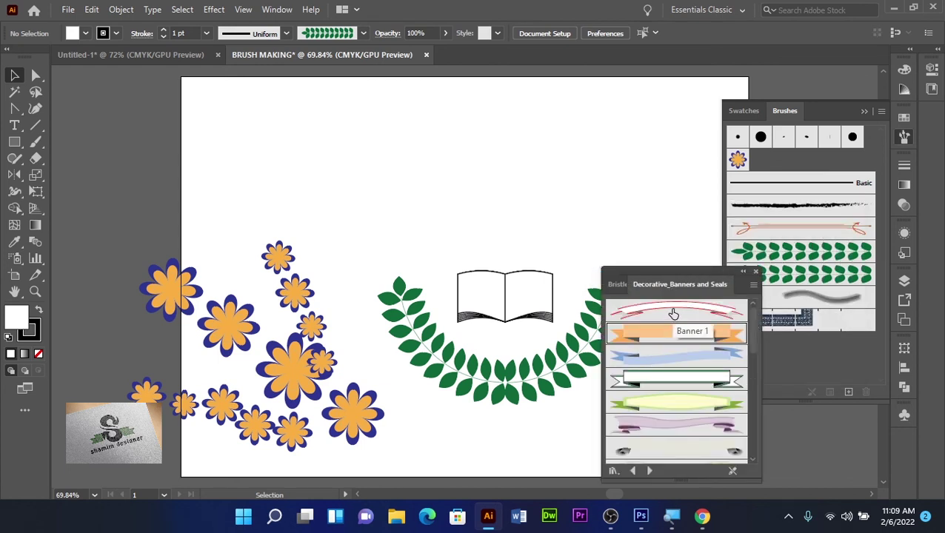
drag(673, 319, 449, 139)
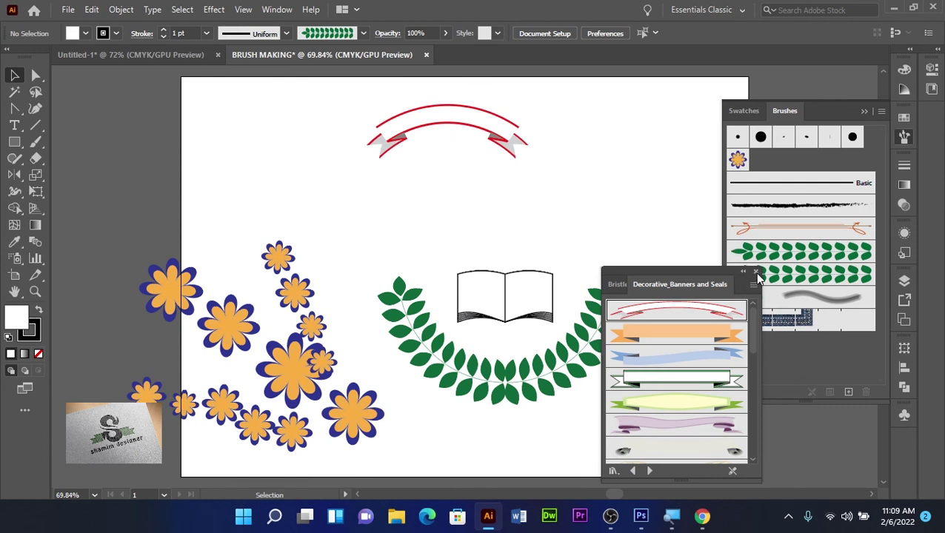
click(755, 272)
click(861, 111)
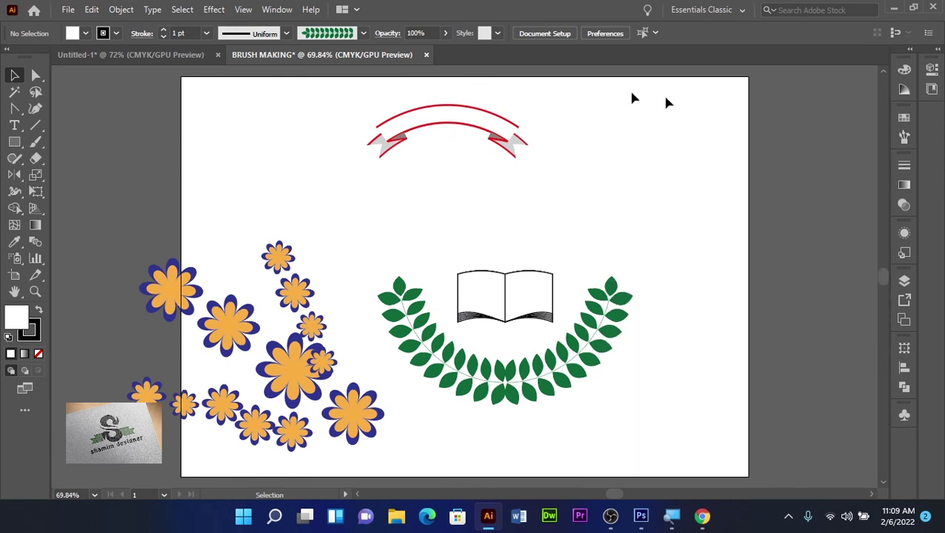
Shrink the banner to about 1.66 by 0.76 in and move it just below the book.
click(487, 131)
mouse_move(531, 105)
mouse_down()
mouse_move(519, 99)
mouse_move(500, 120)
mouse_move(447, 121)
mouse_move(519, 334)
mouse_up()
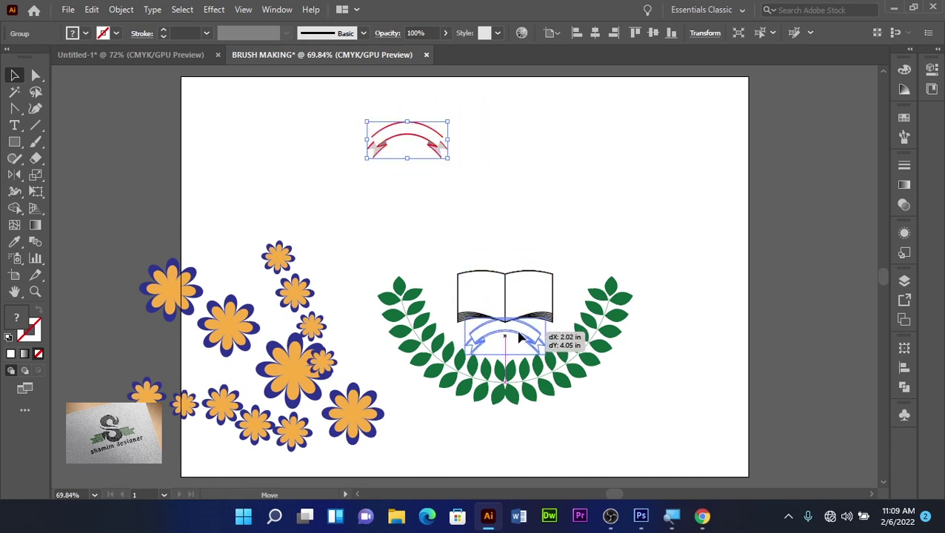
mouse_move(519, 337)
mouse_down()
mouse_move(503, 339)
mouse_move(517, 332)
mouse_up()
click(609, 247)
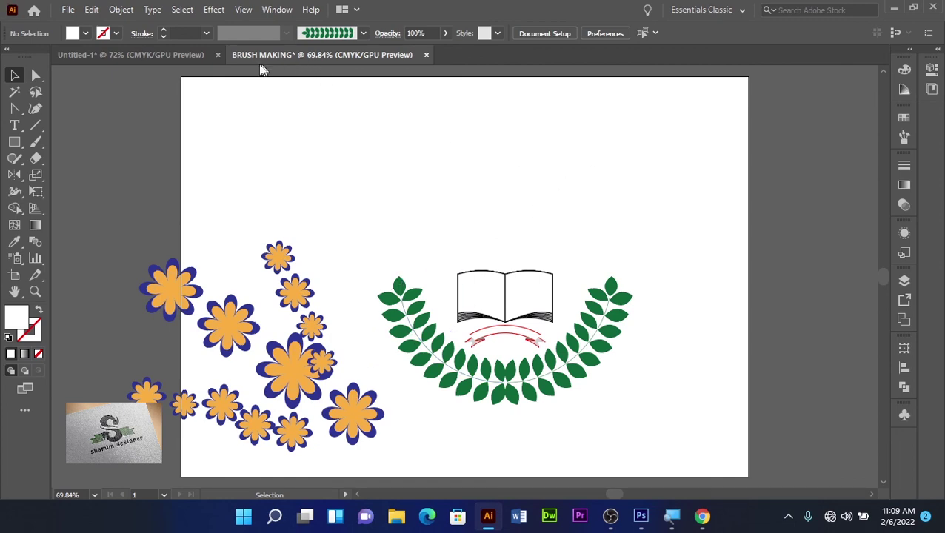
click(195, 57)
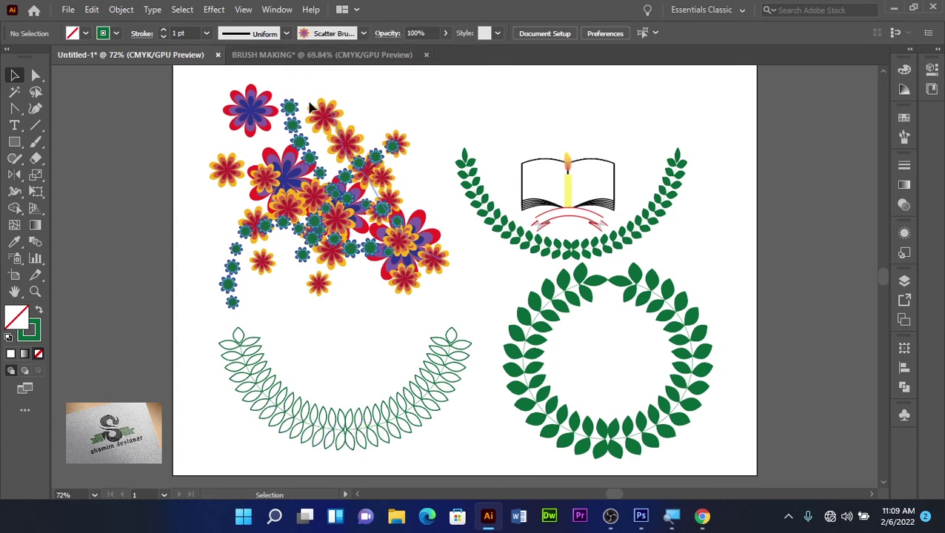
click(316, 57)
click(448, 368)
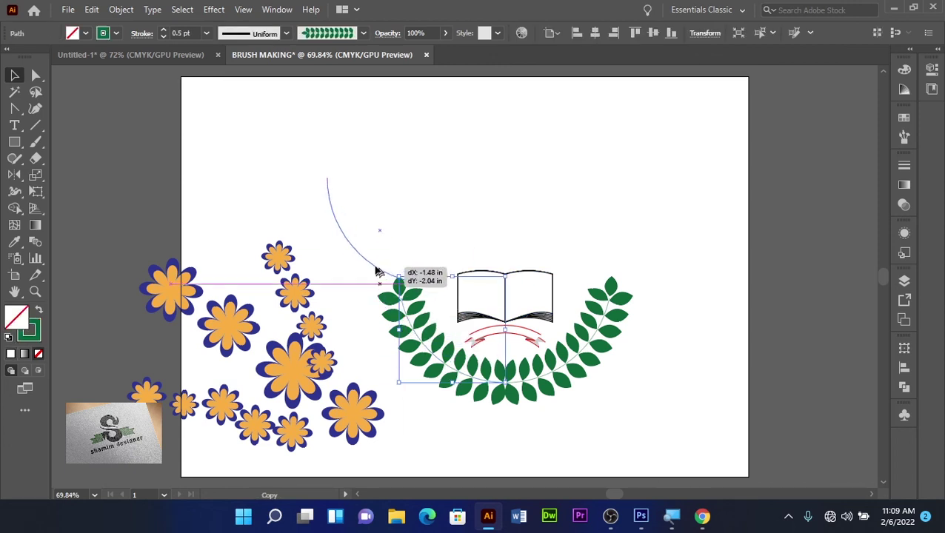
Copy the left leaf branch to the upper left and expand its brush appearance into paths.
drag(448, 369, 324, 200)
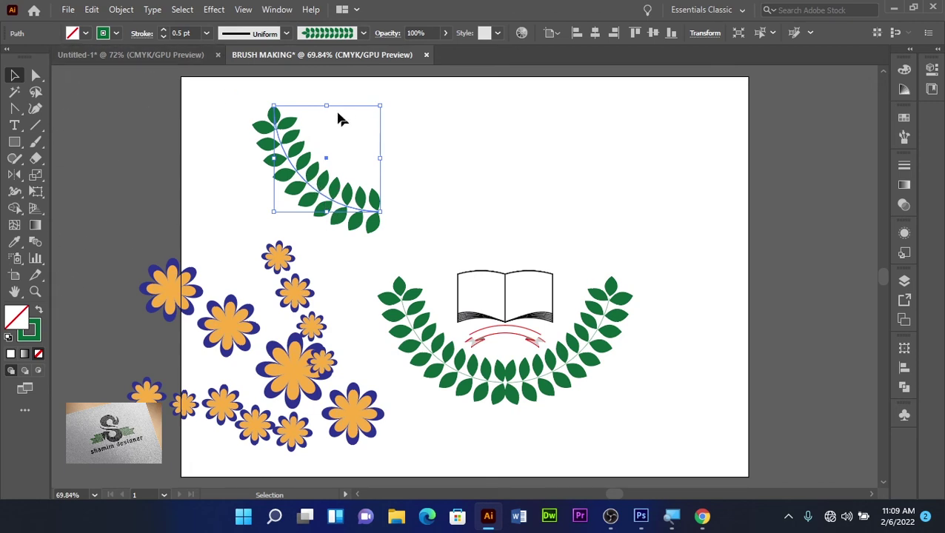
click(121, 10)
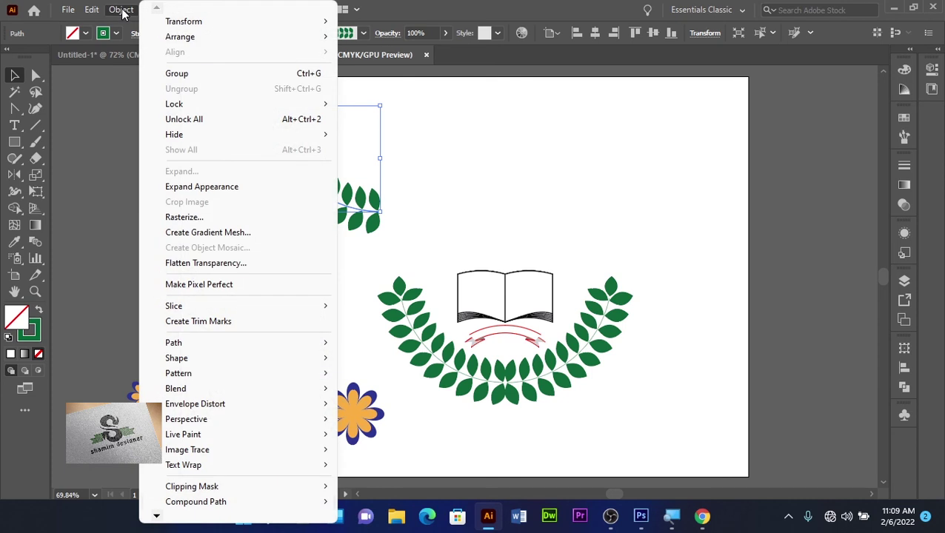
click(211, 189)
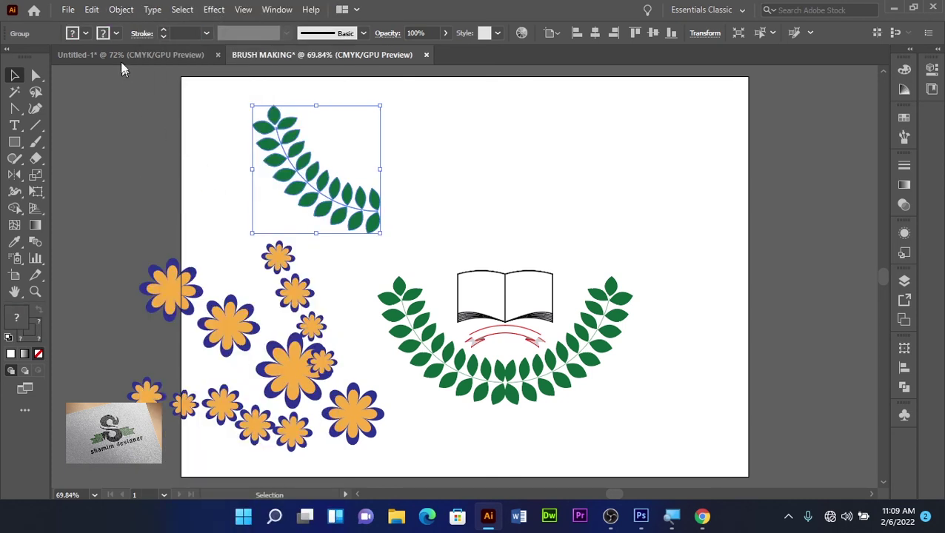
Give the expanded leaves no fill and a dark green stroke.
click(86, 34)
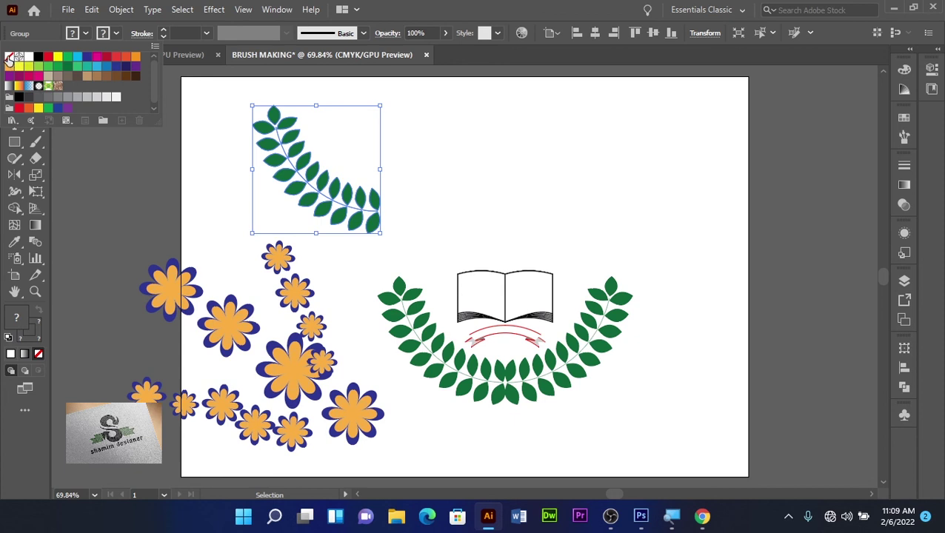
click(9, 56)
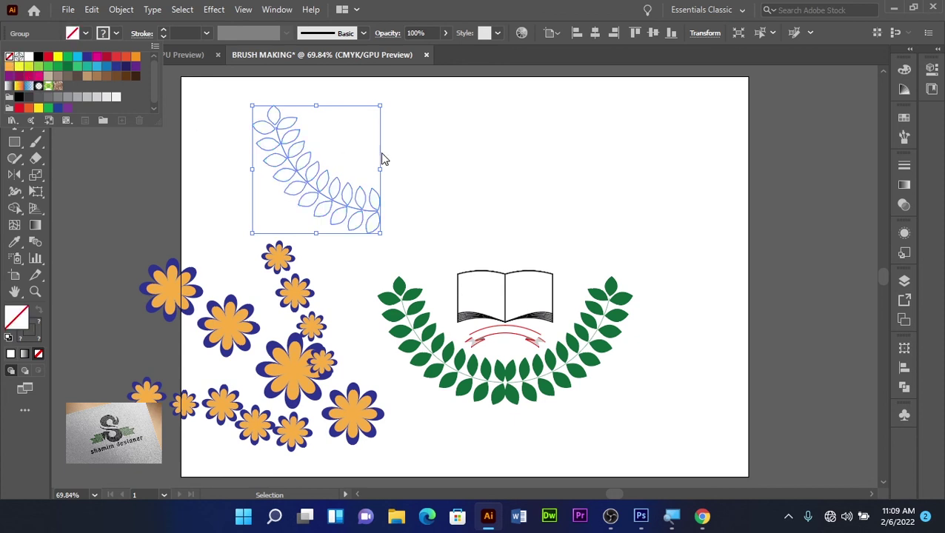
click(116, 33)
click(117, 33)
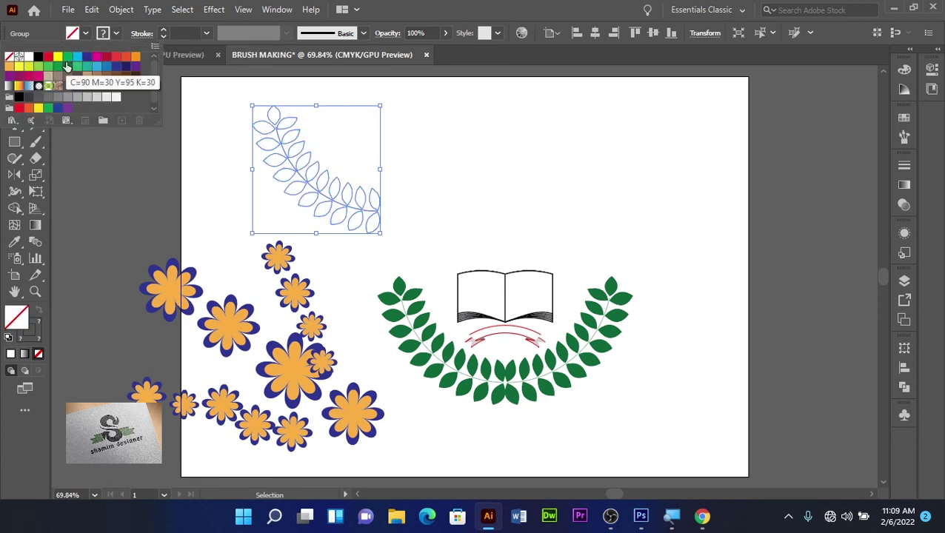
click(74, 72)
click(462, 181)
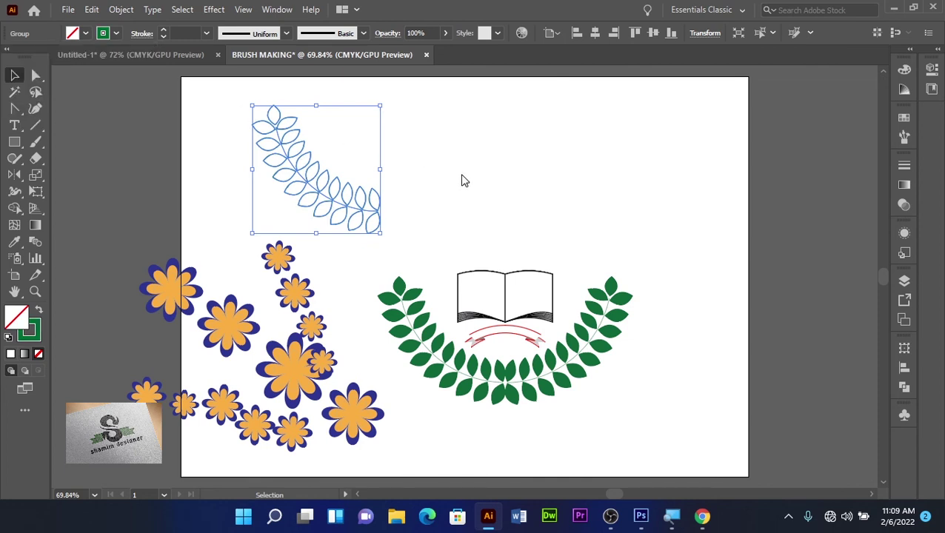
click(460, 180)
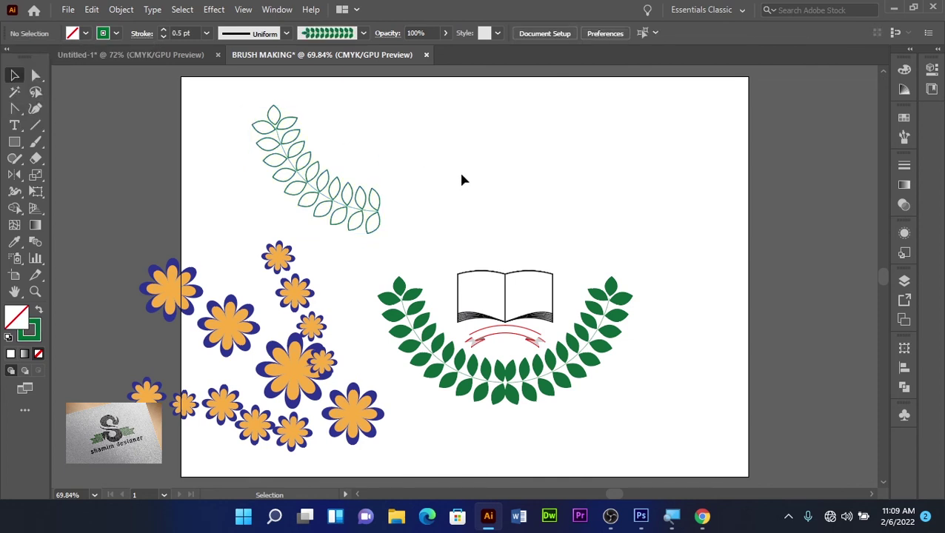